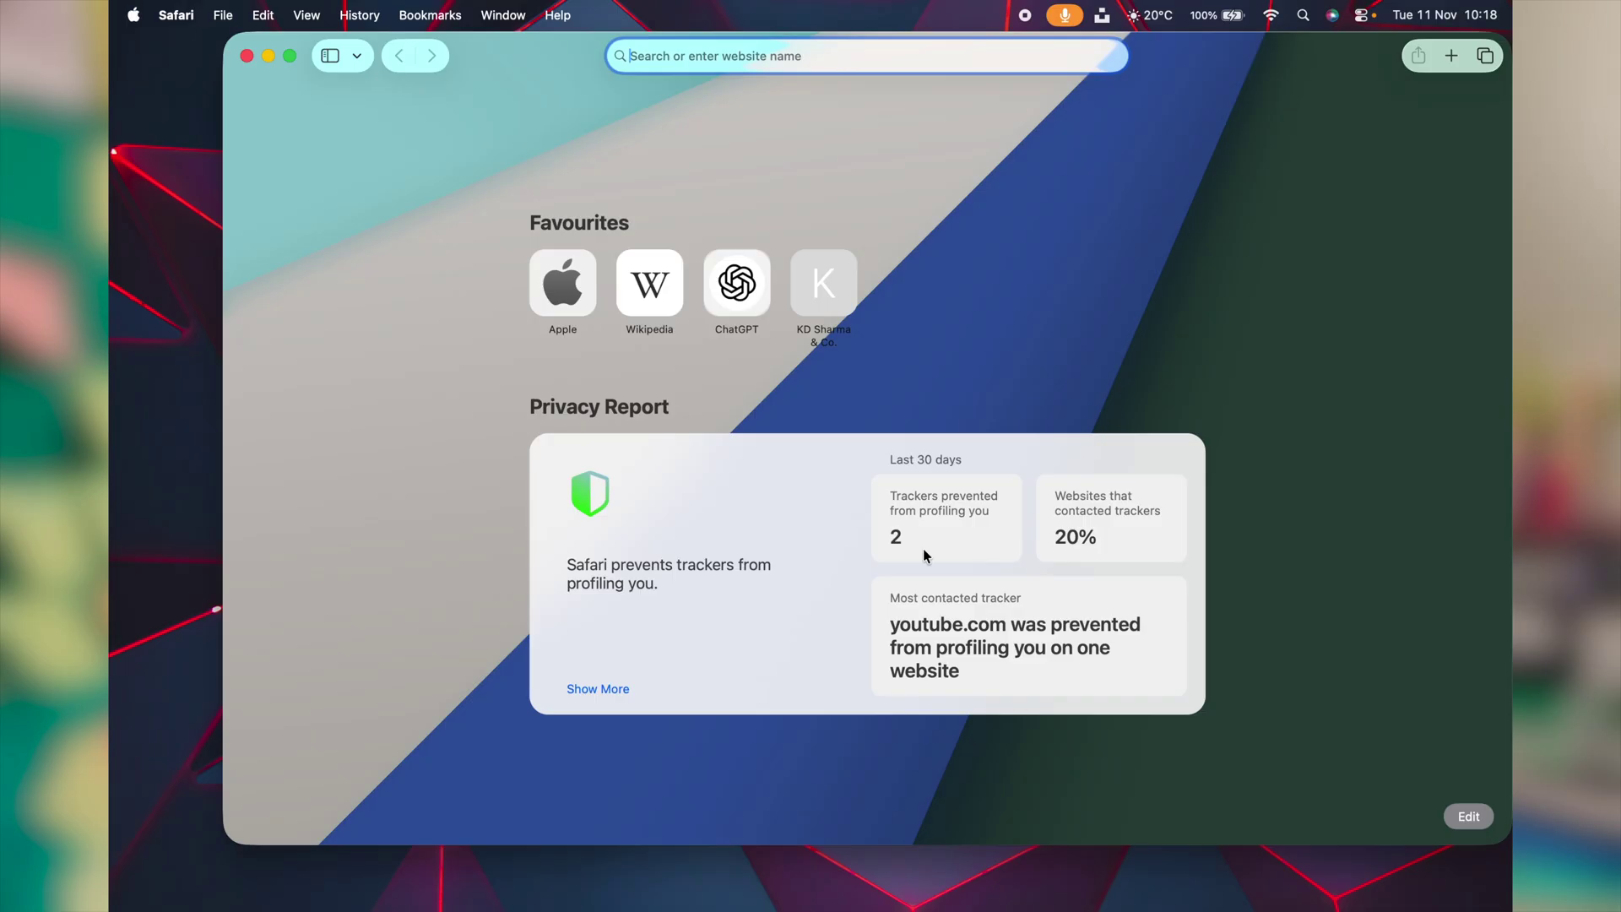
In Safari Settings > Profiles, create a profile named 'Personal' with a green colour.
left_click(176, 16)
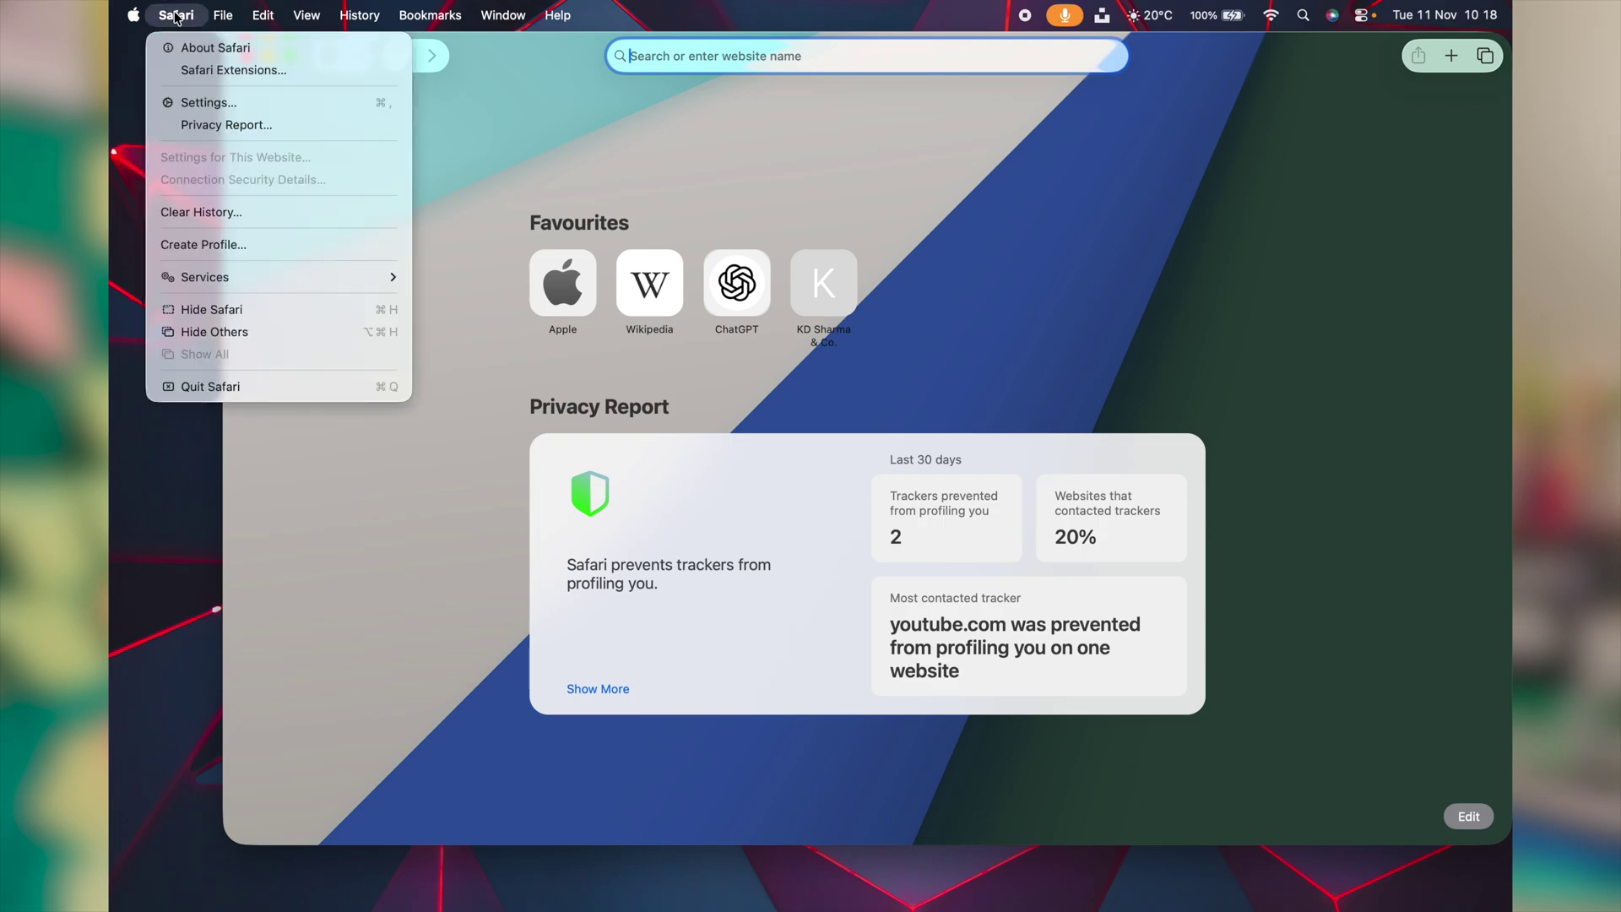
left_click(192, 103)
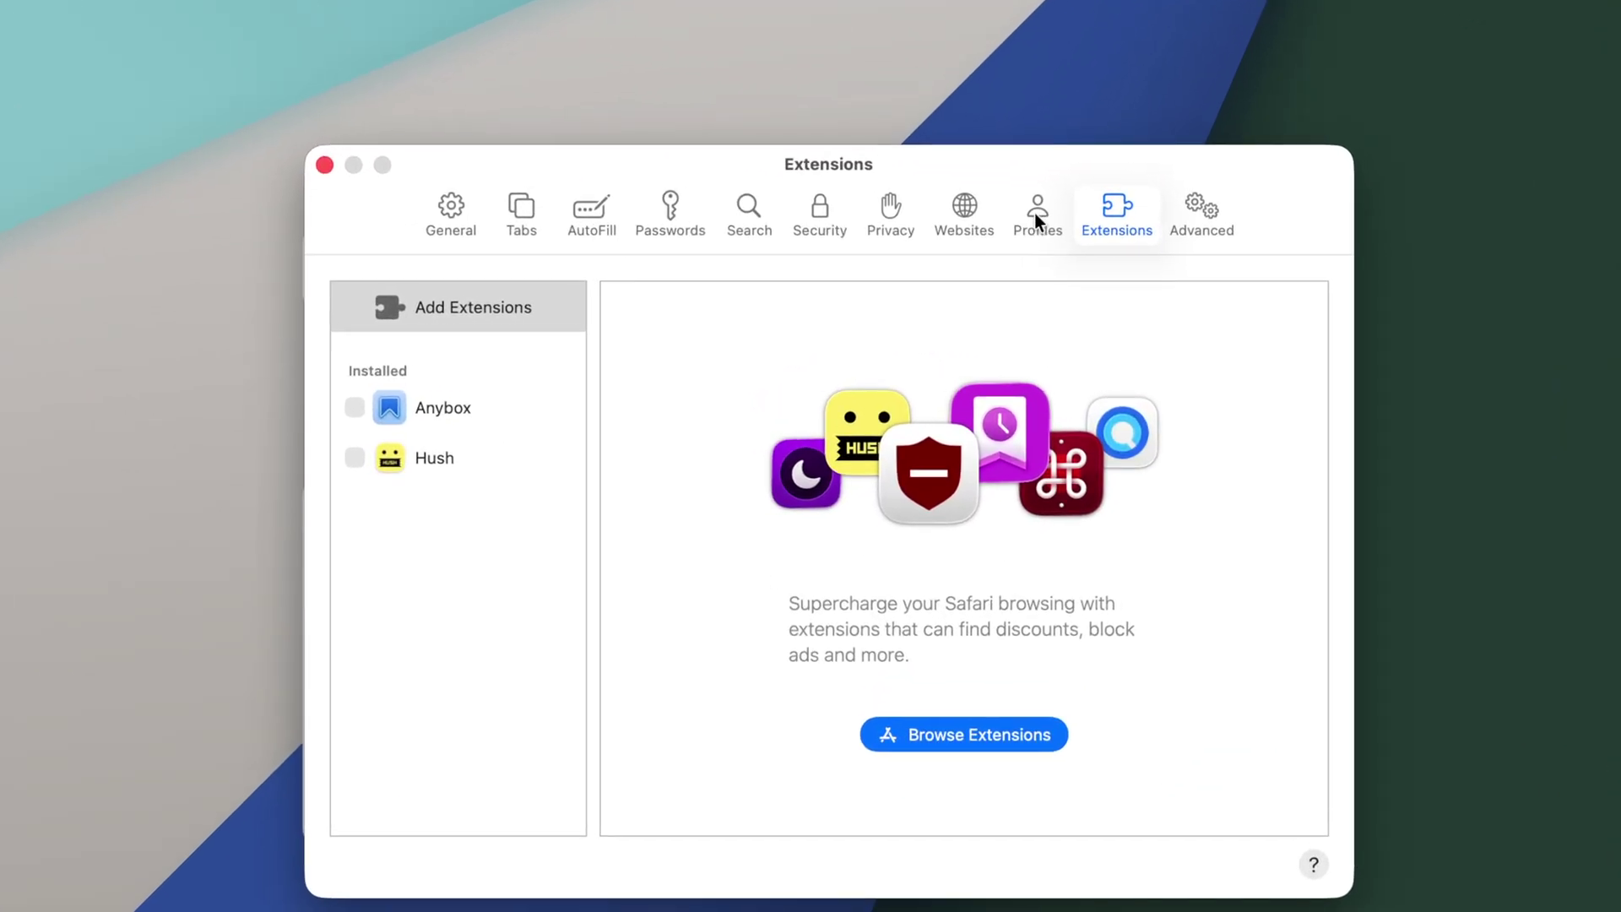
left_click(1036, 218)
left_click(807, 523)
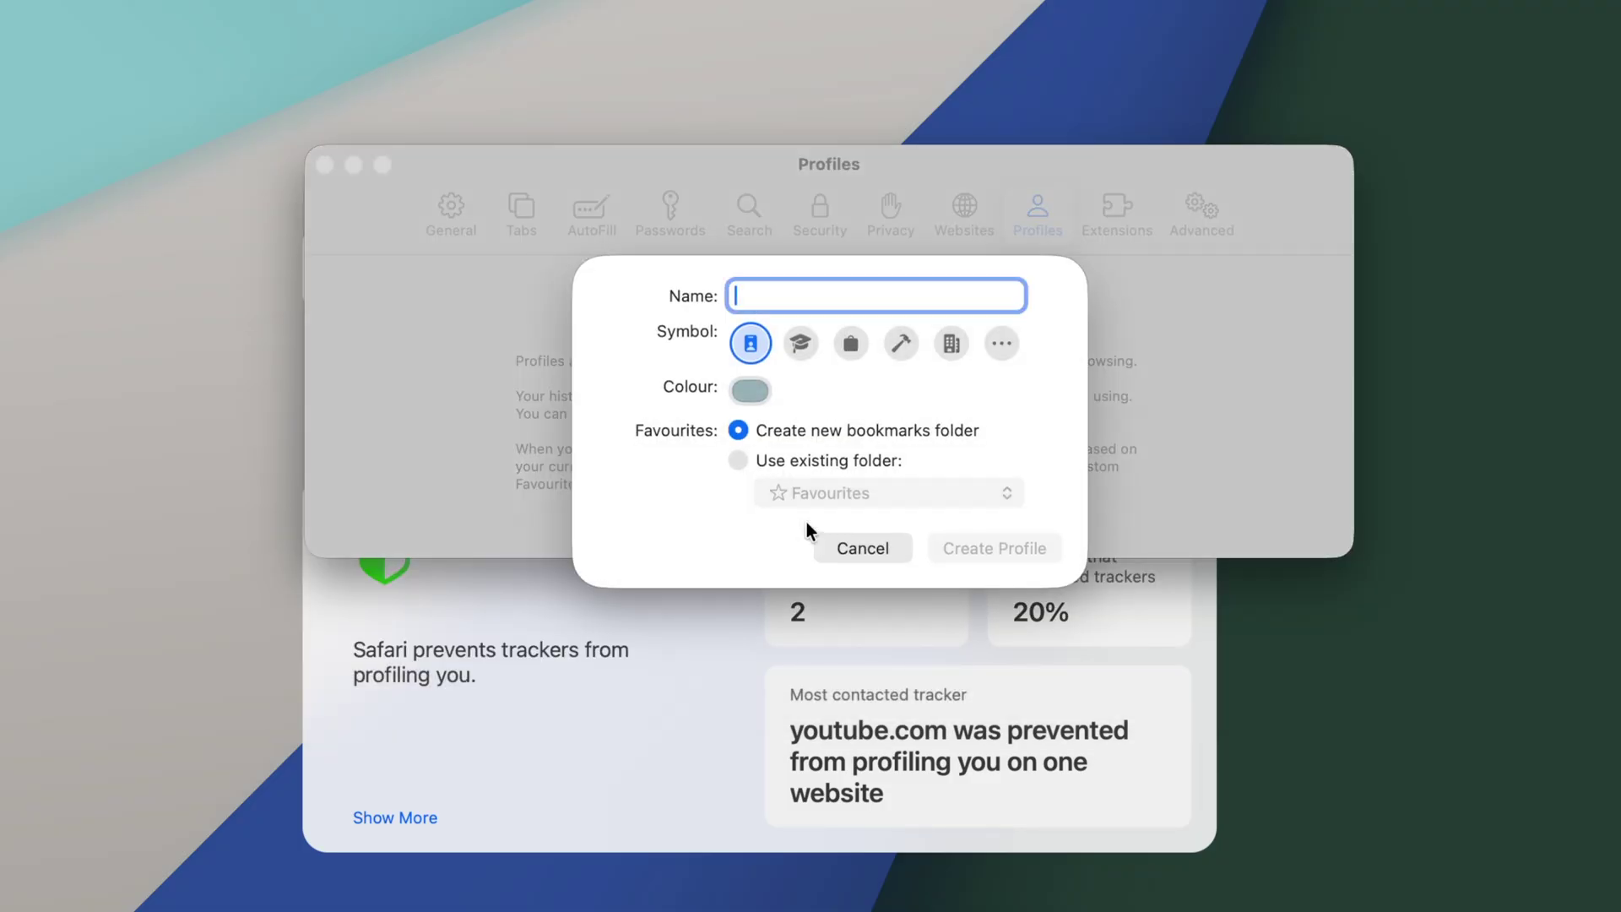
type("Personal")
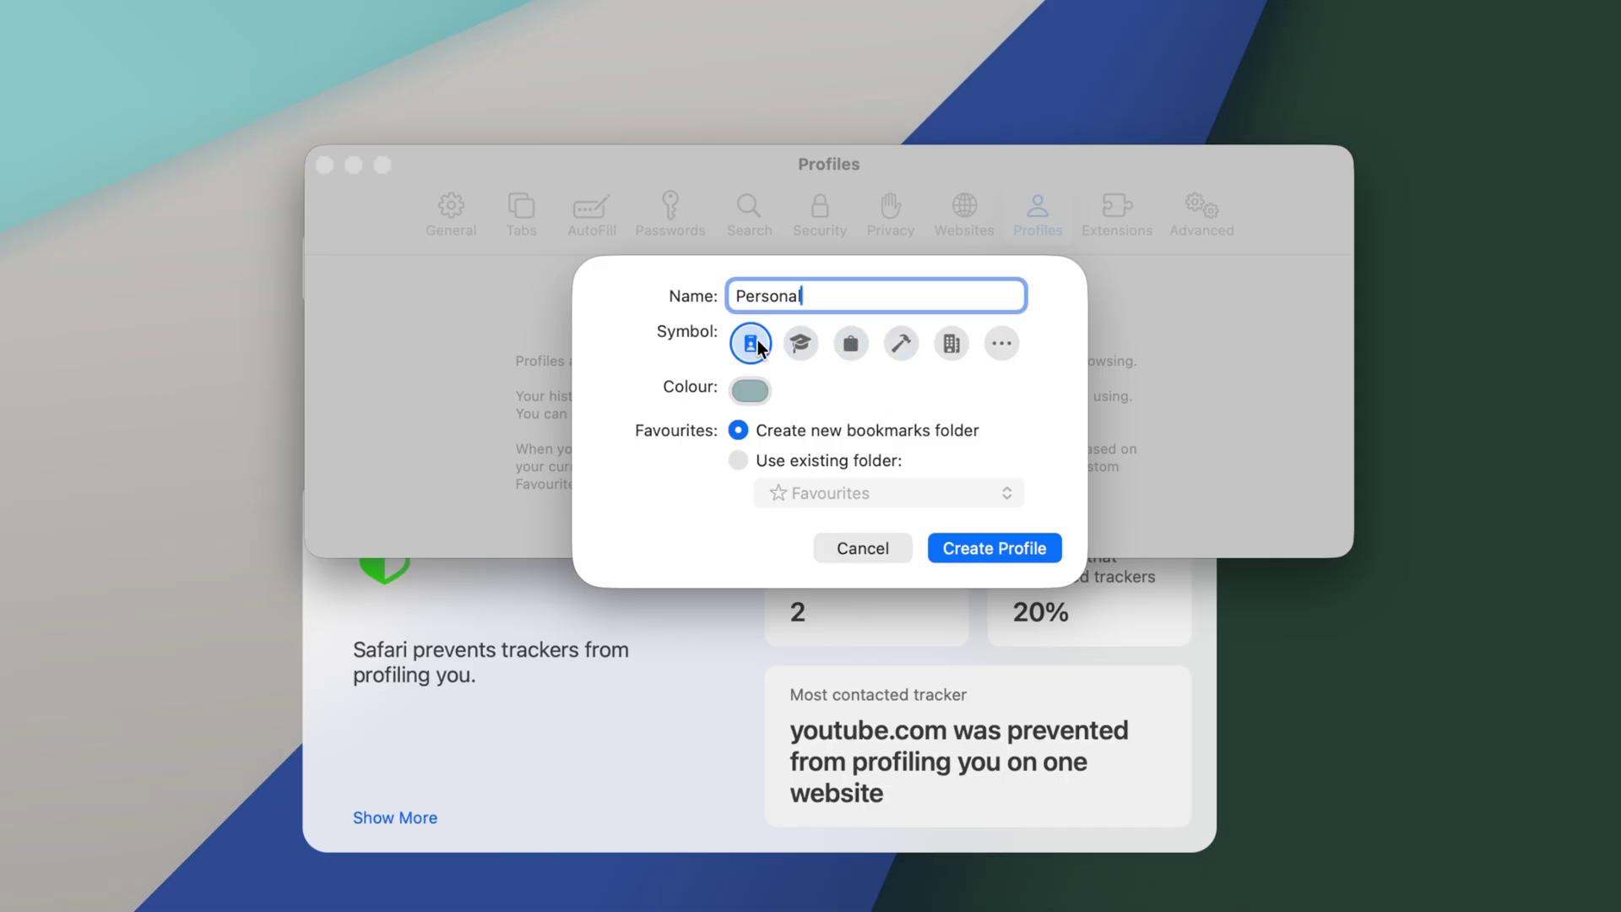
left_click(749, 393)
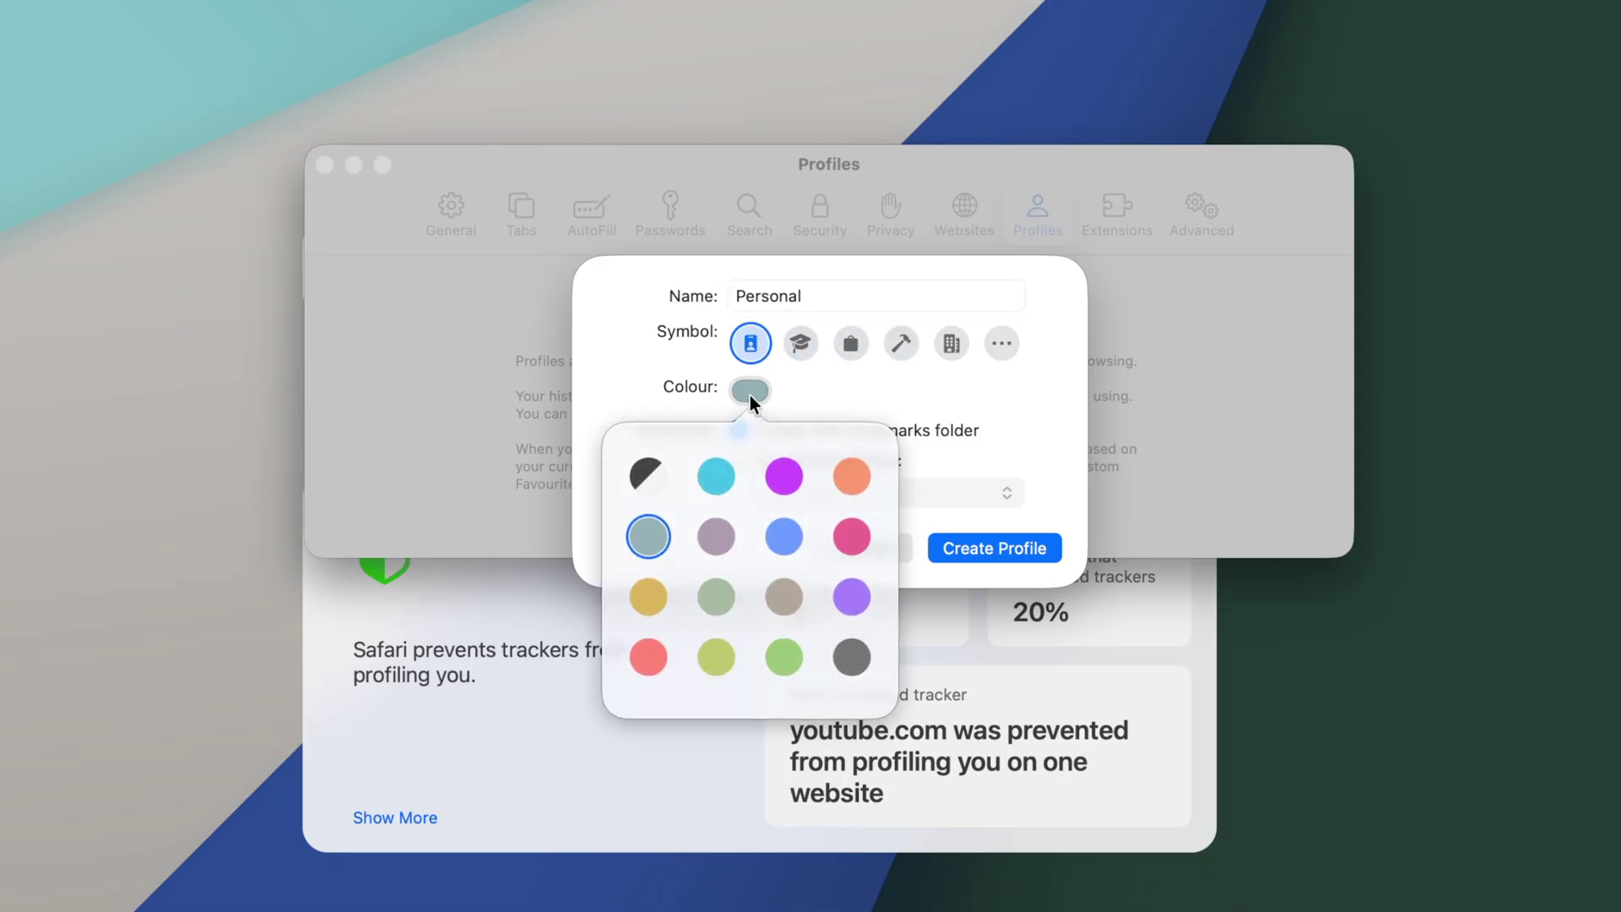
left_click(784, 657)
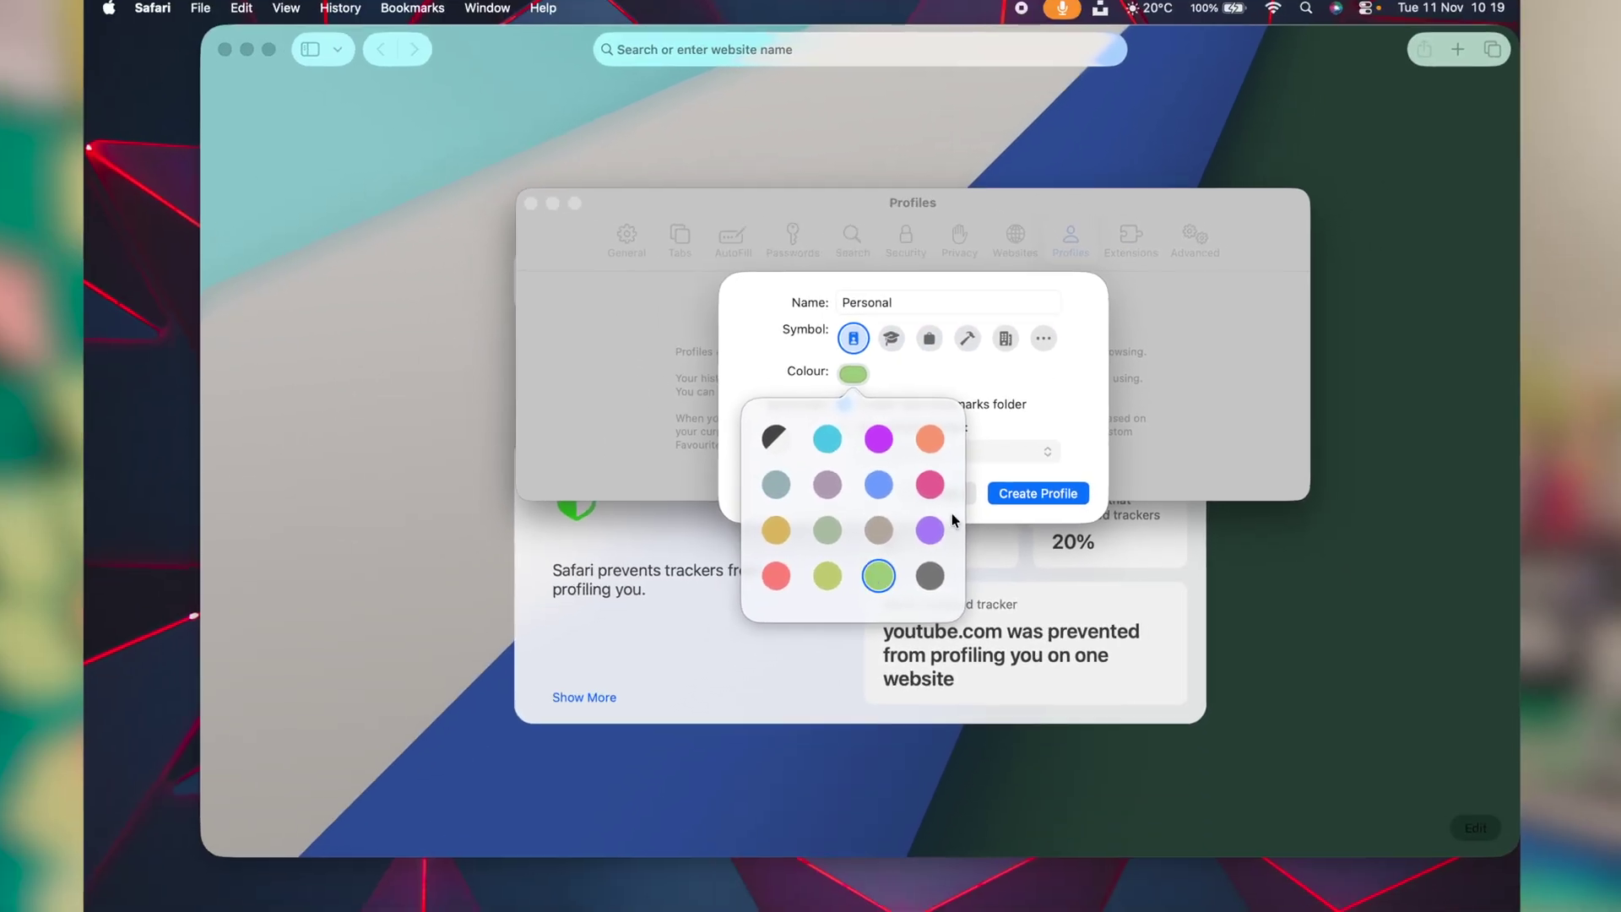
left_click(1032, 493)
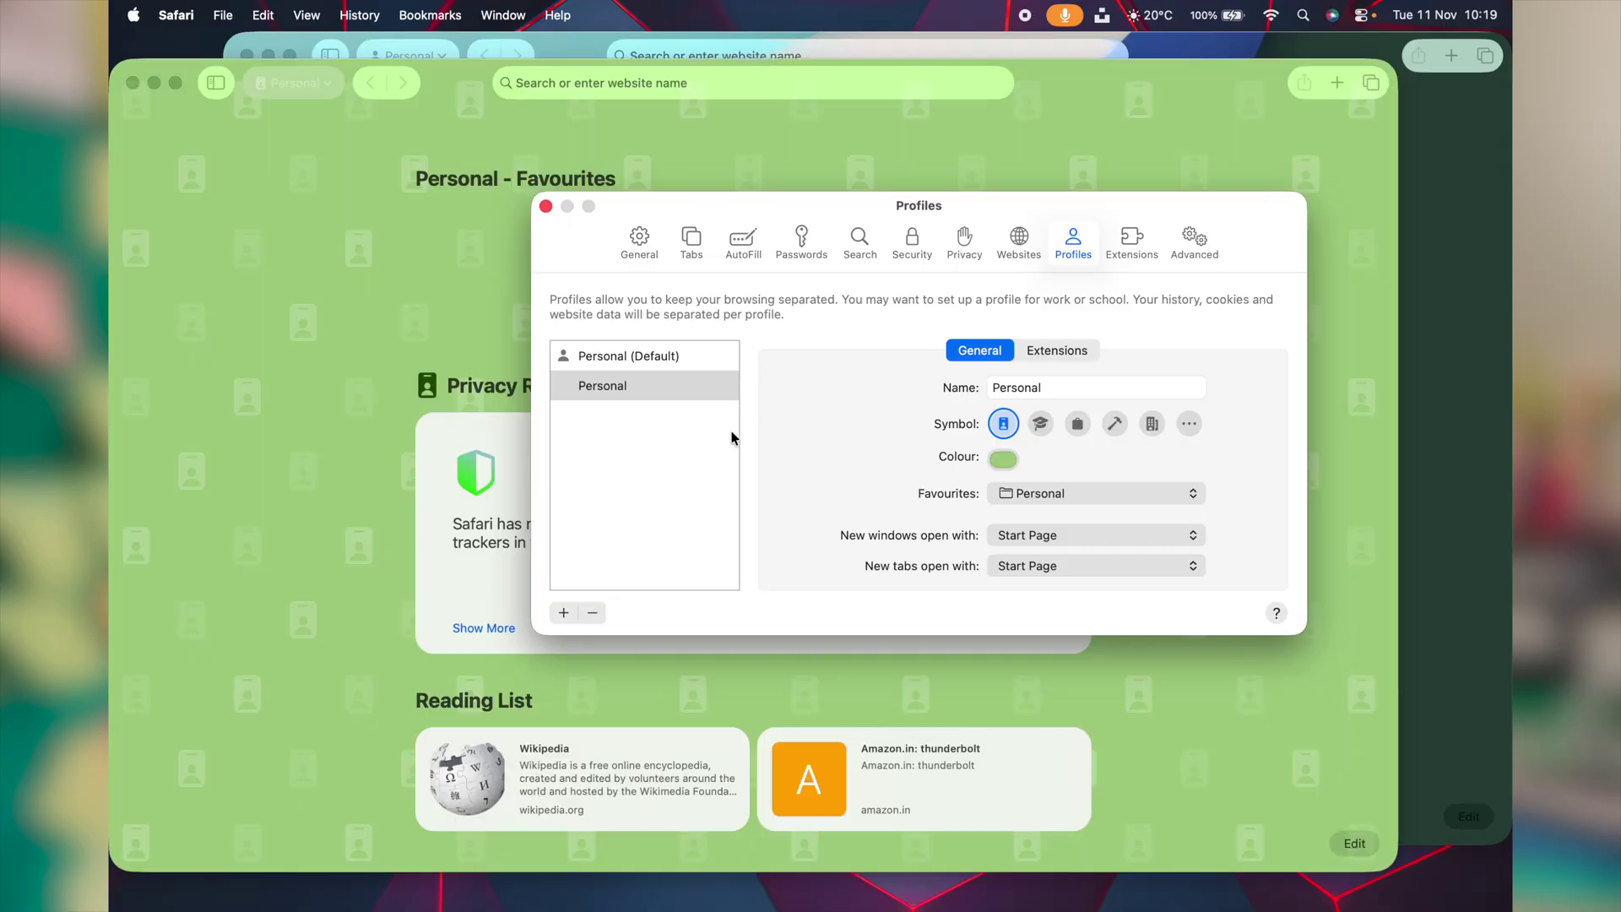
Create a second profile named 'Crazy Errors' with a gold colour.
left_click(564, 613)
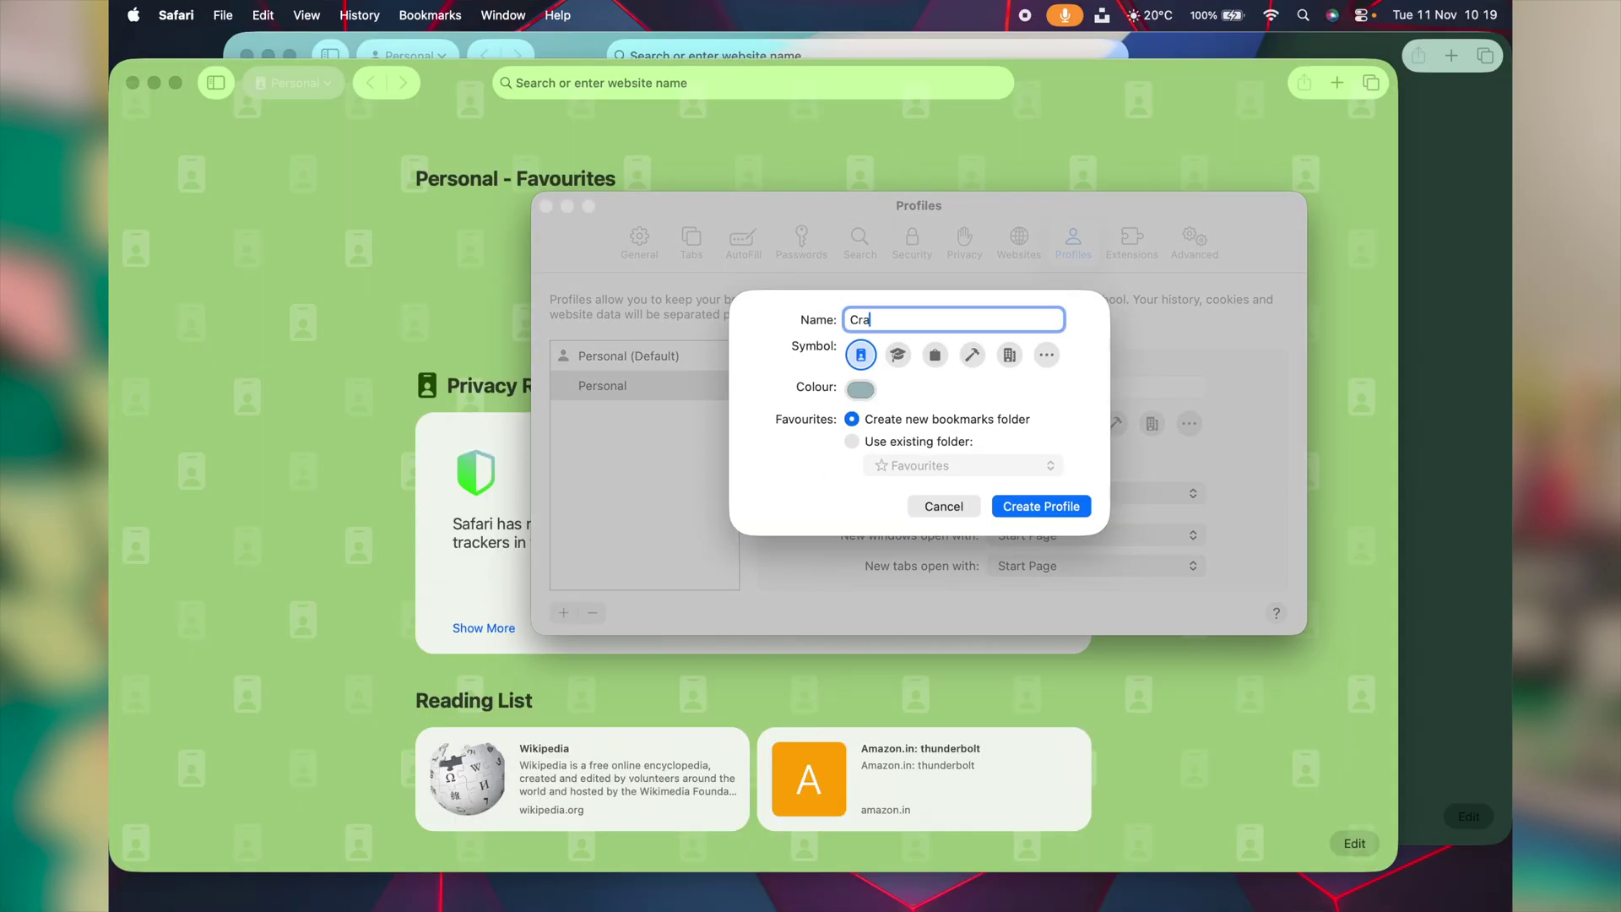
type("Crazy Errors")
left_click(860, 389)
left_click(1072, 505)
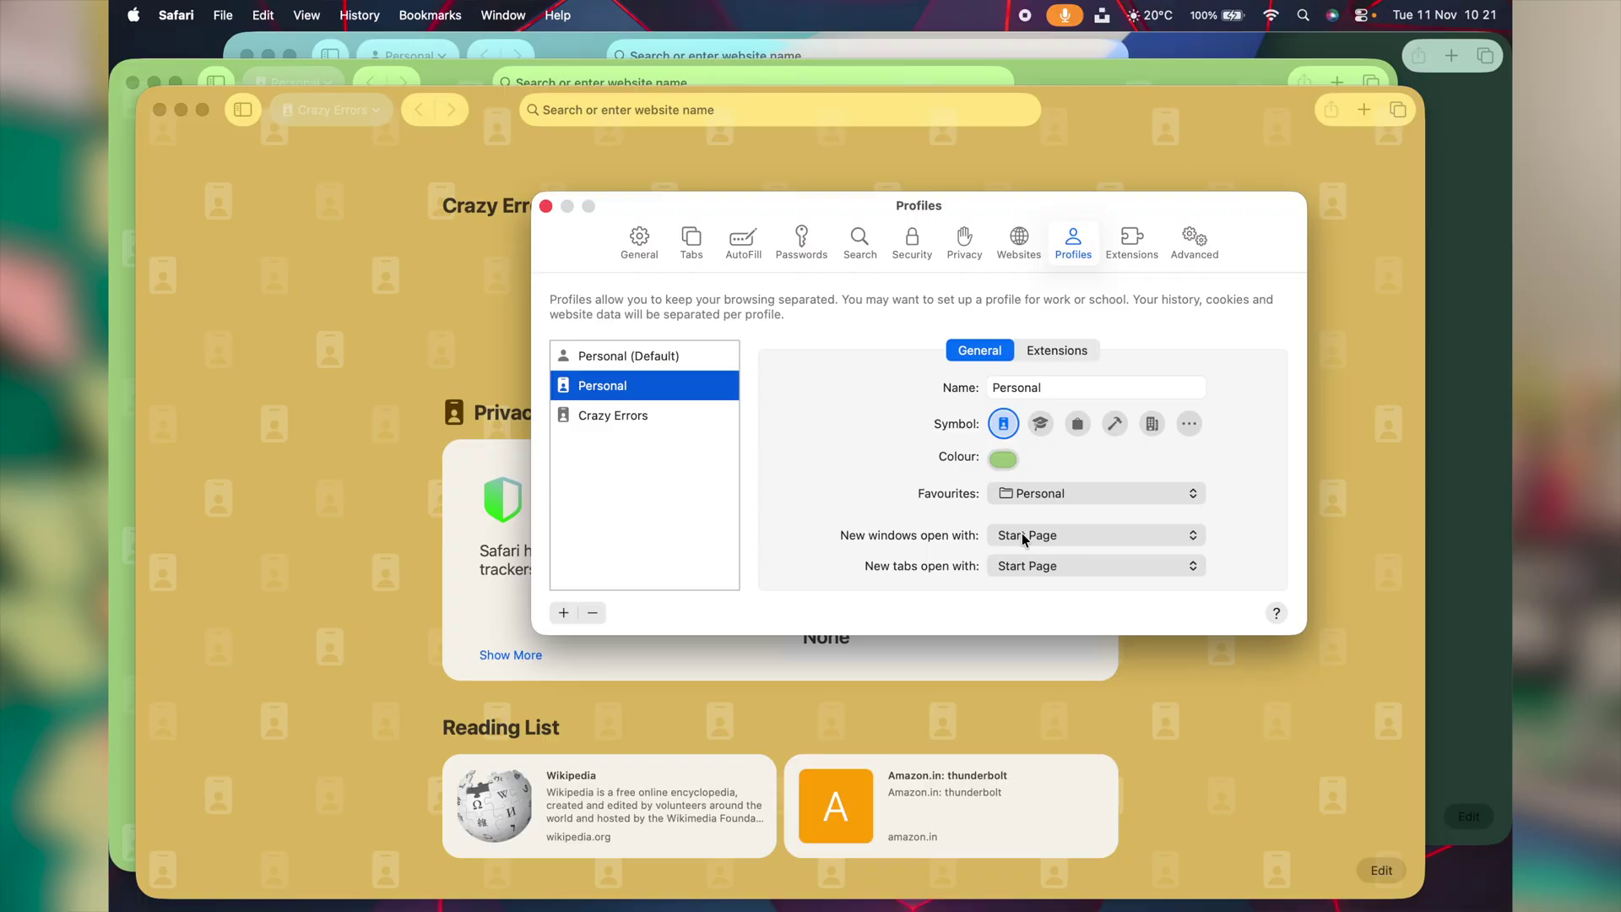
Set Personal's new windows to Same Page and new tabs to Empty Page, then close extra windows.
left_click(1058, 541)
left_click(1026, 550)
left_click(1060, 539)
left_click(1064, 553)
left_click(1002, 571)
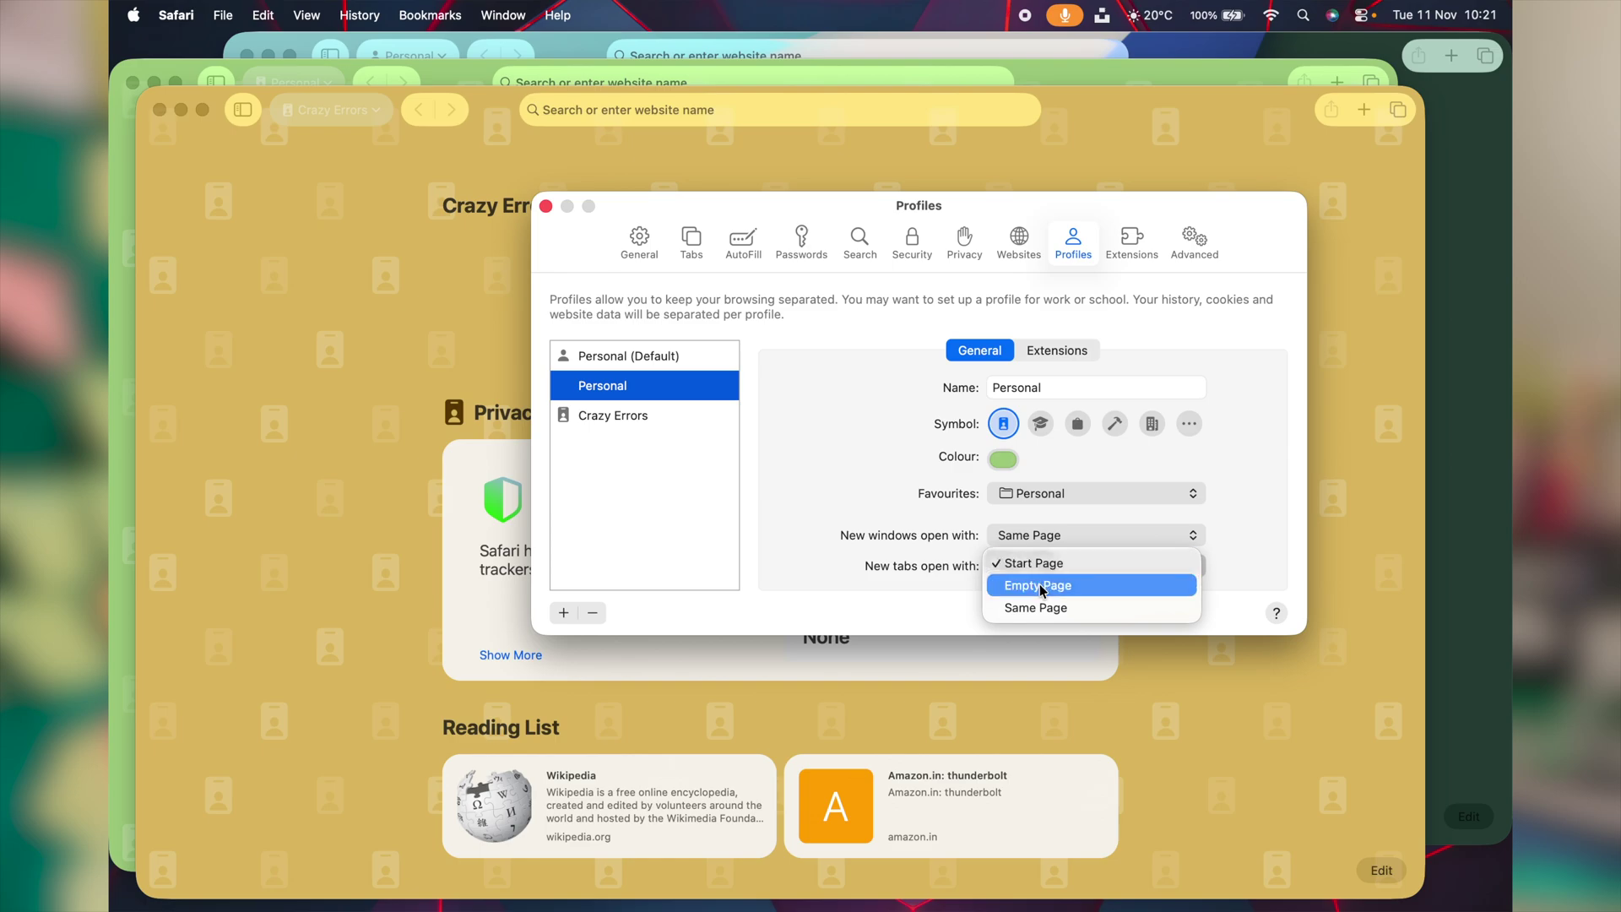
left_click(1037, 583)
left_click(545, 206)
left_click(158, 110)
left_click(133, 82)
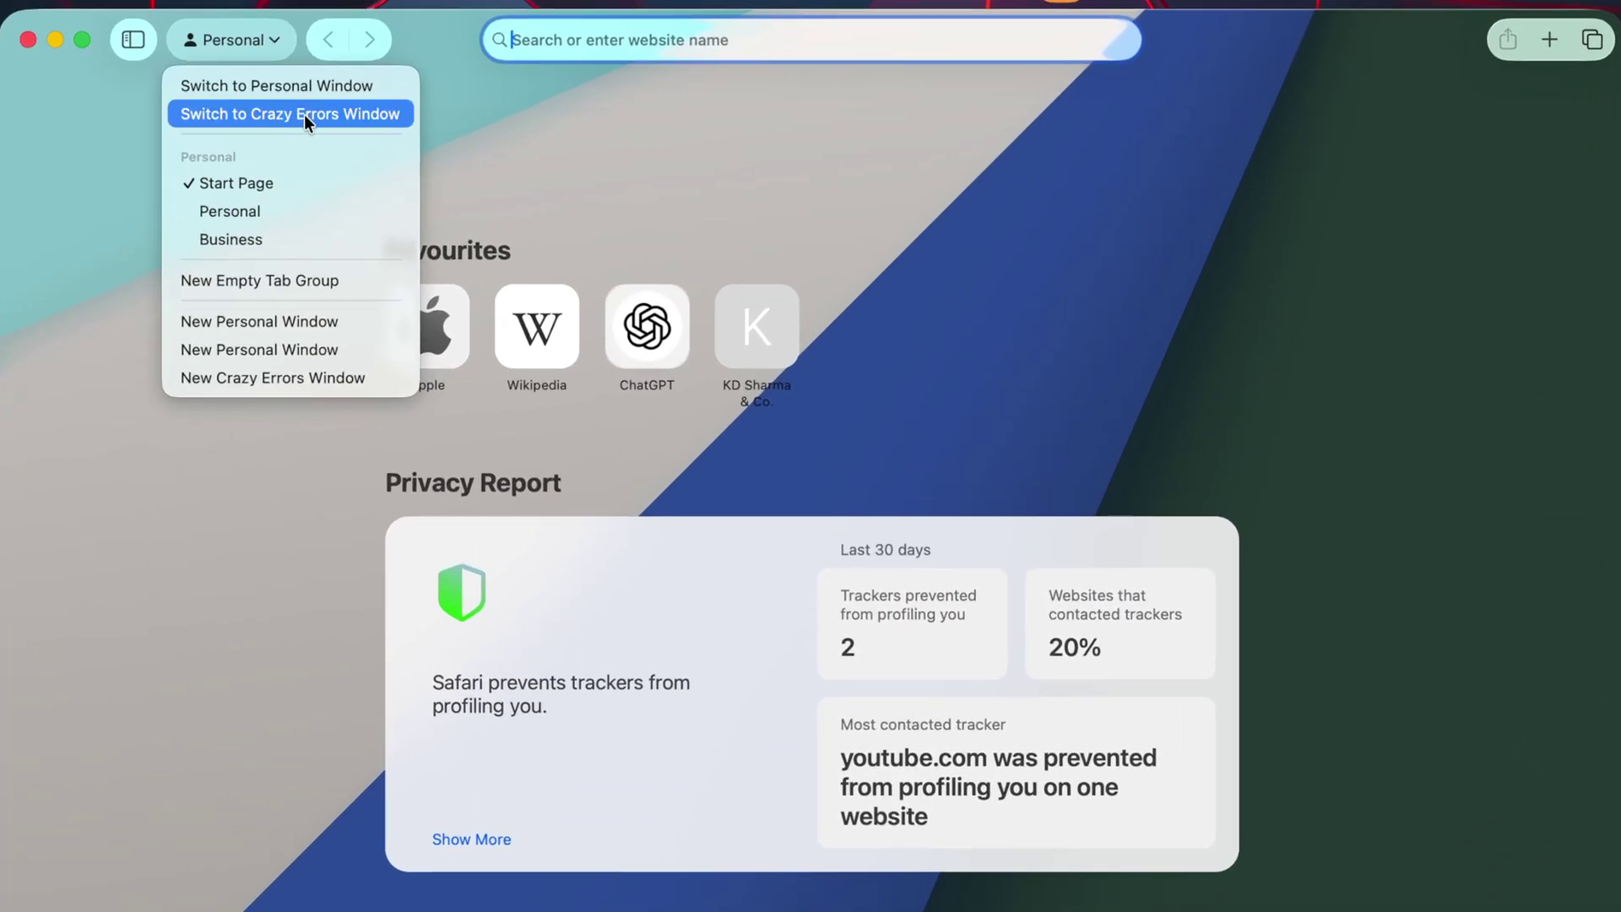
Switch between the Crazy Errors and Personal profile windows using the toolbar profile button.
left_click(304, 114)
left_click(265, 49)
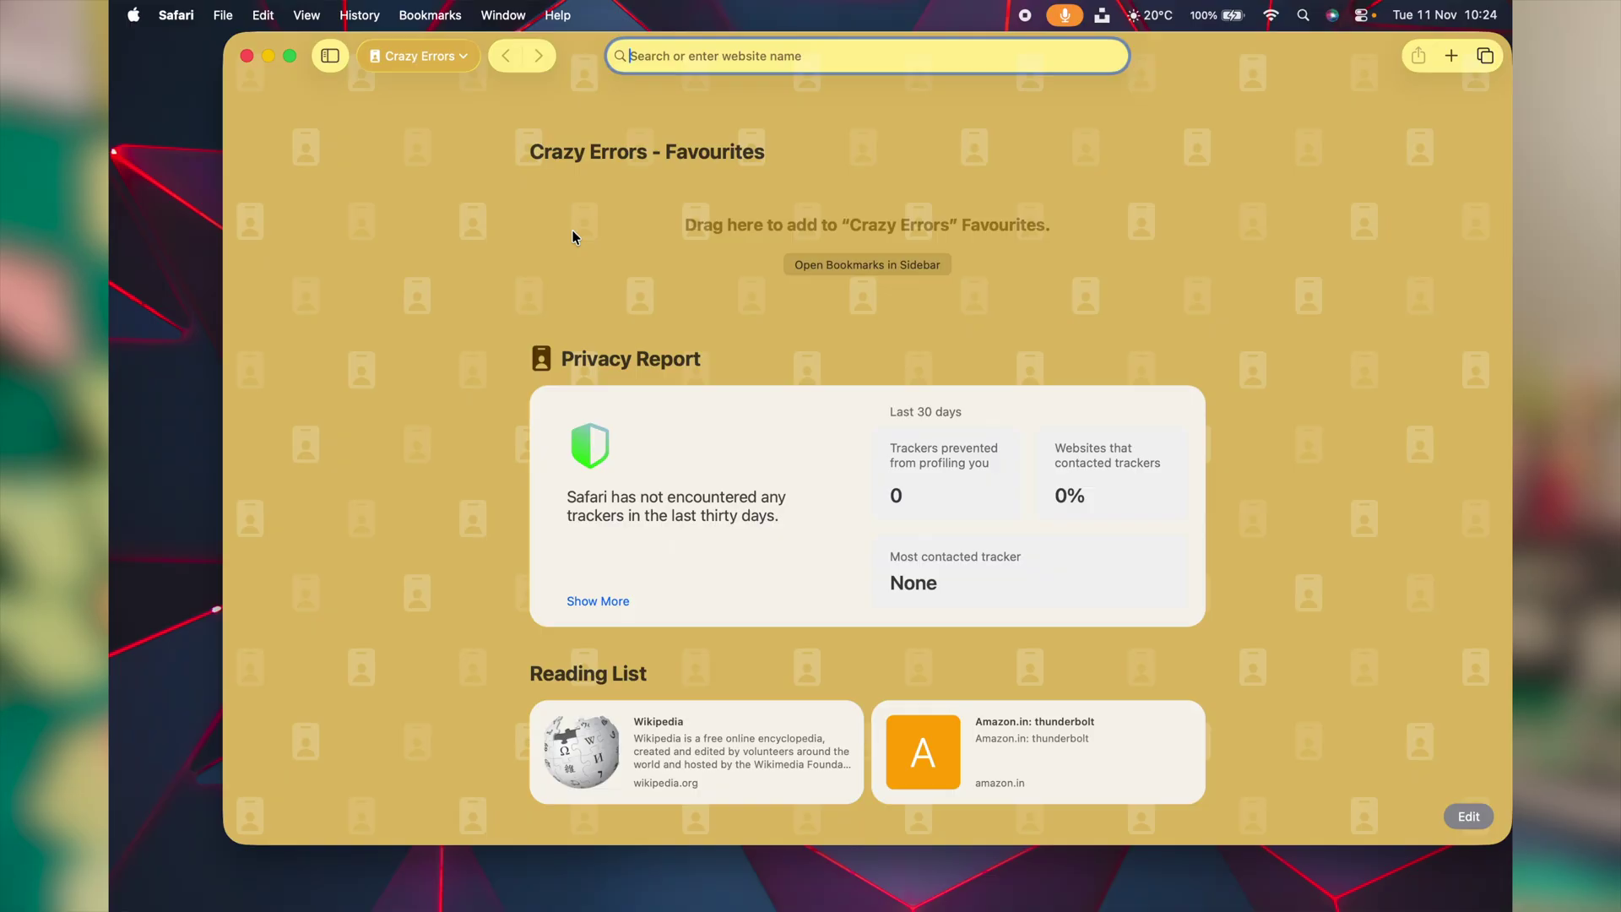
Open the Crazy Errors profile's Start Page from the sidebar, then hide the sidebar.
left_click(564, 238)
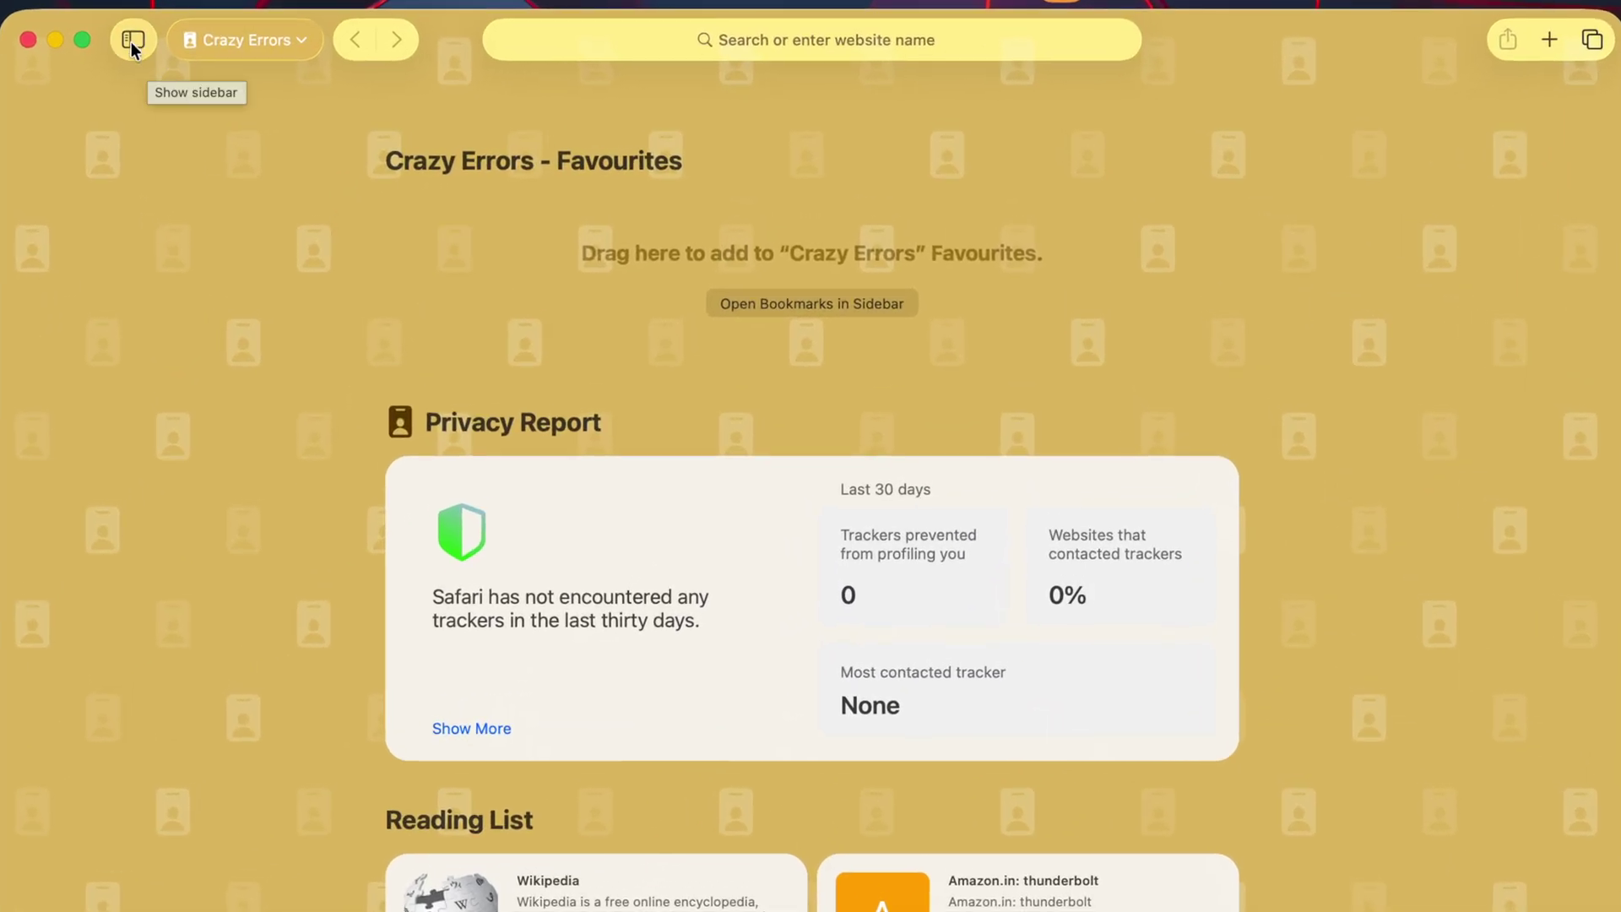
left_click(131, 42)
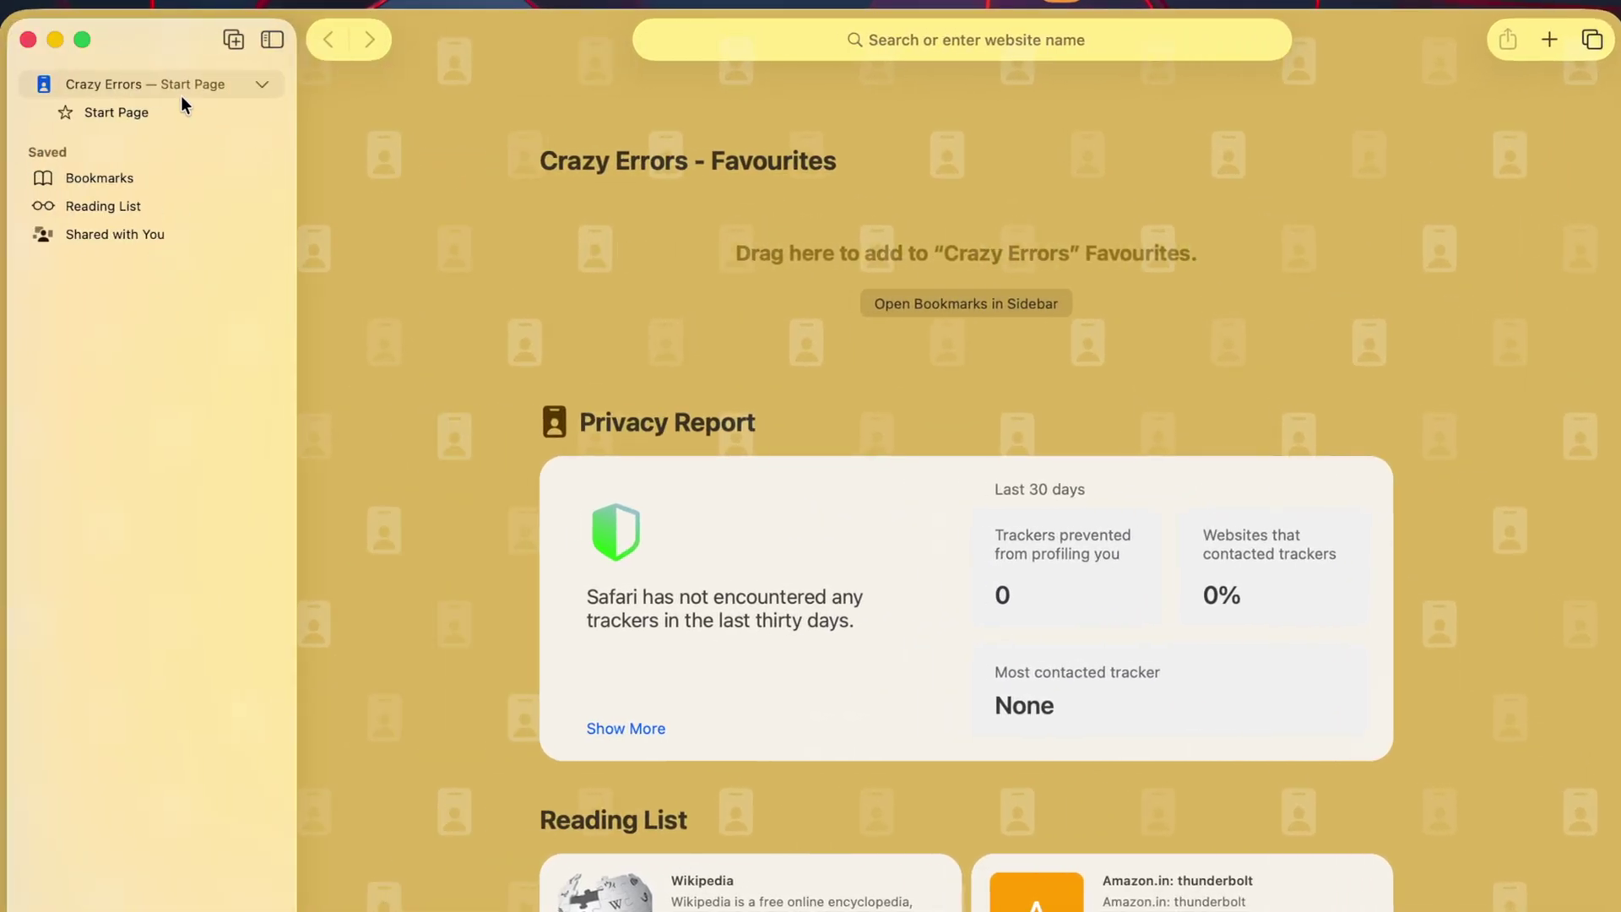
left_click(129, 109)
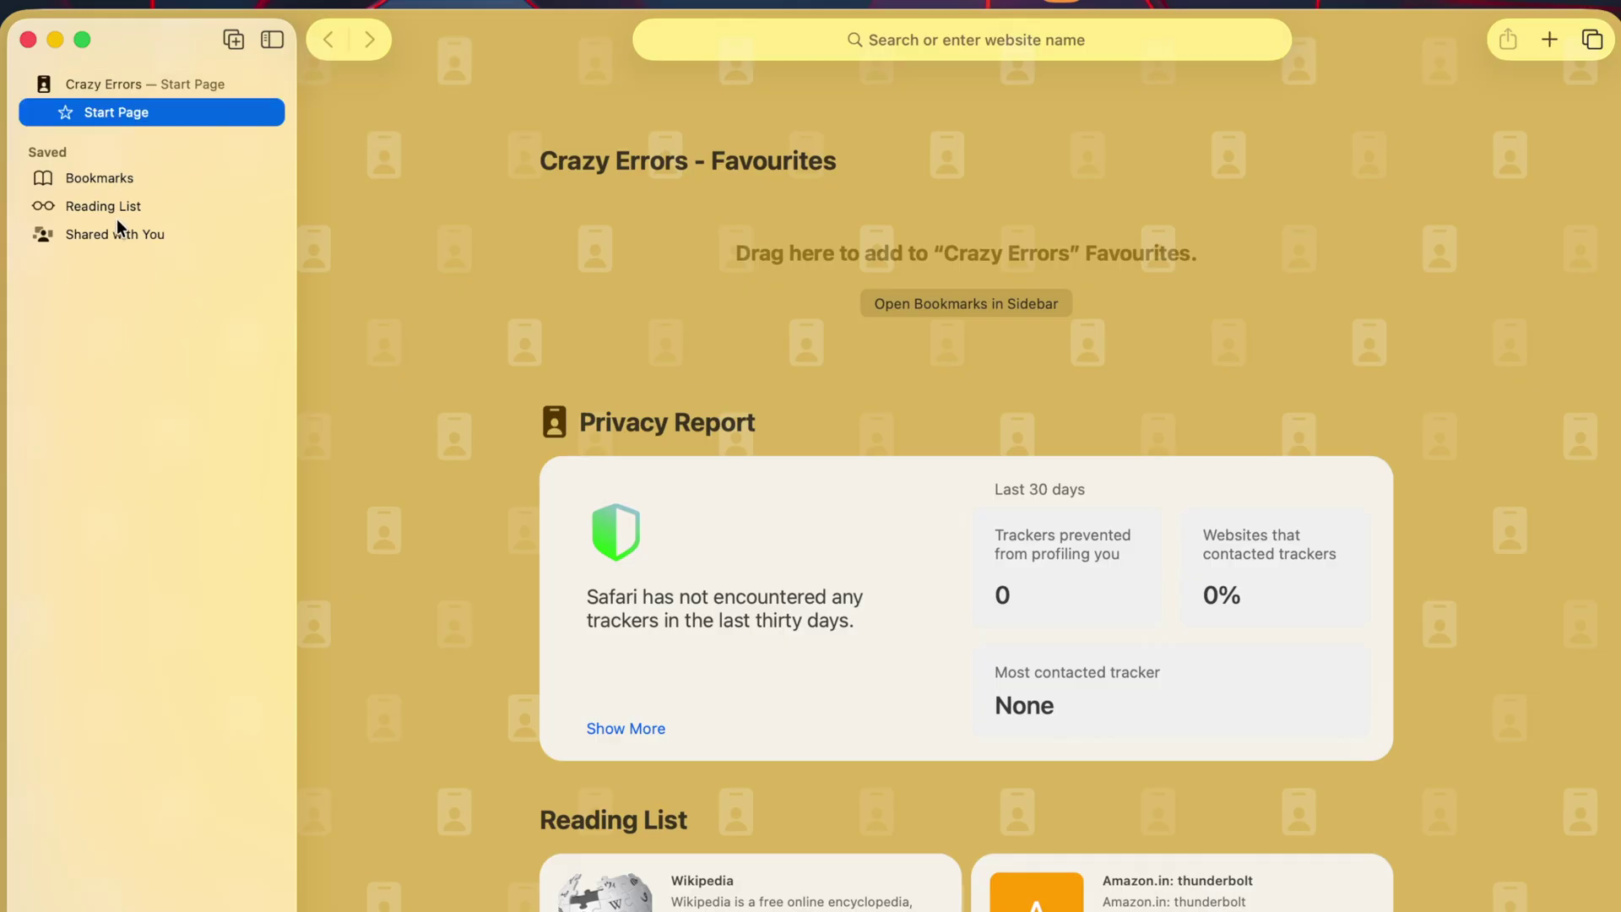
key("super+shift+l")
Use the start page's right-click options to hide Privacy Report, Reading List and Recently Closed Tabs.
right_click(145, 180)
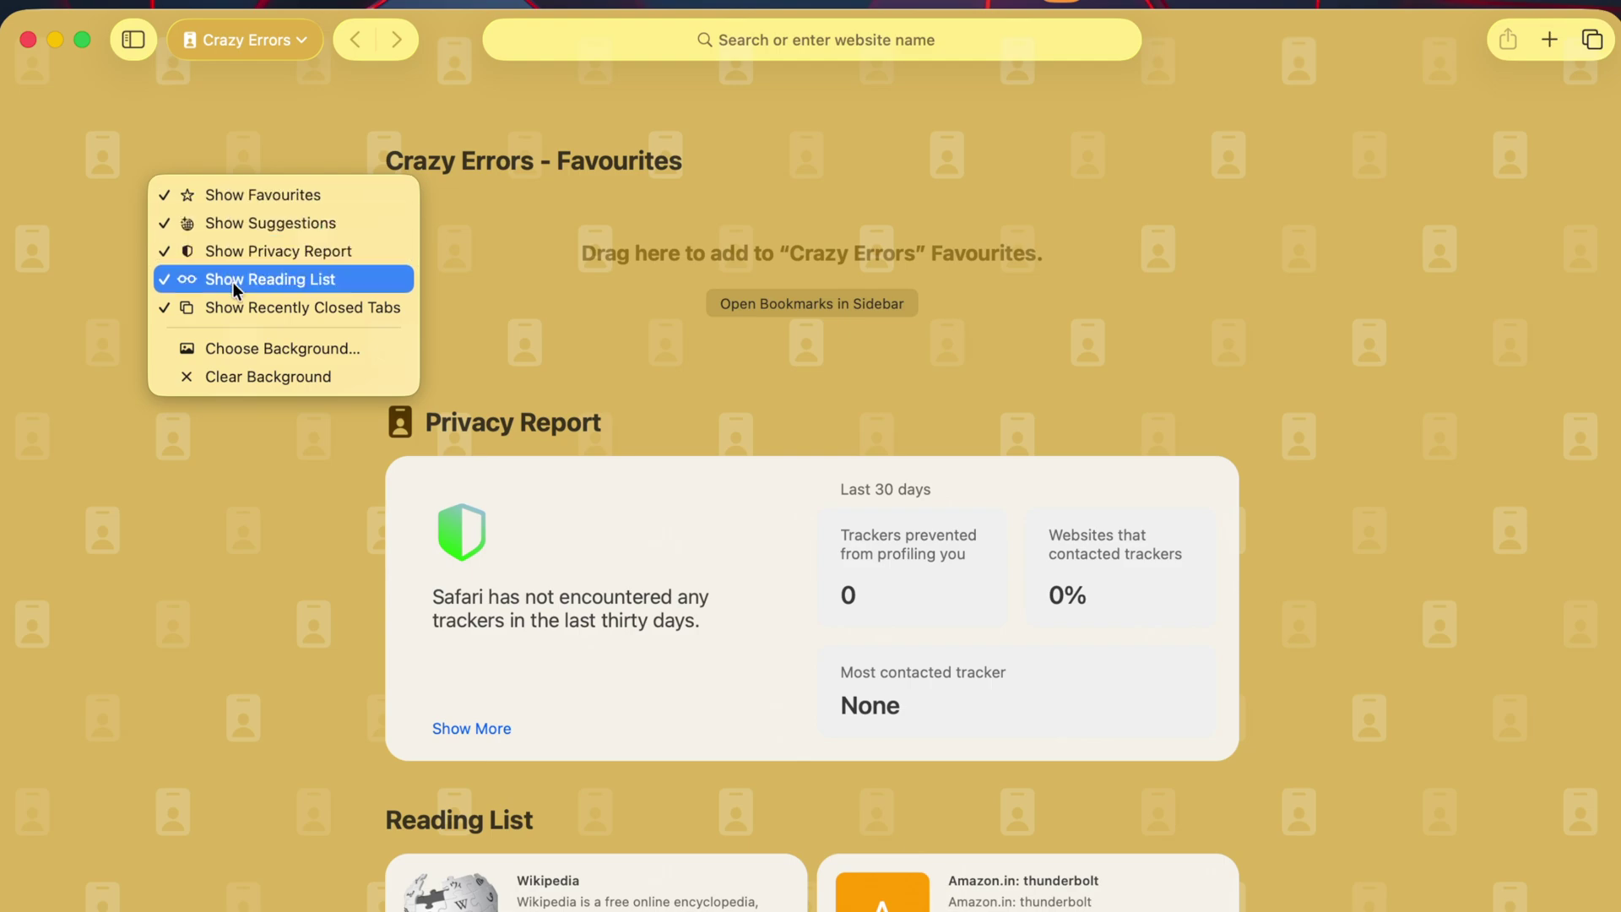
left_click(167, 196)
right_click(200, 206)
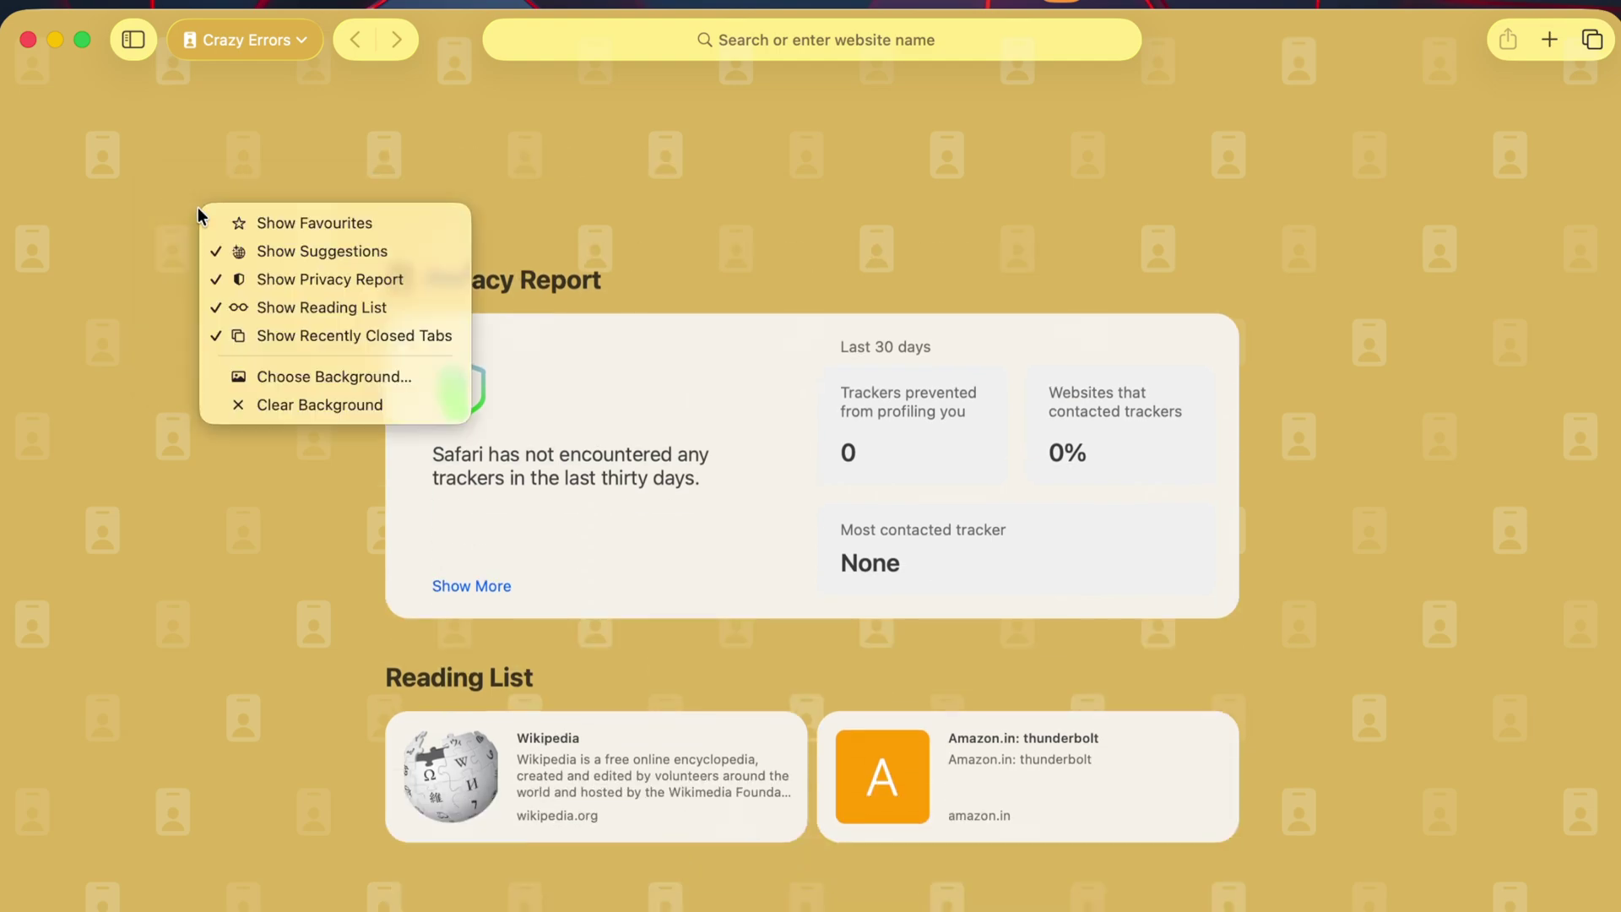
left_click(219, 251)
right_click(154, 230)
left_click(173, 302)
right_click(171, 277)
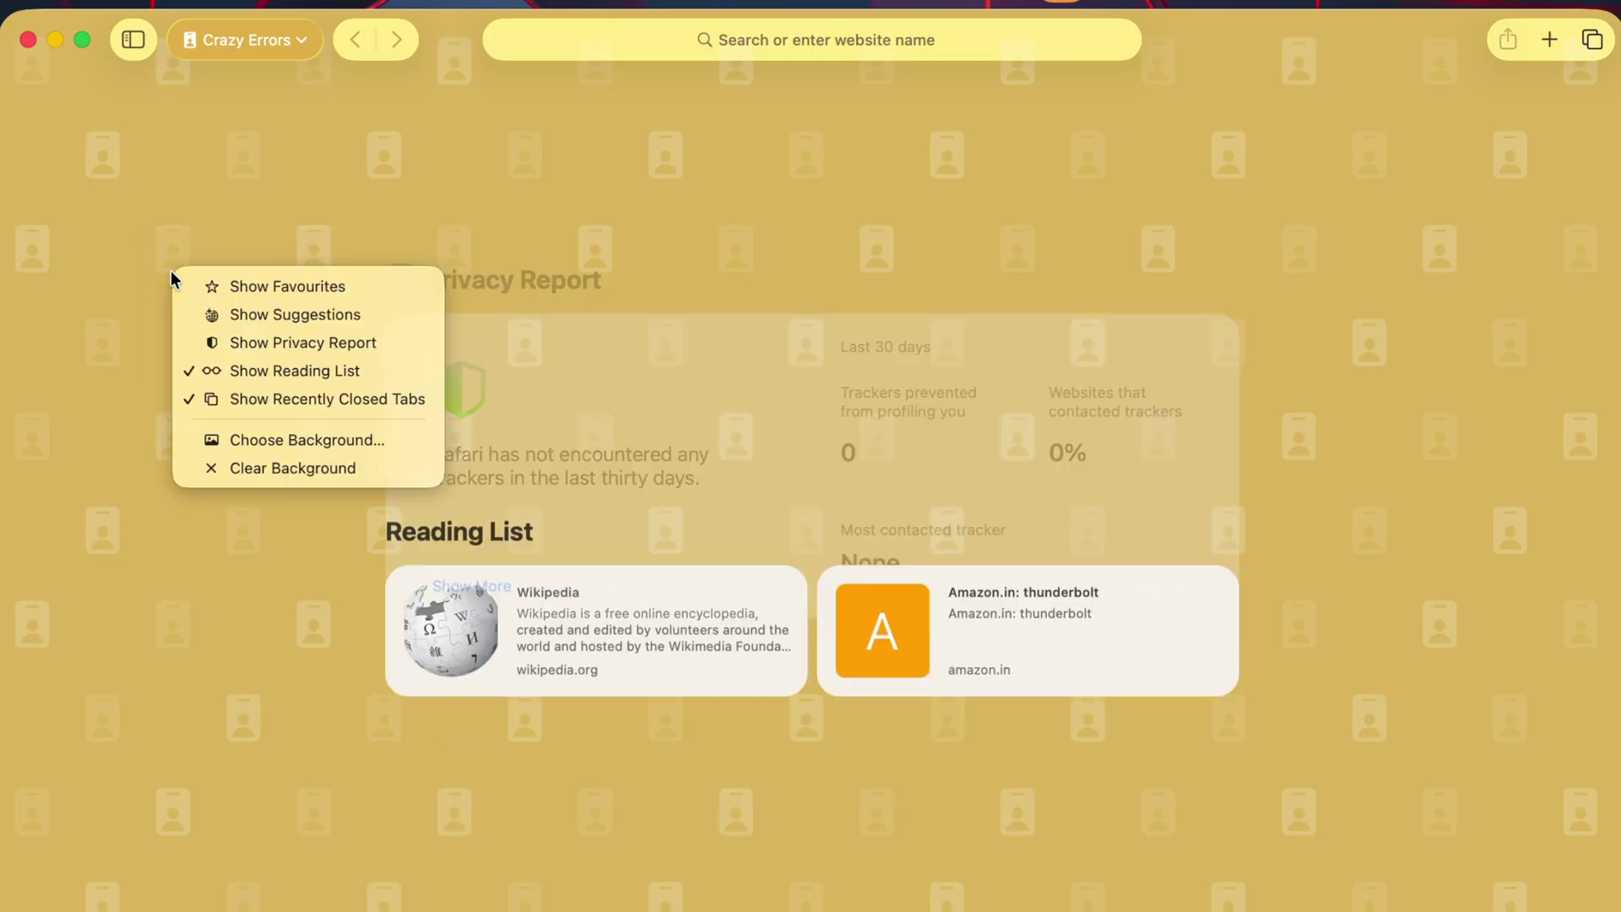
left_click(202, 371)
right_click(175, 306)
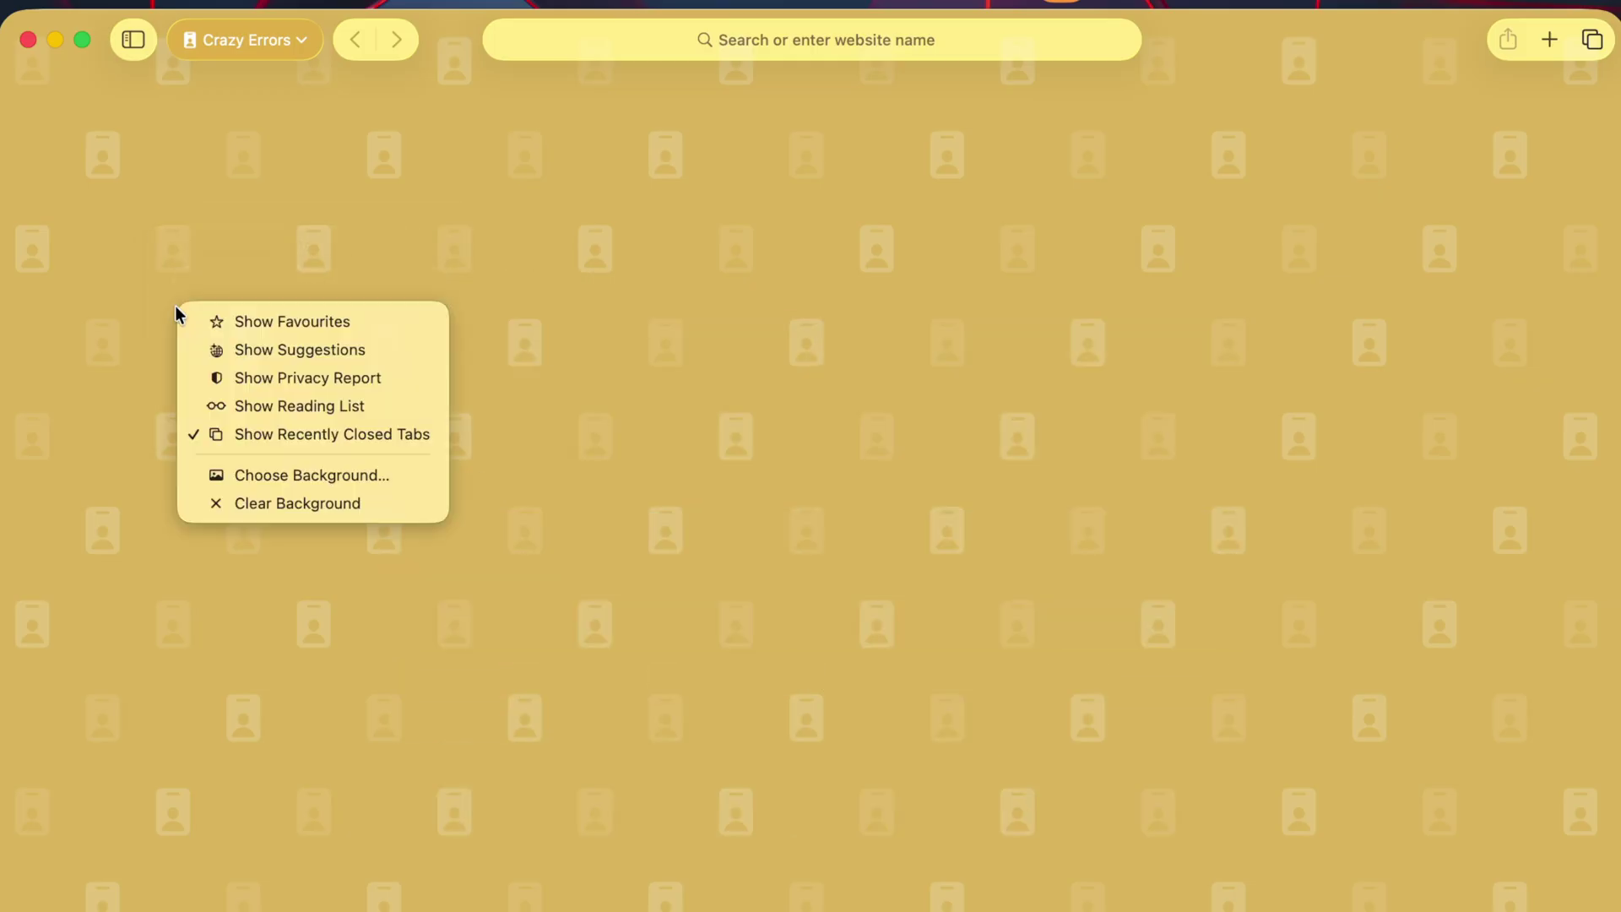
left_click(253, 434)
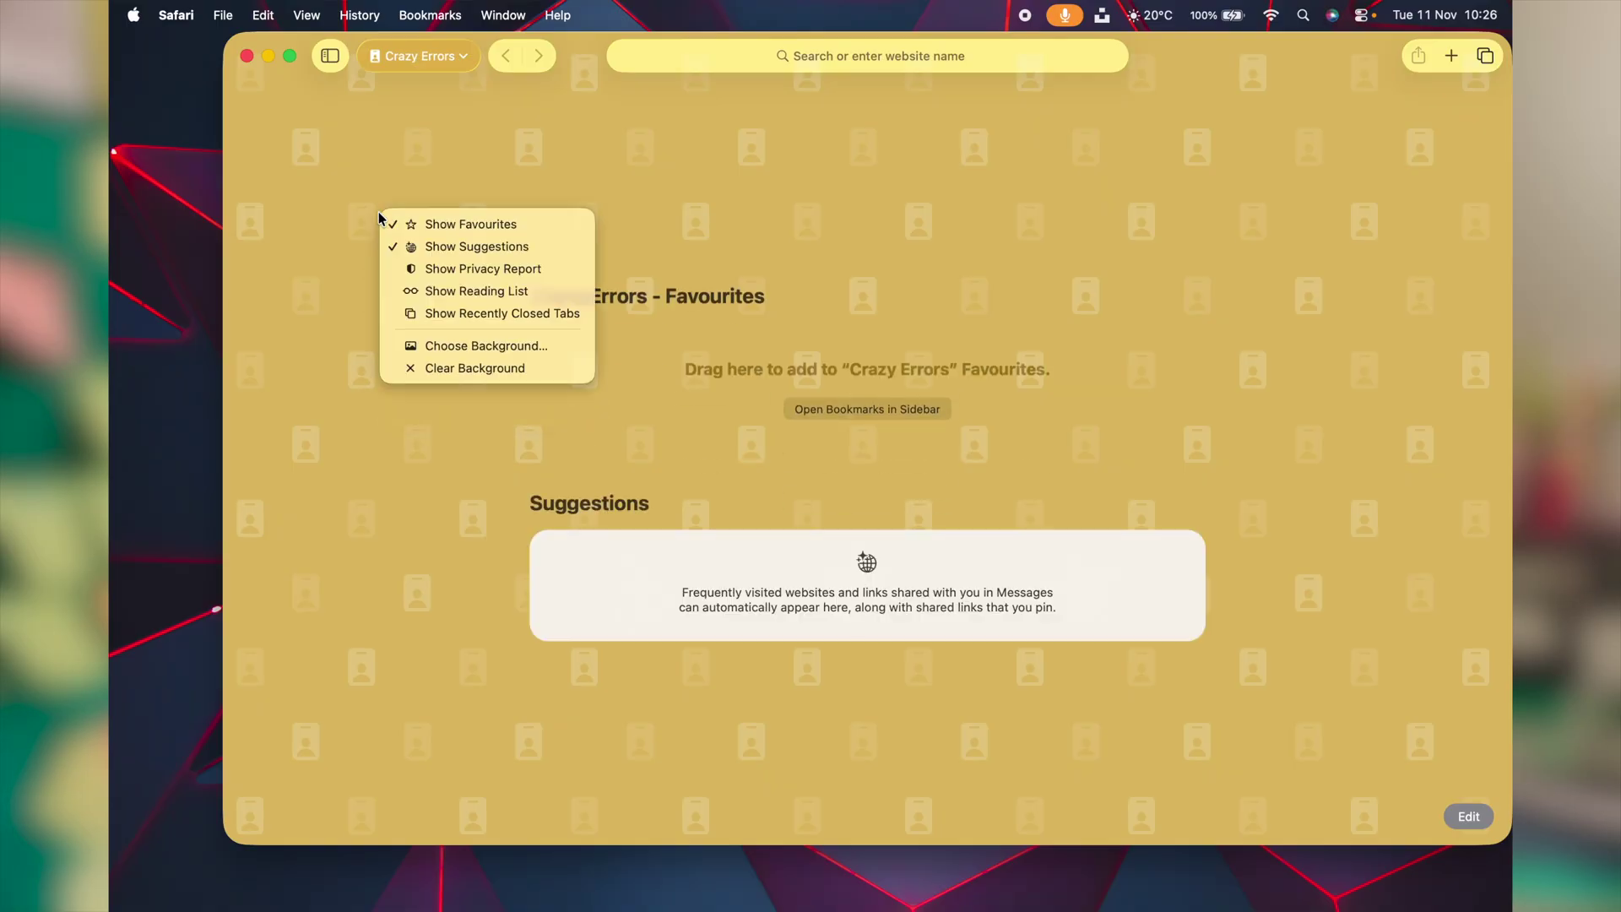
left_click(421, 268)
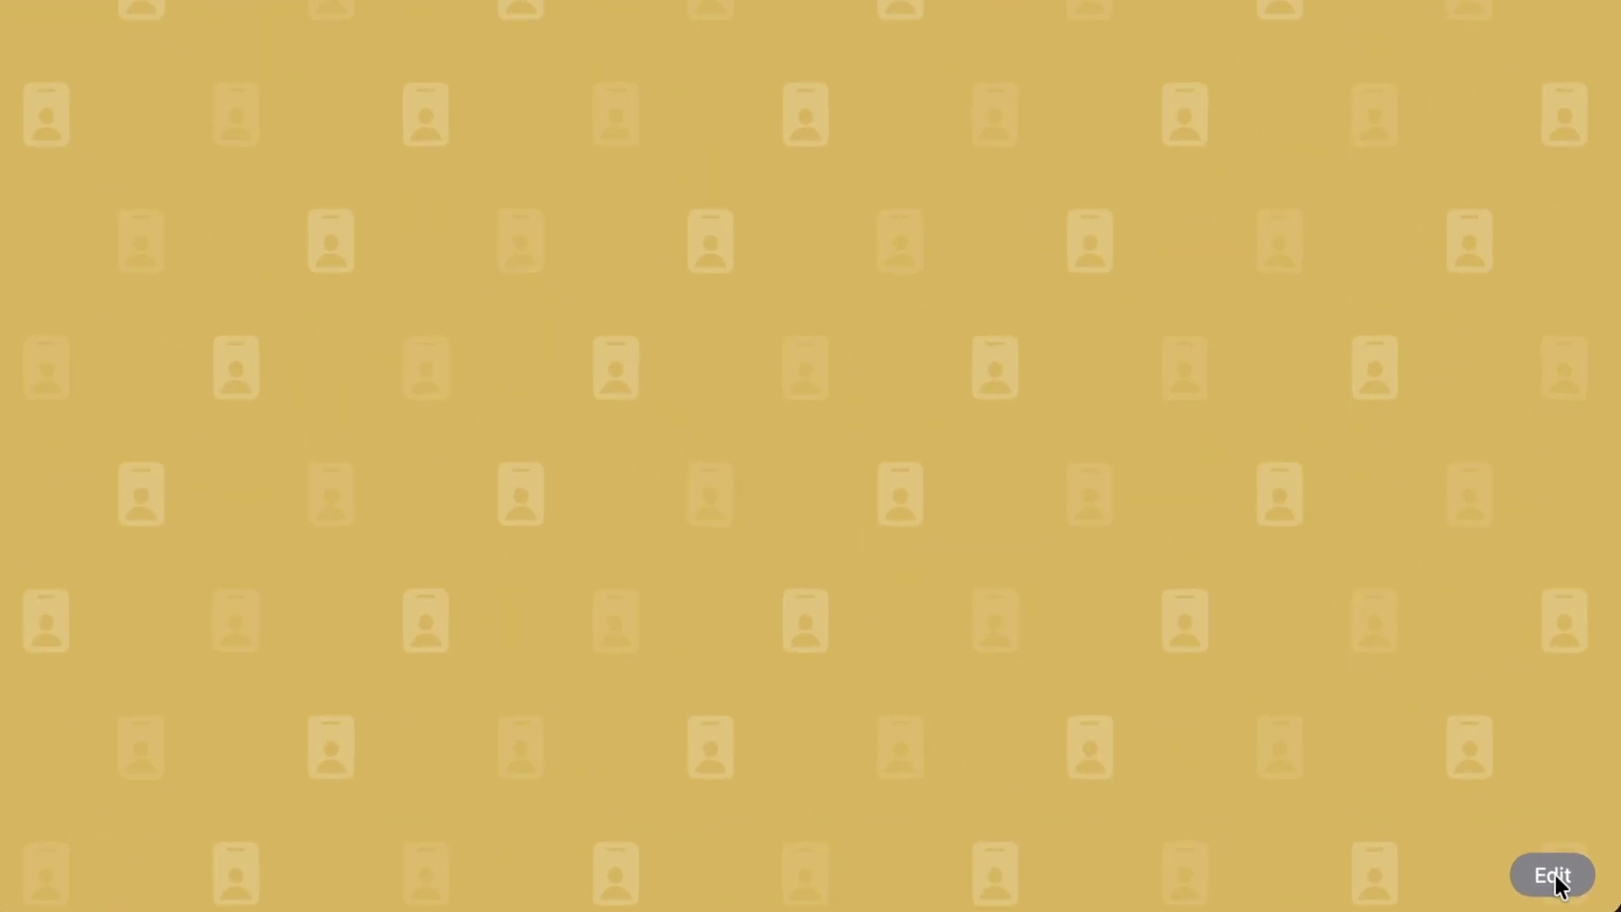
left_click(1470, 817)
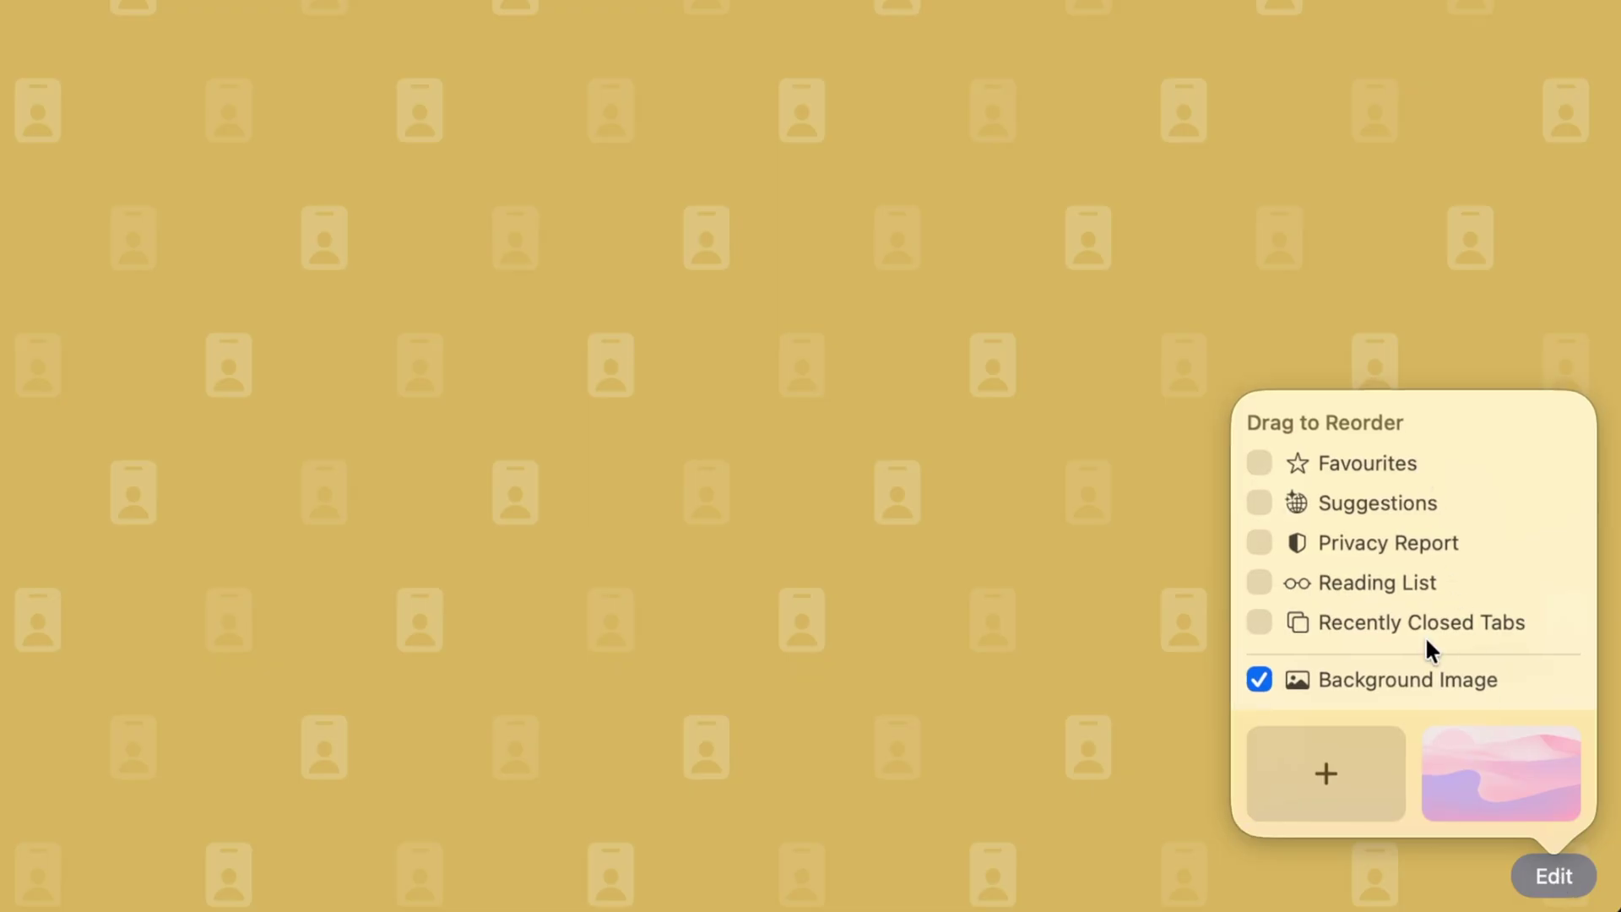
scroll(1480, 779, "right", 3)
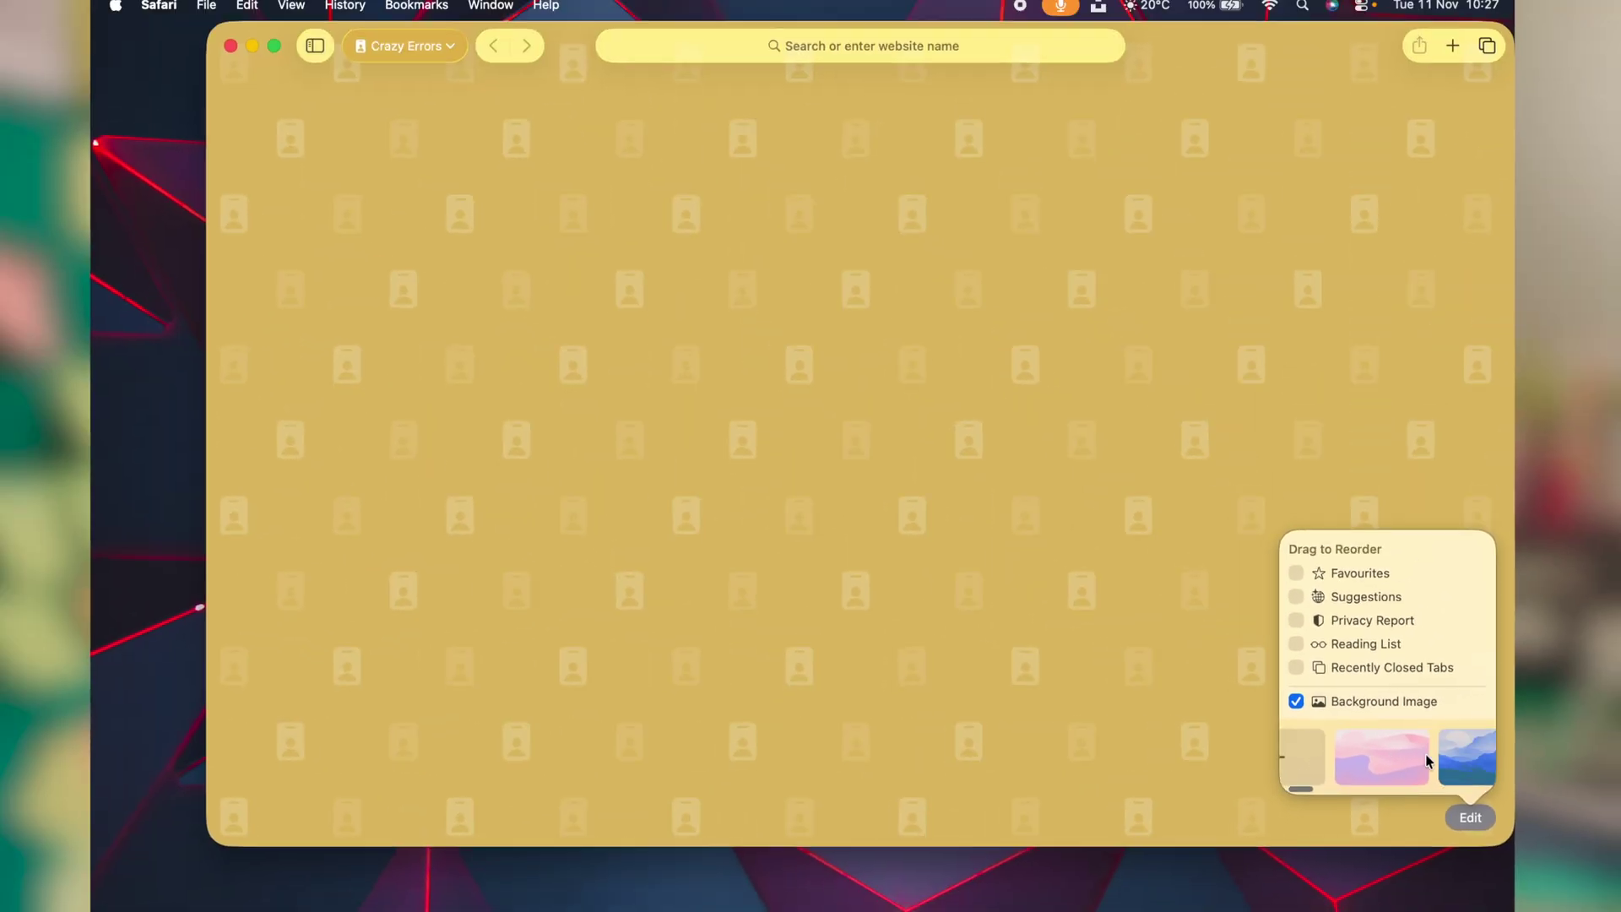
left_click(1435, 760)
left_click(1386, 758)
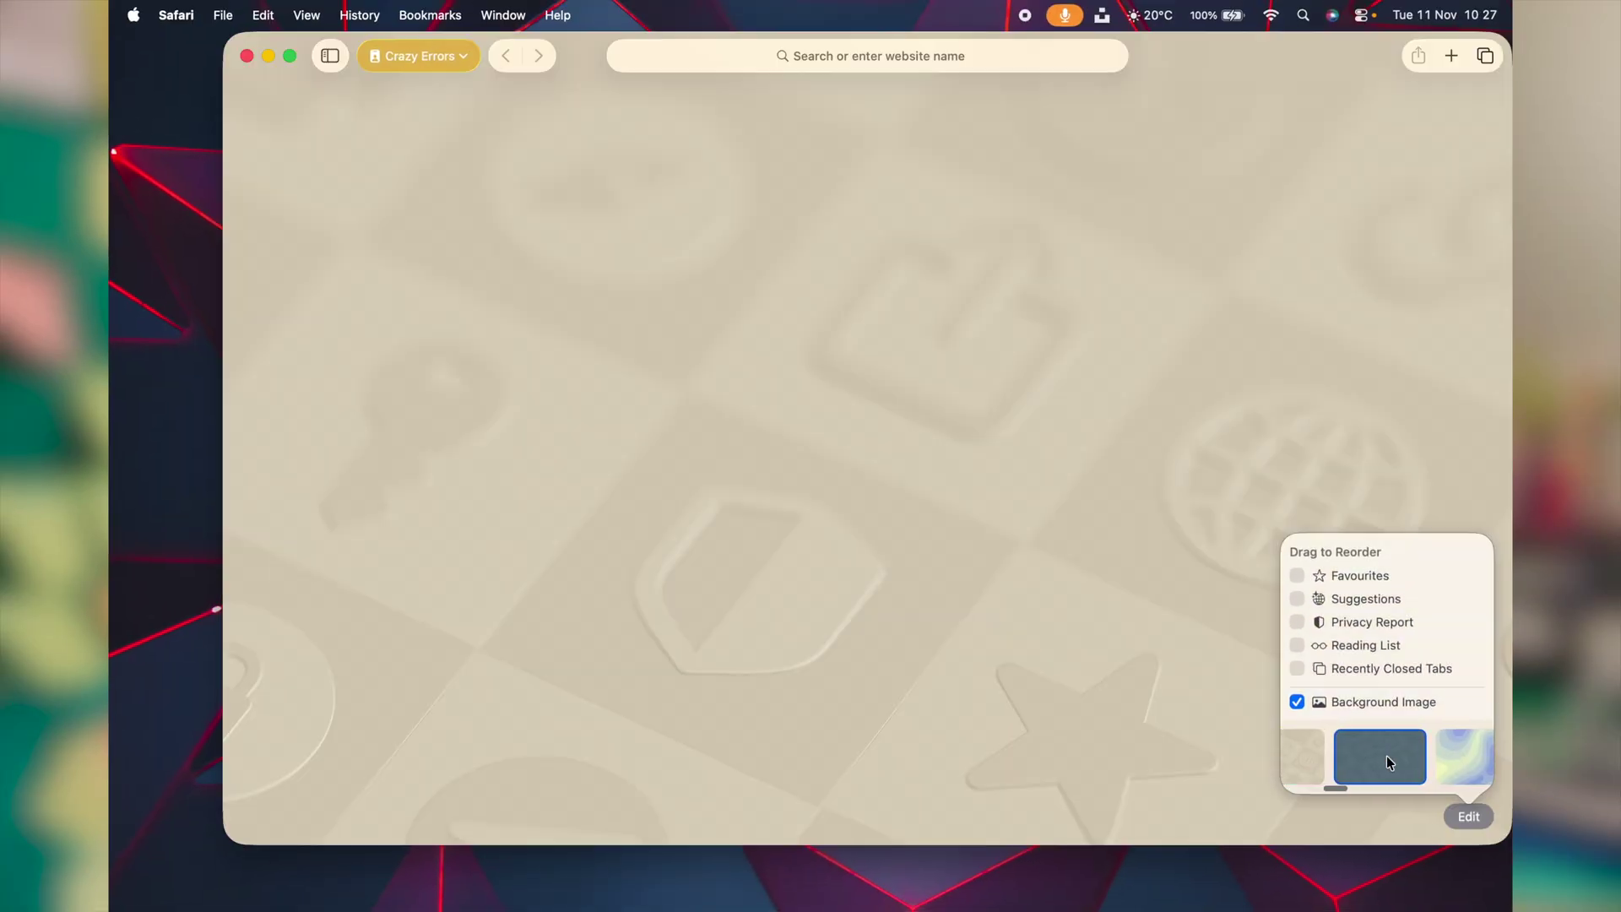
left_click(1447, 749)
scroll(1448, 752, "left", 5)
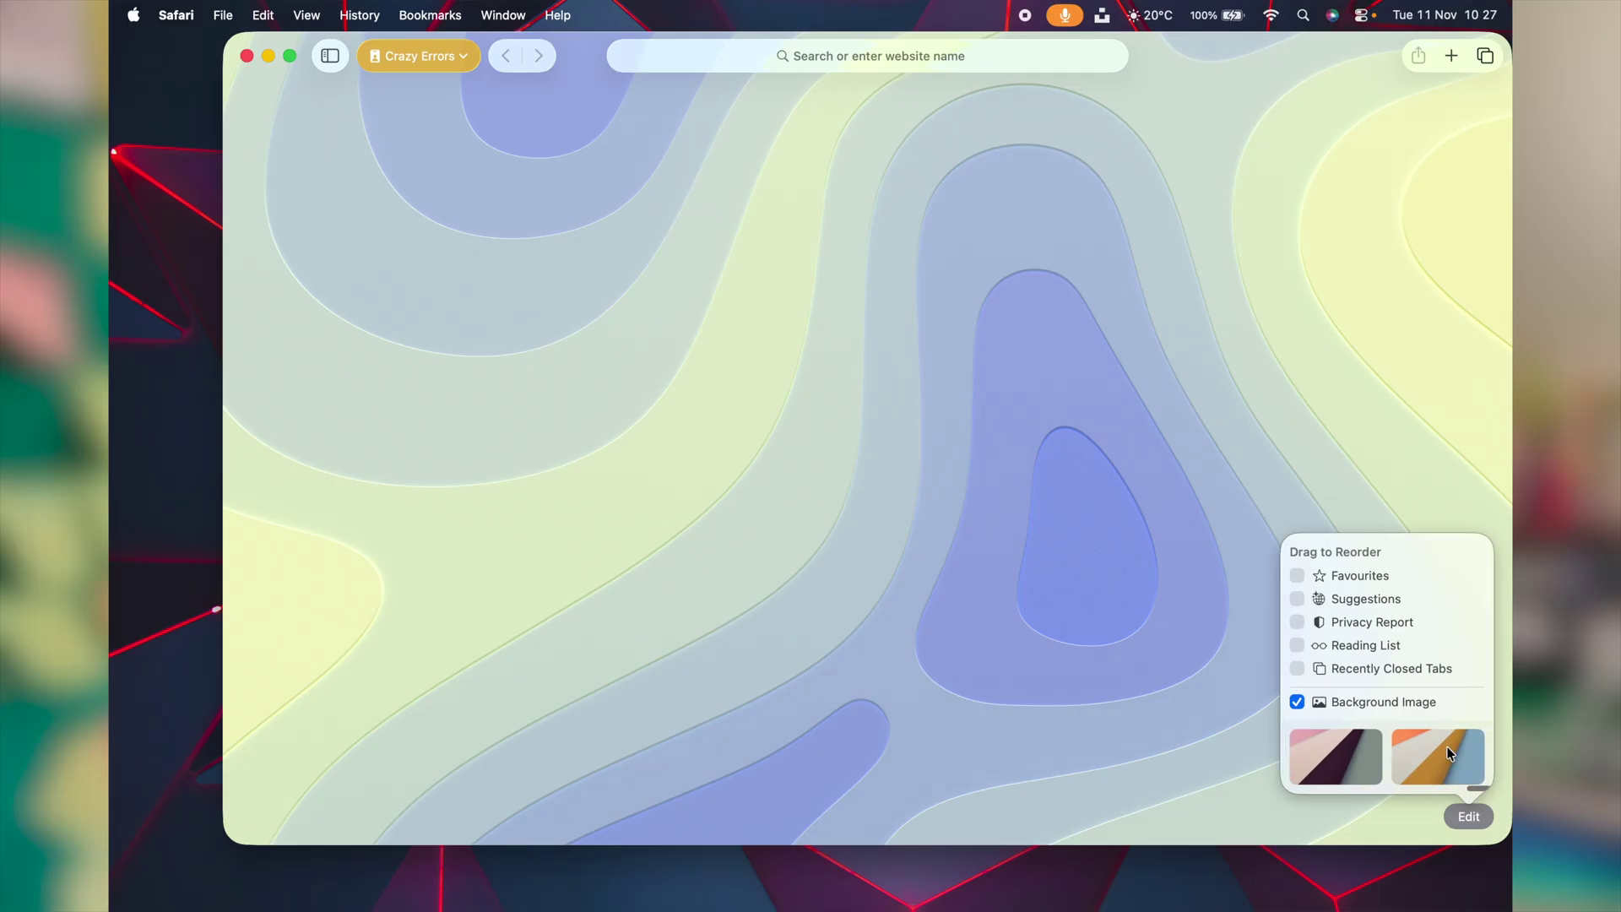
left_click(1336, 758)
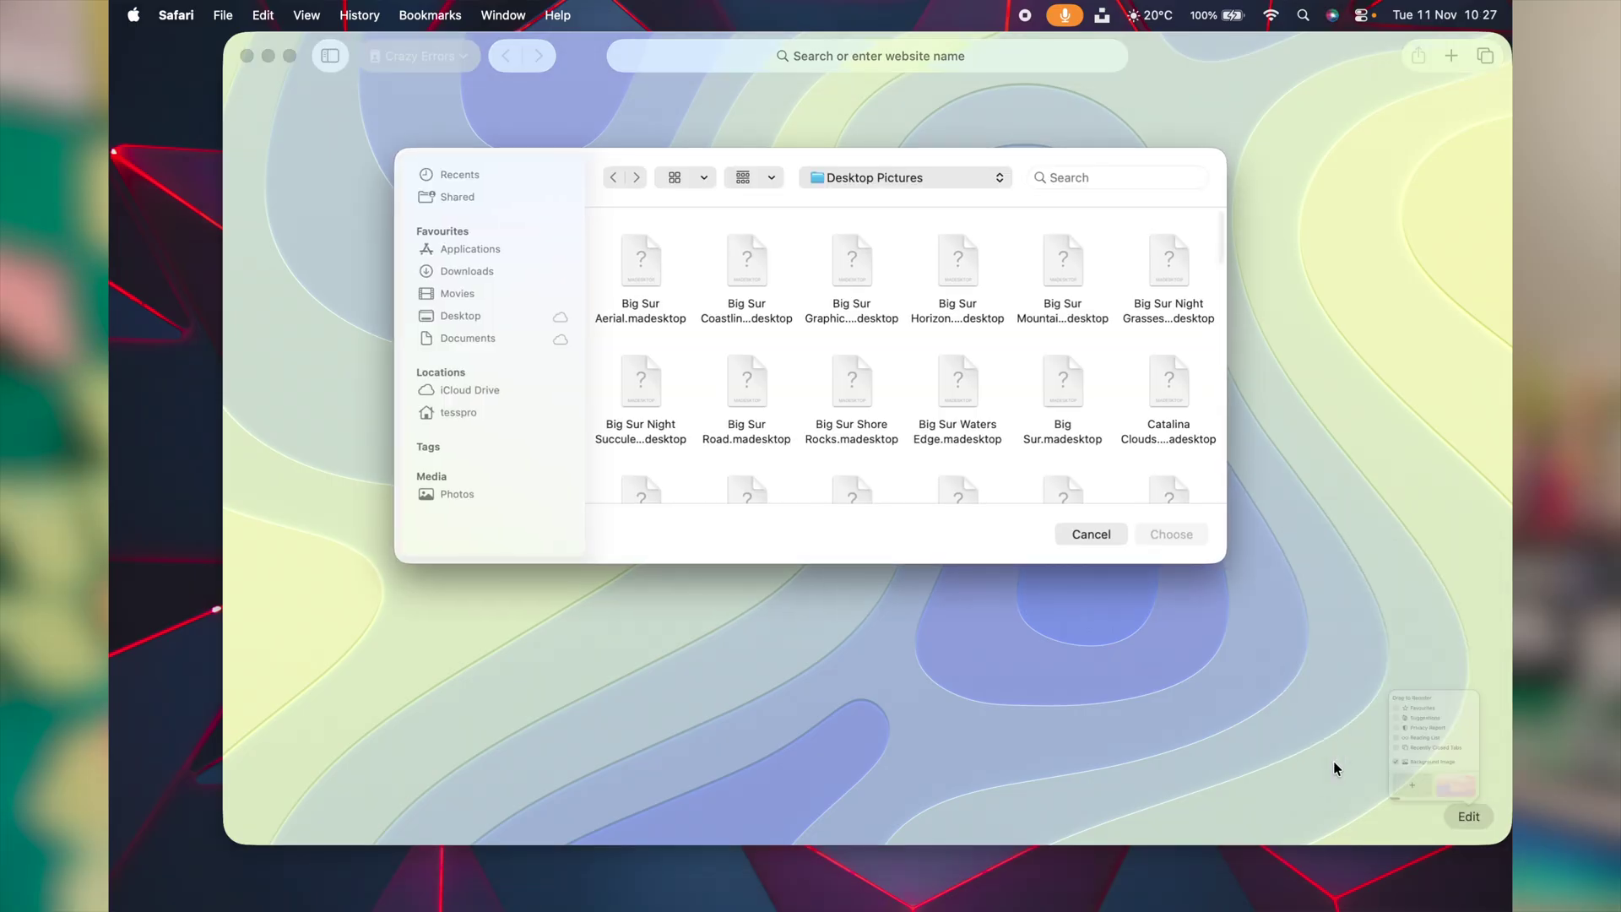
left_click(852, 260)
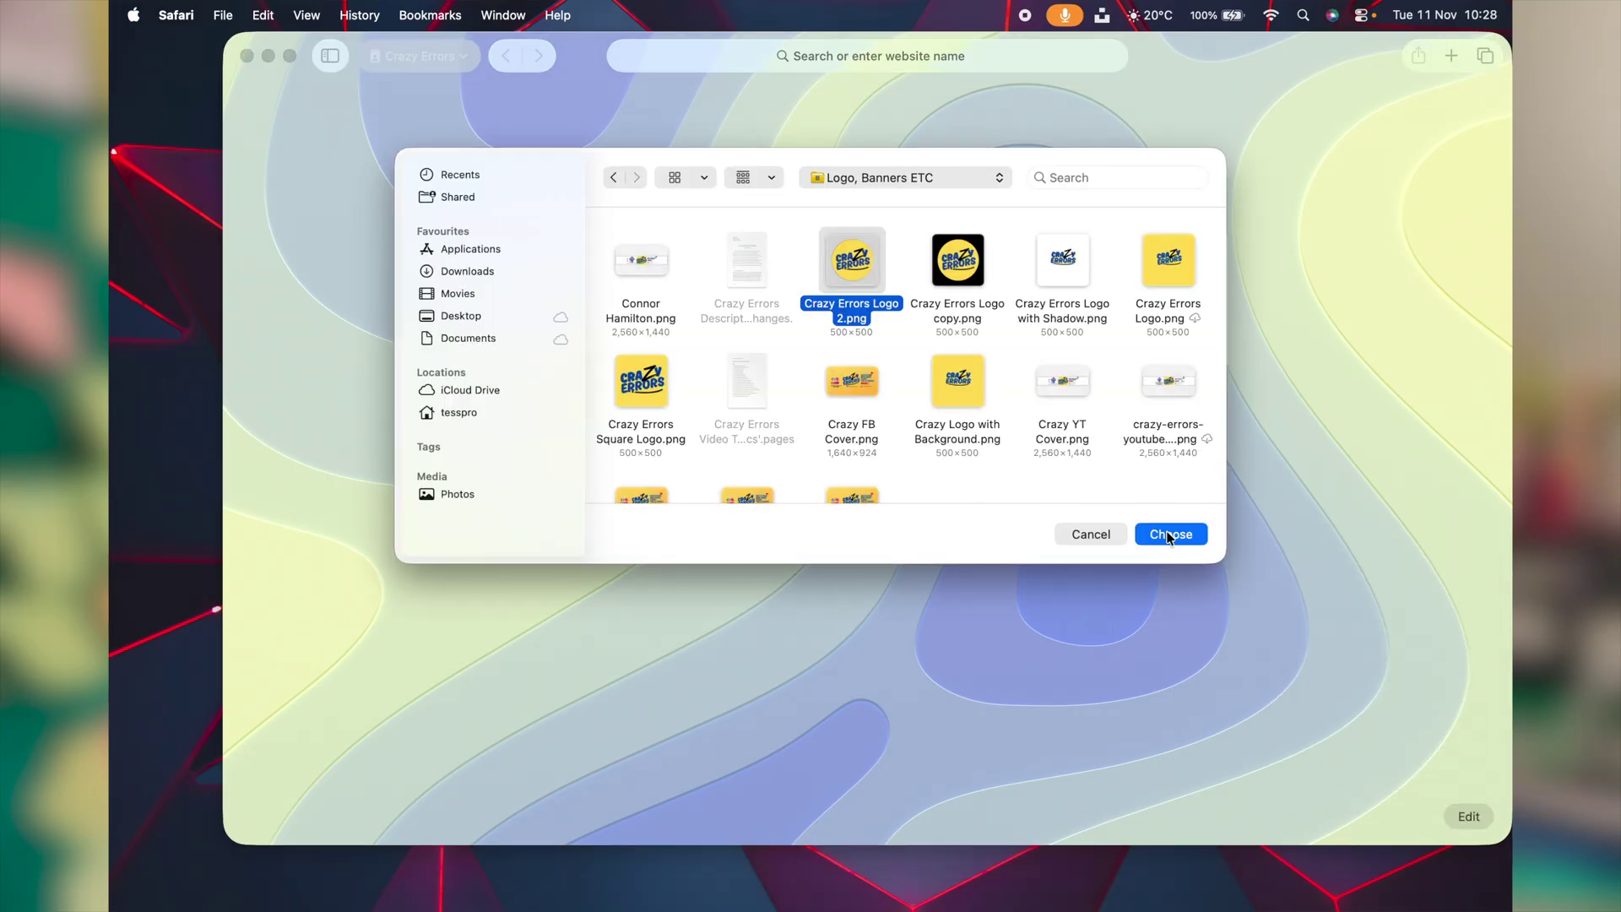
left_click(1170, 534)
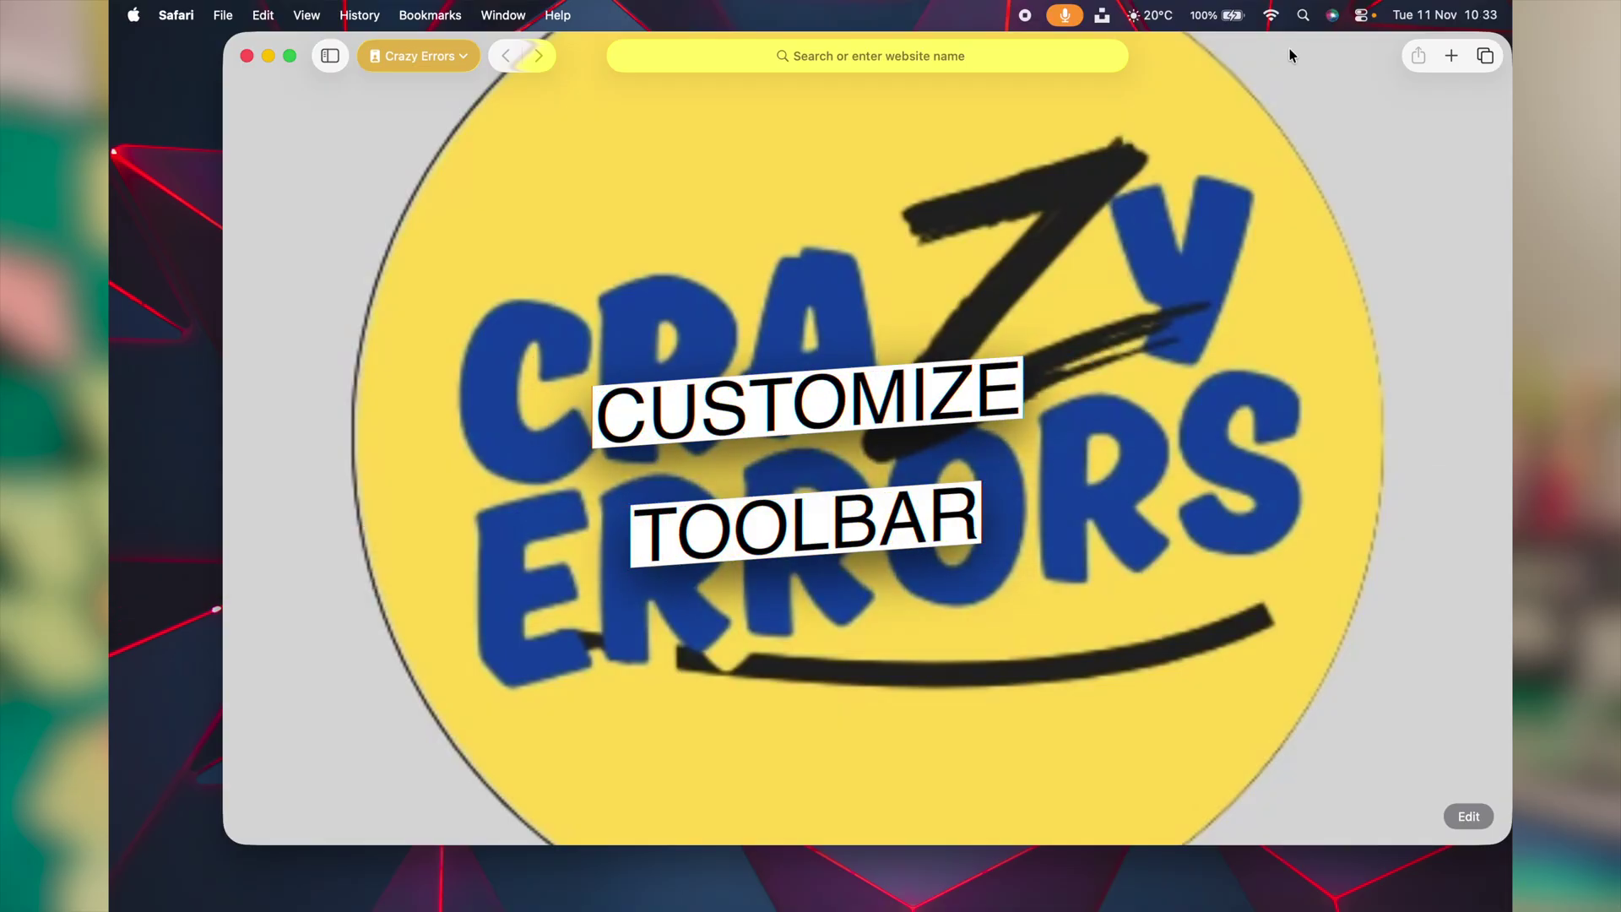
Via Customise Toolbar, drag Website Settings, Print, iCloud Tabs and Bookmarks into the toolbar.
right_click(1290, 54)
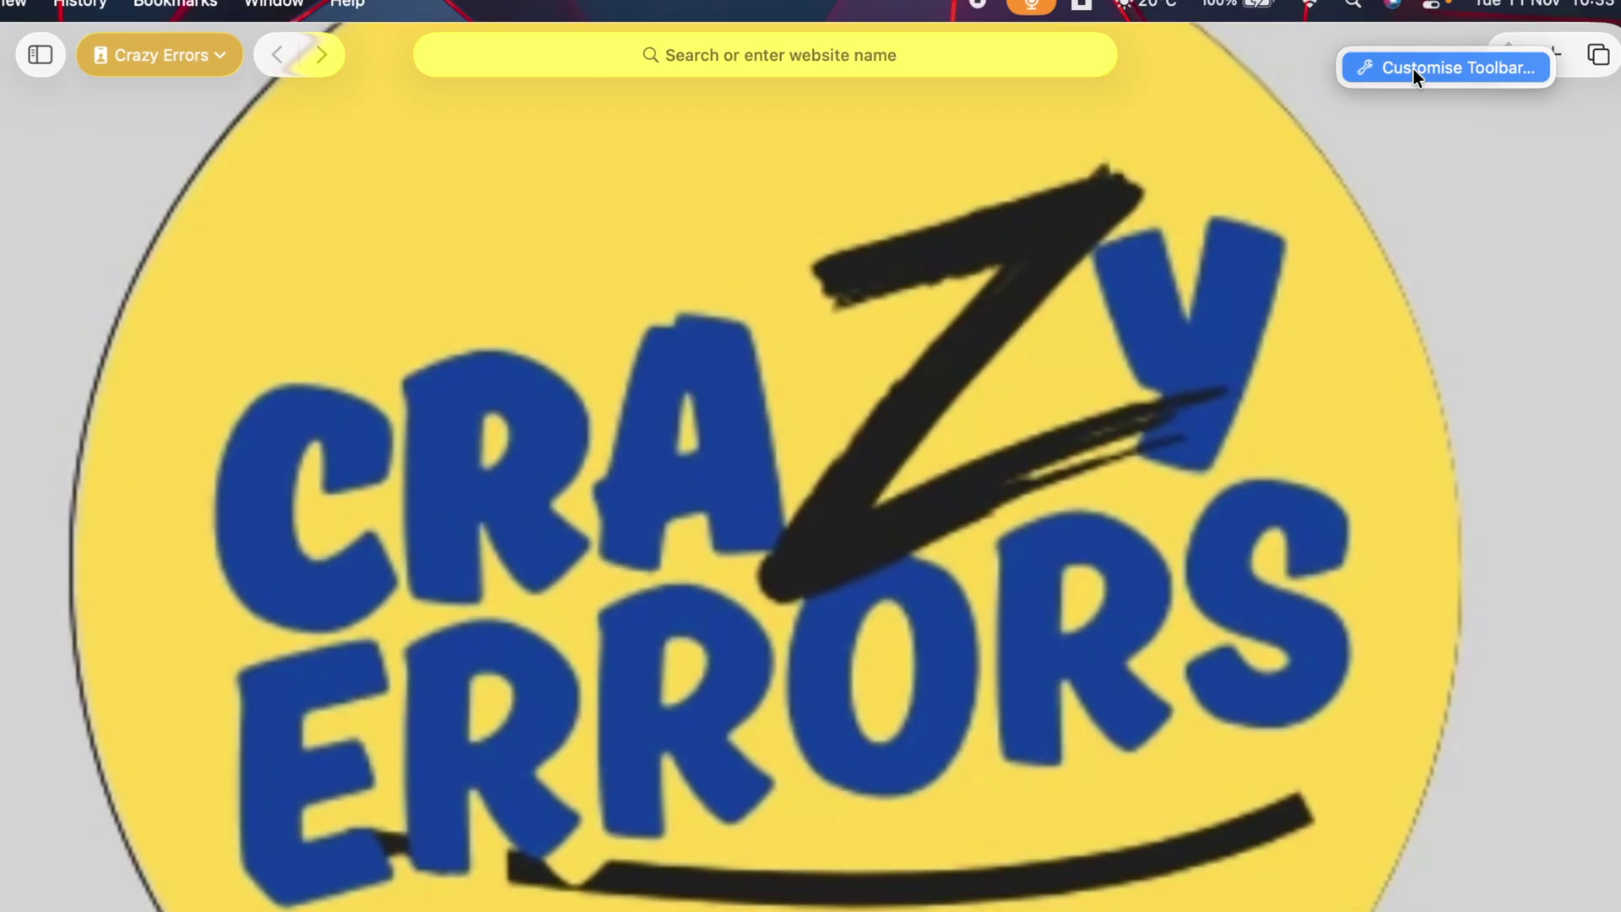
left_click(1372, 65)
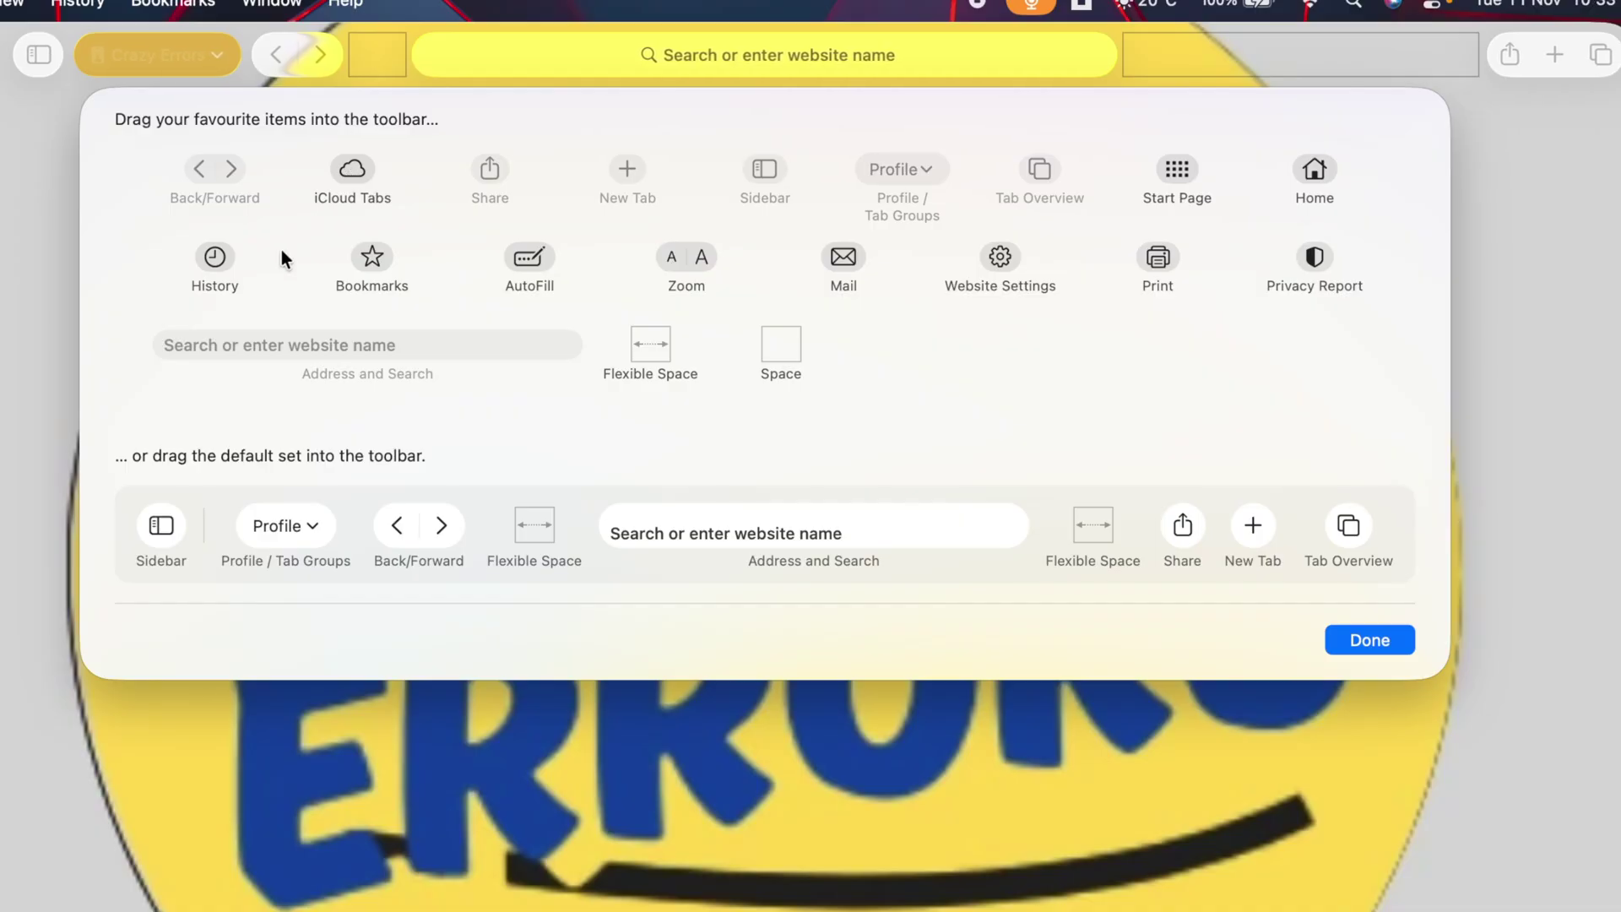
left_click_drag(999, 257, 377, 55)
left_click_drag(1159, 258, 1163, 66)
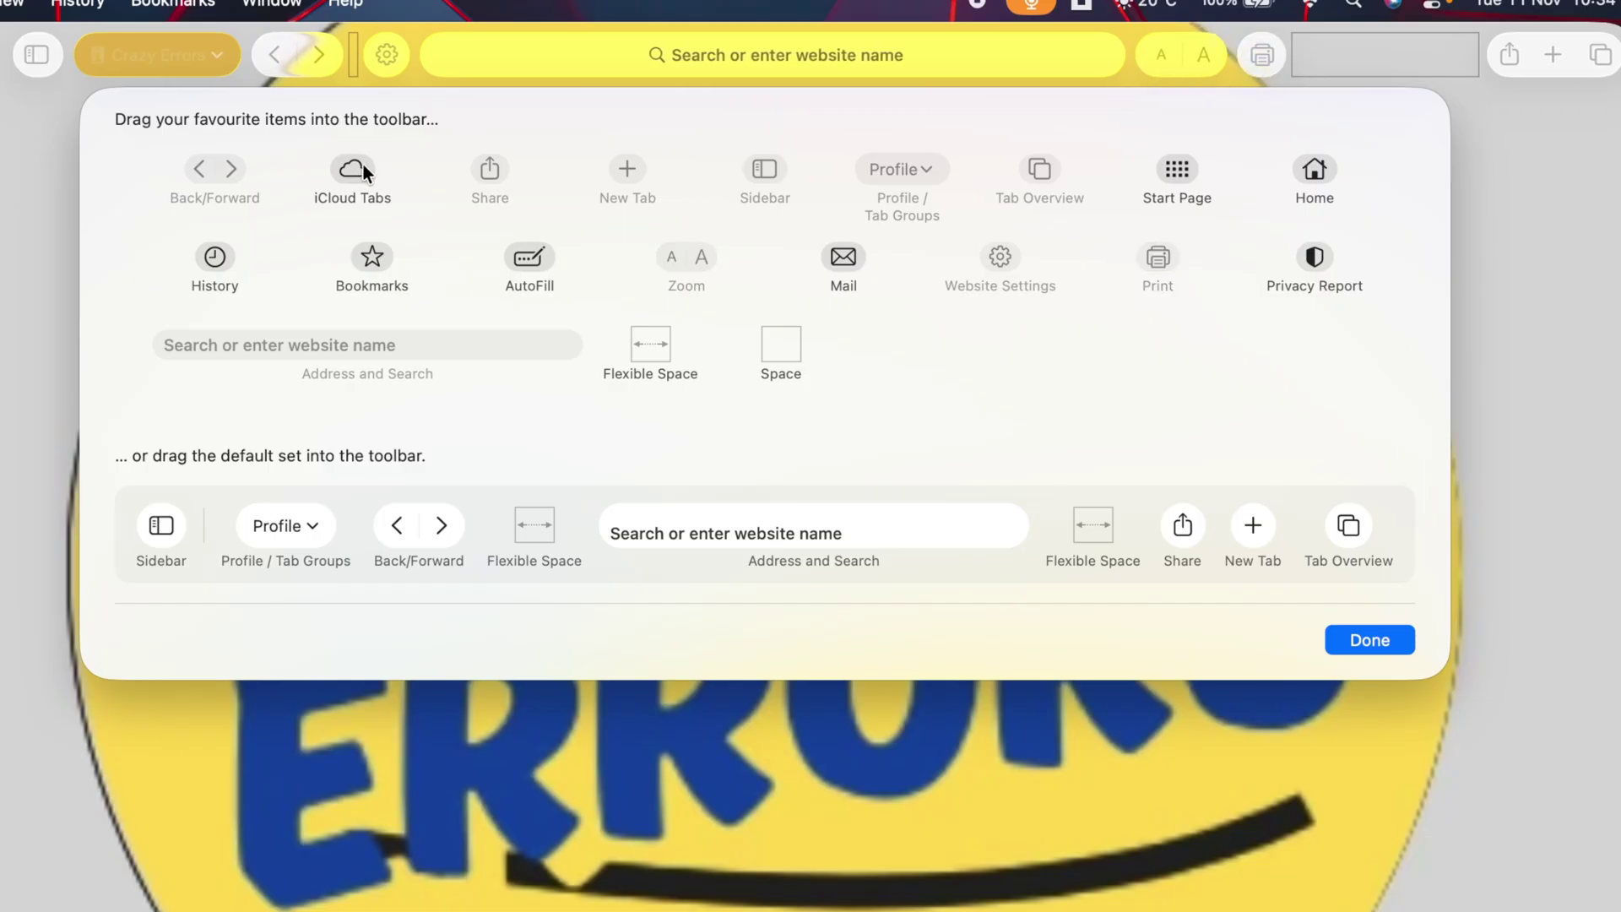
left_click_drag(365, 169, 420, 61)
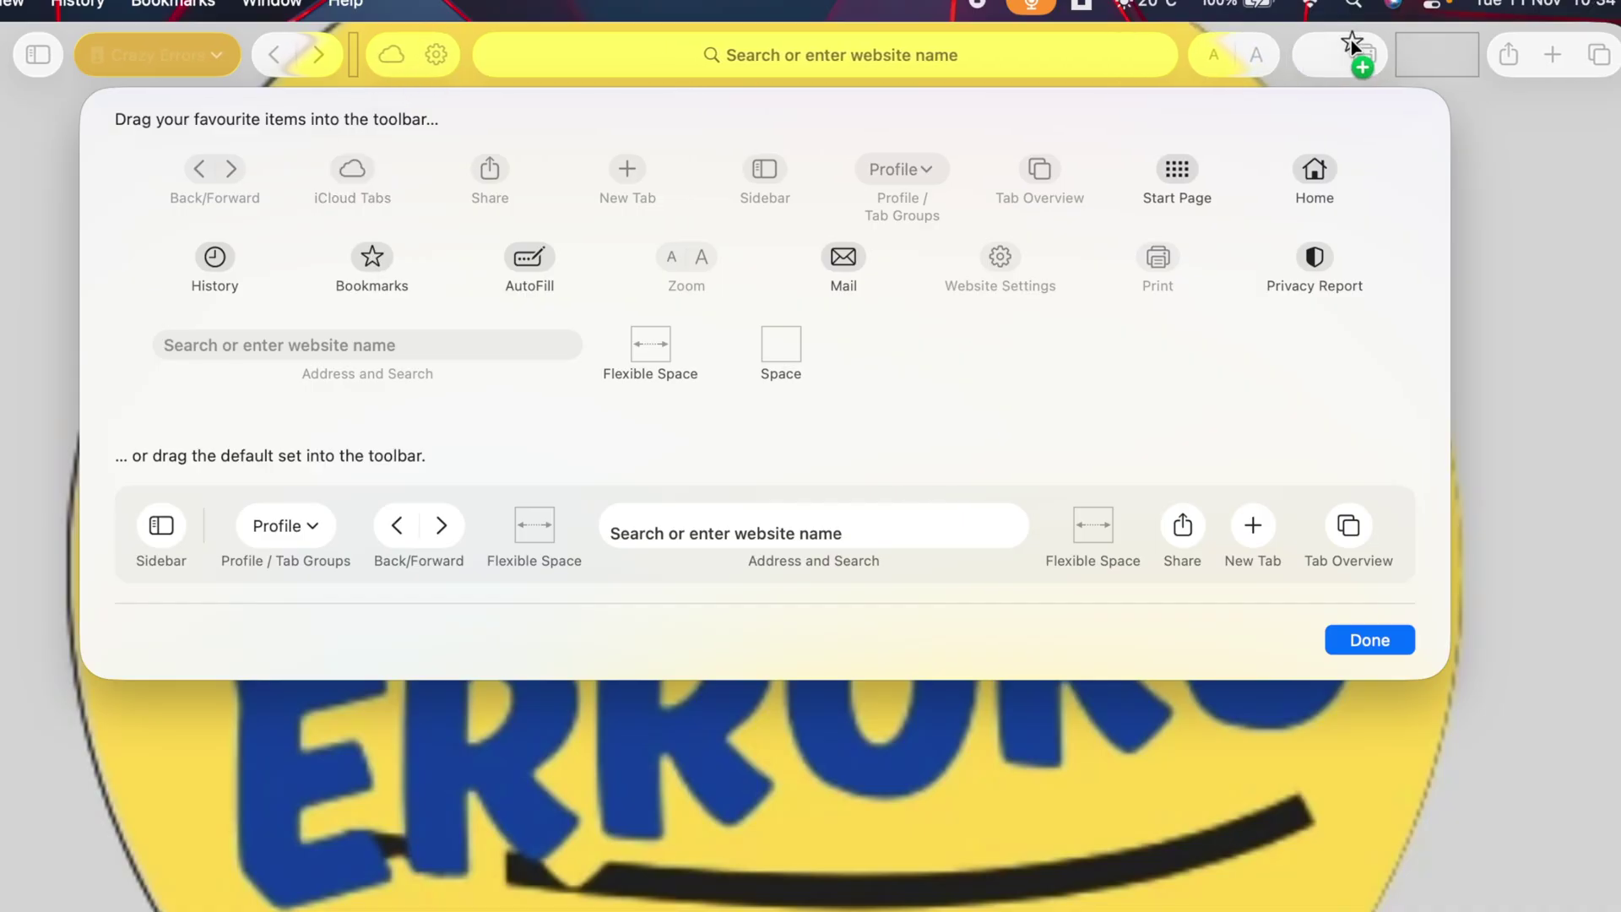
left_click_drag(1371, 42, 1371, 44)
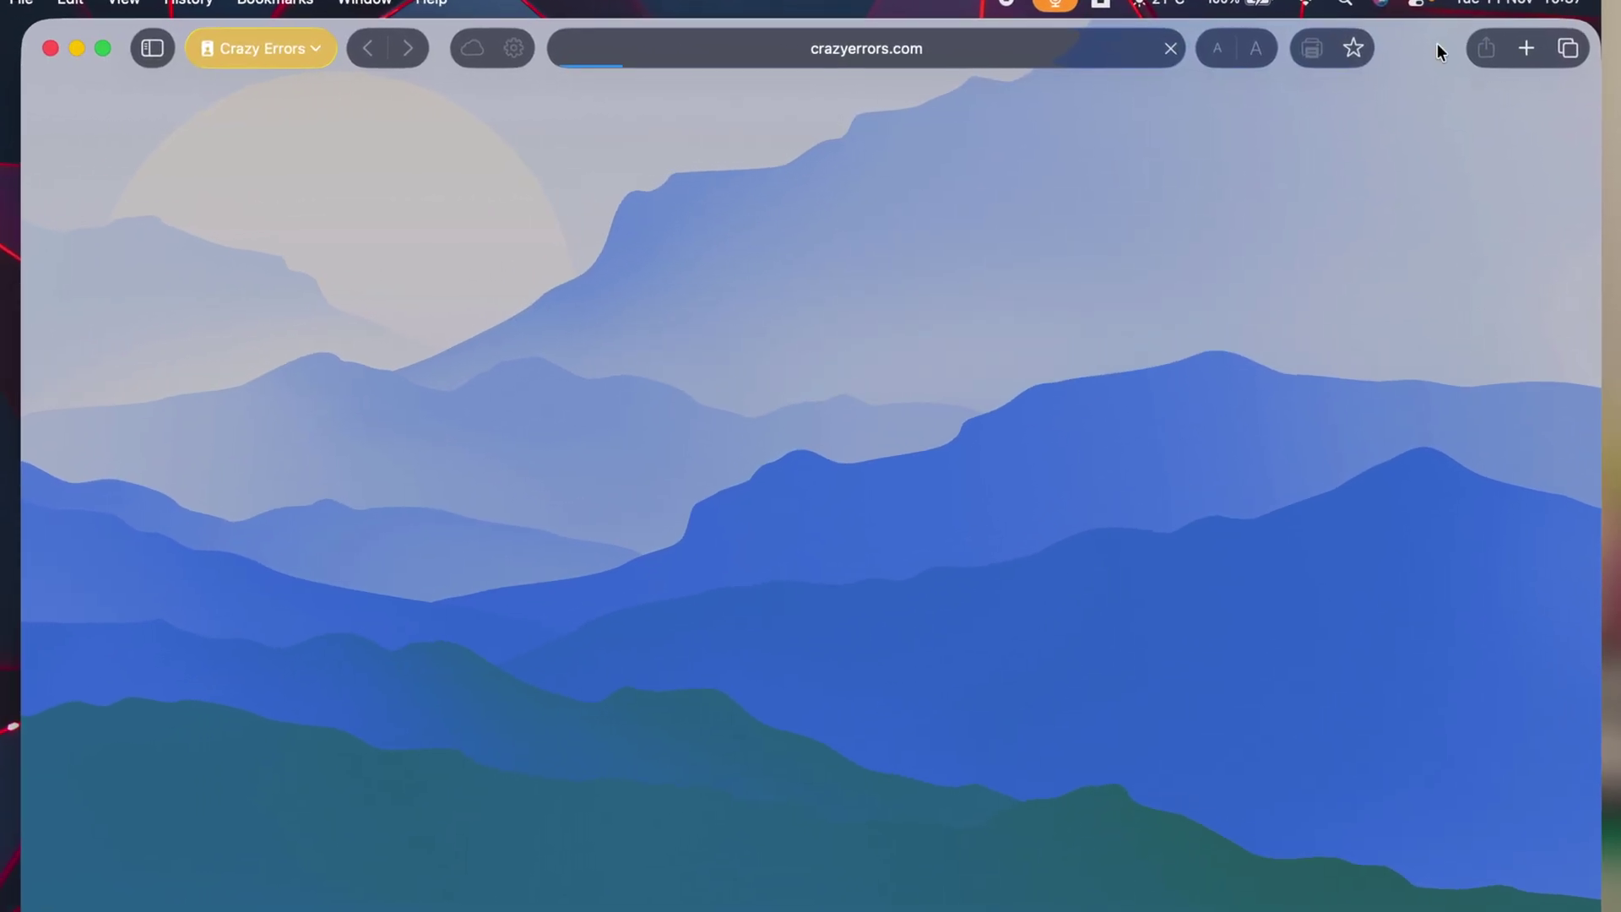
Open a Wikipedia tab and place it in a new tab group named 'Business'.
left_click(1533, 49)
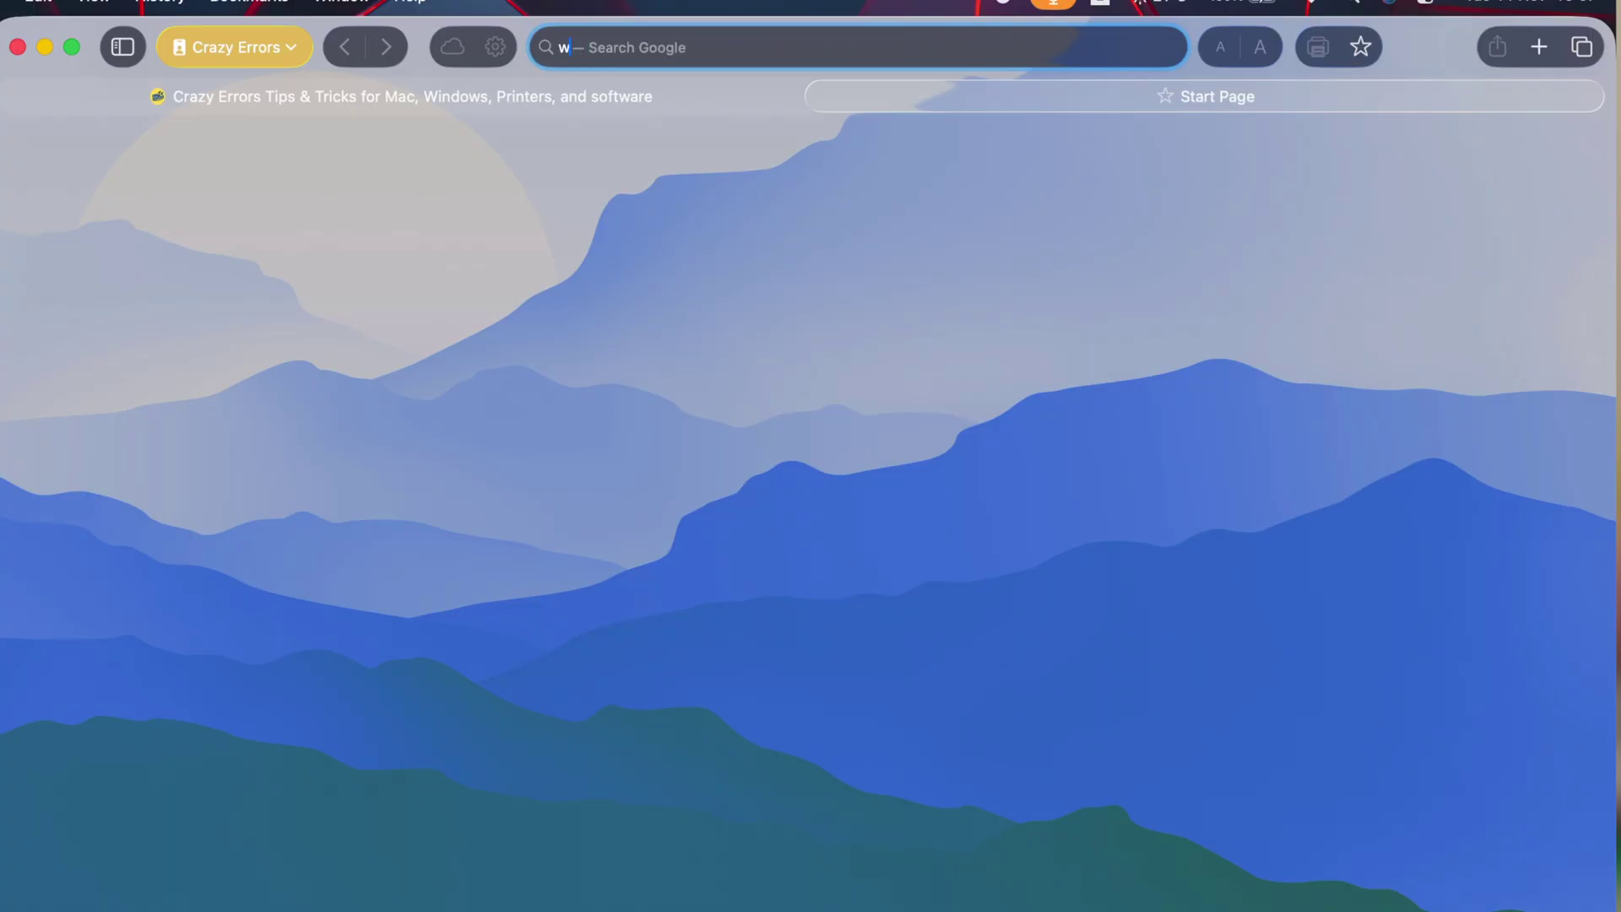
type("wiki")
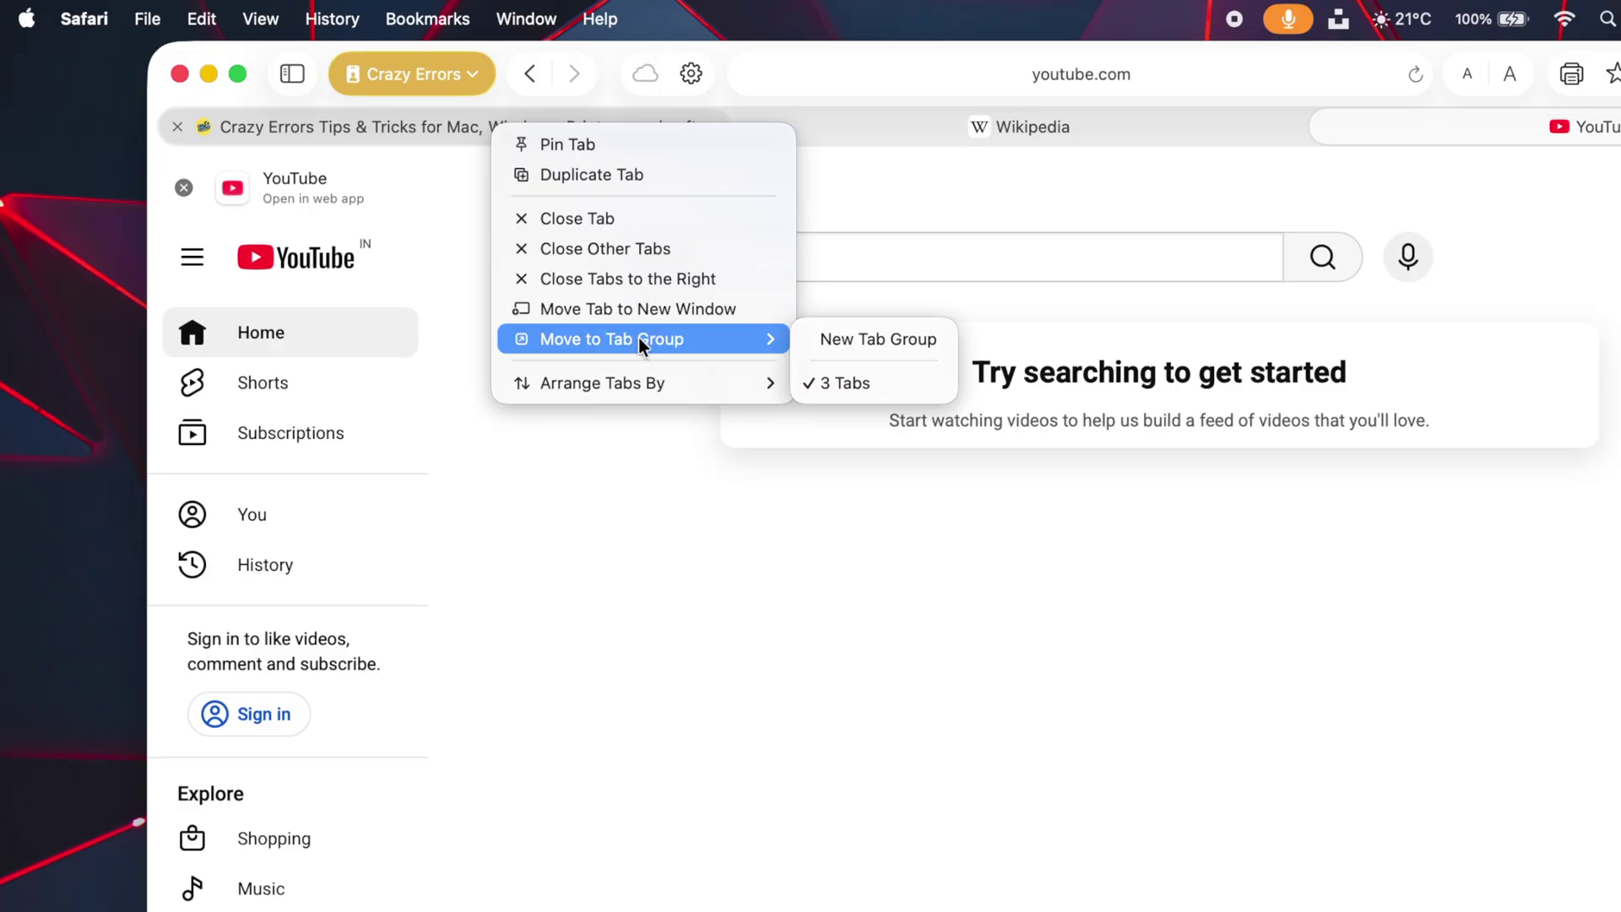
left_click(864, 341)
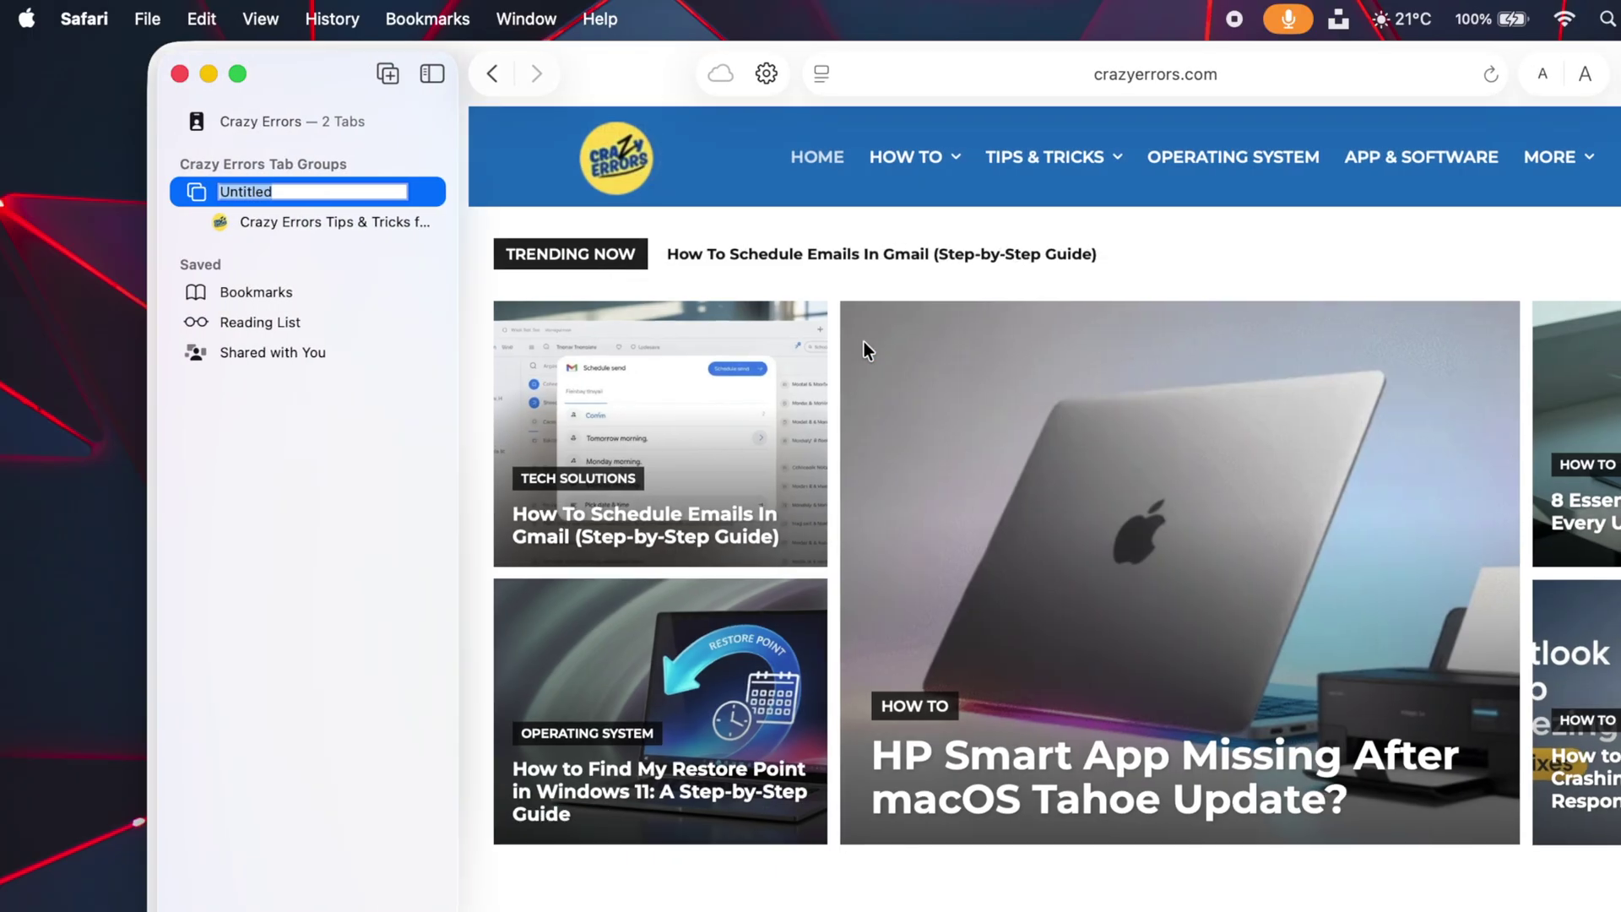
type("Business")
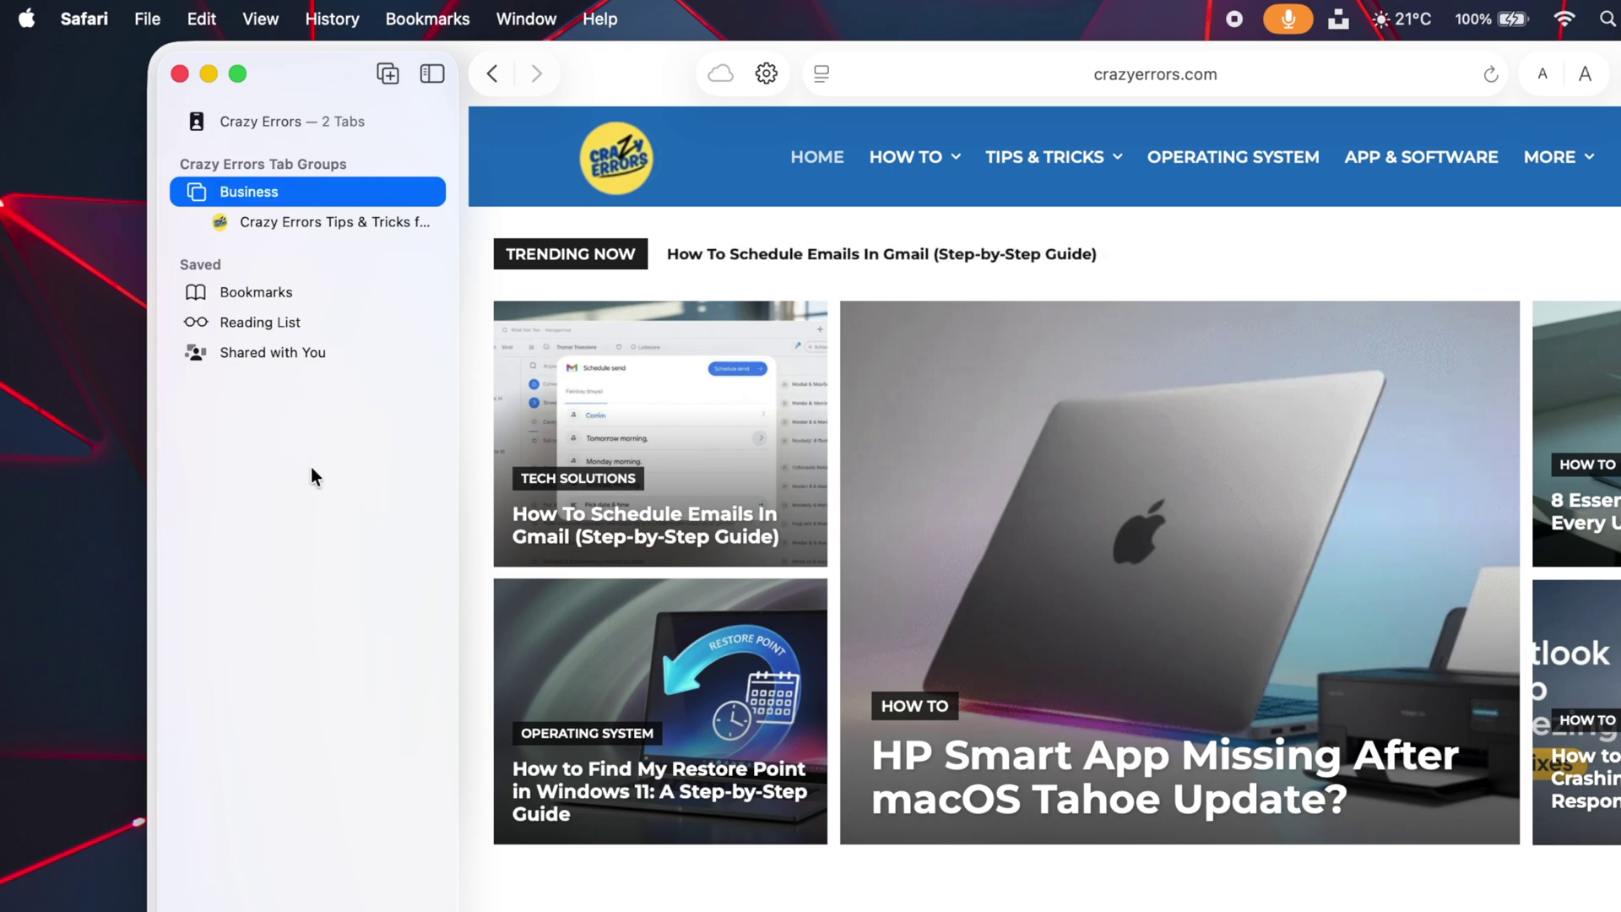
Bring up the YouTube tab and move the Wikipedia tab into the Business group.
left_click(282, 122)
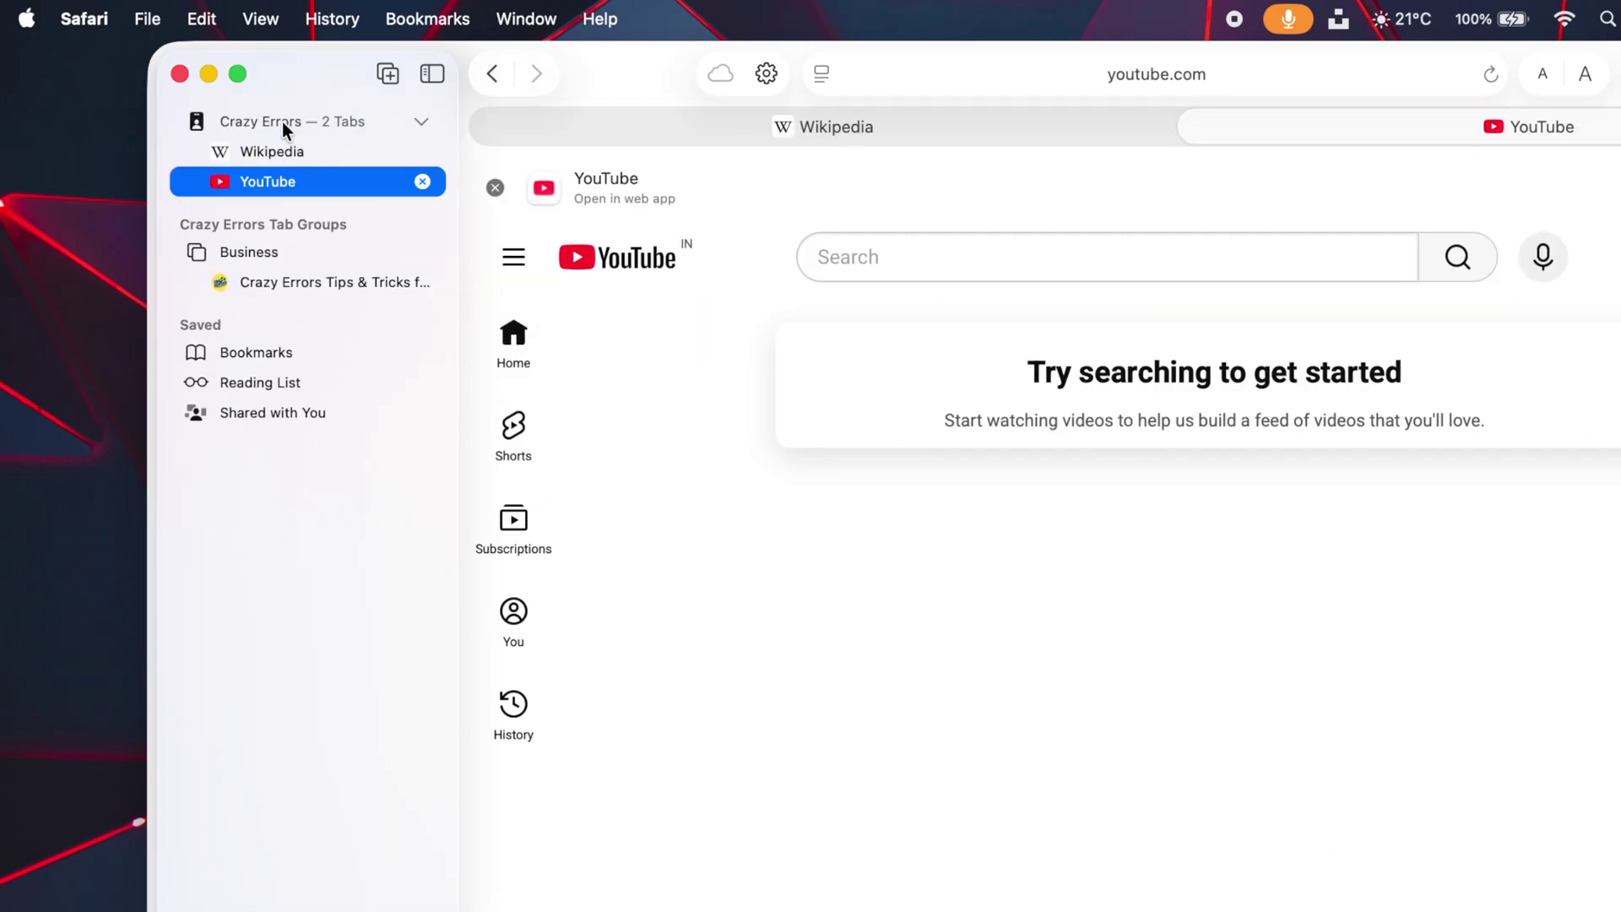
left_click(836, 131)
left_click(1360, 123)
right_click(927, 125)
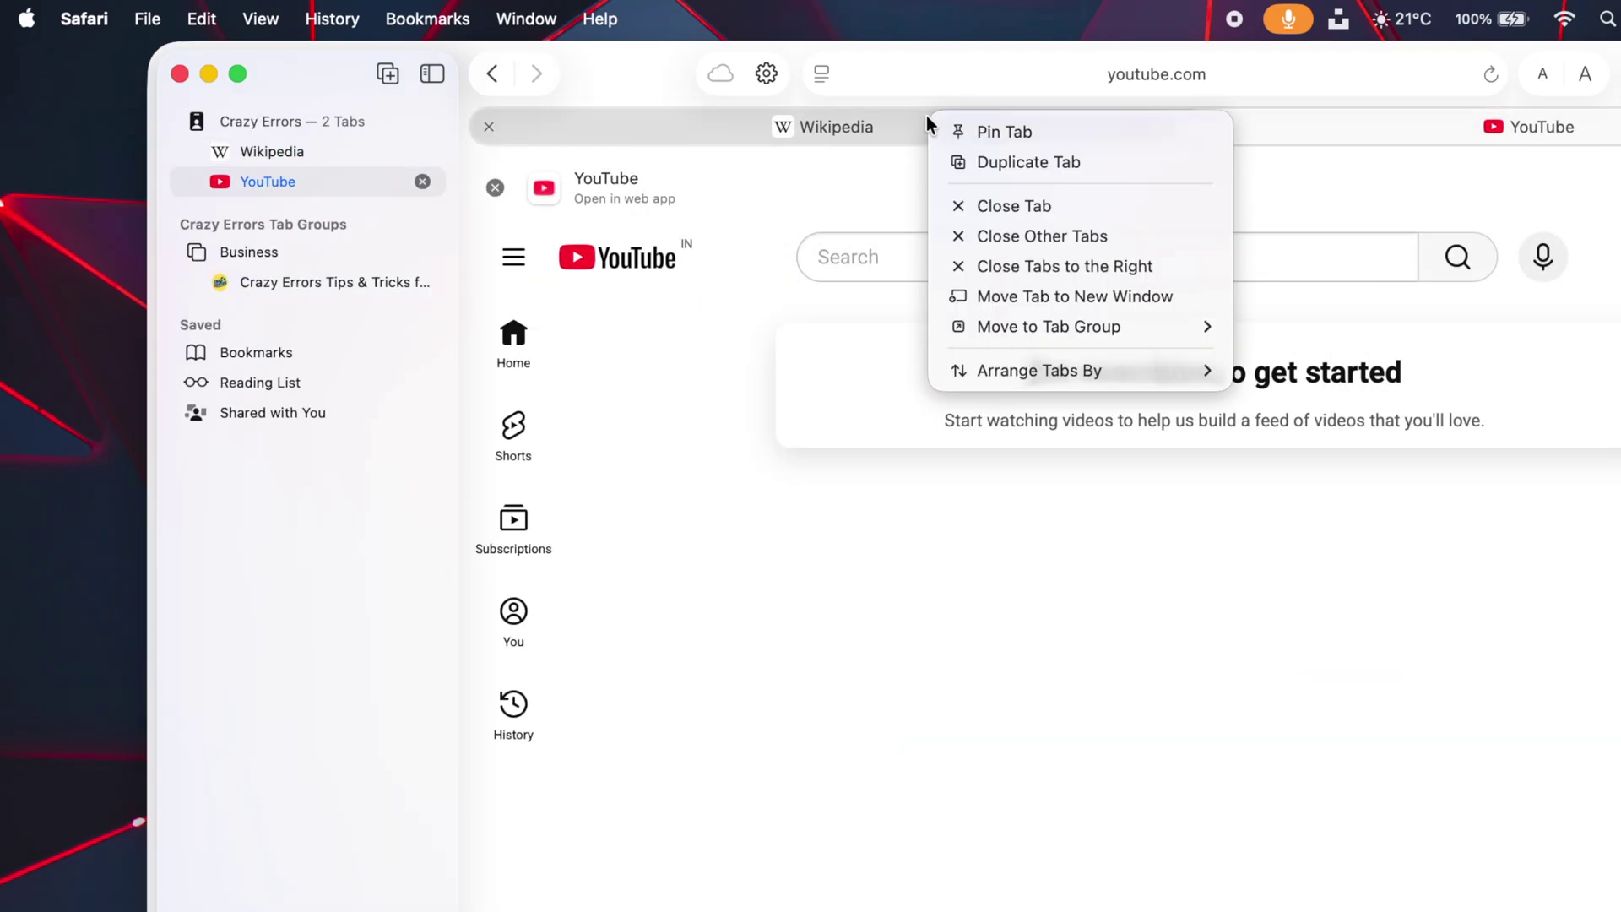
mouse_move(1047, 336)
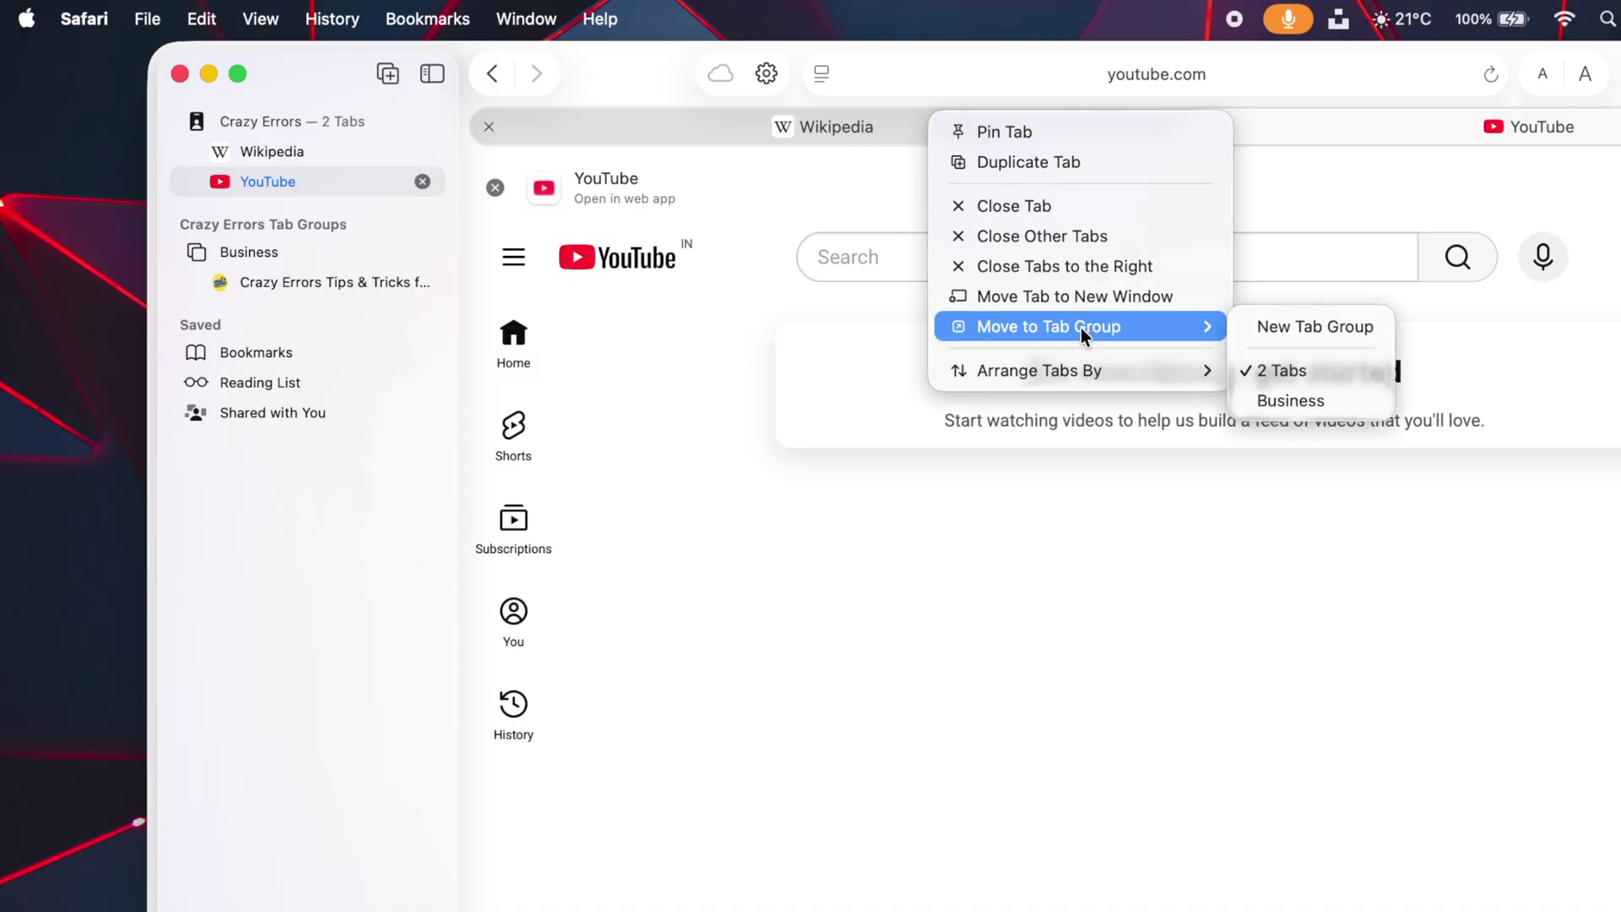
left_click(1305, 404)
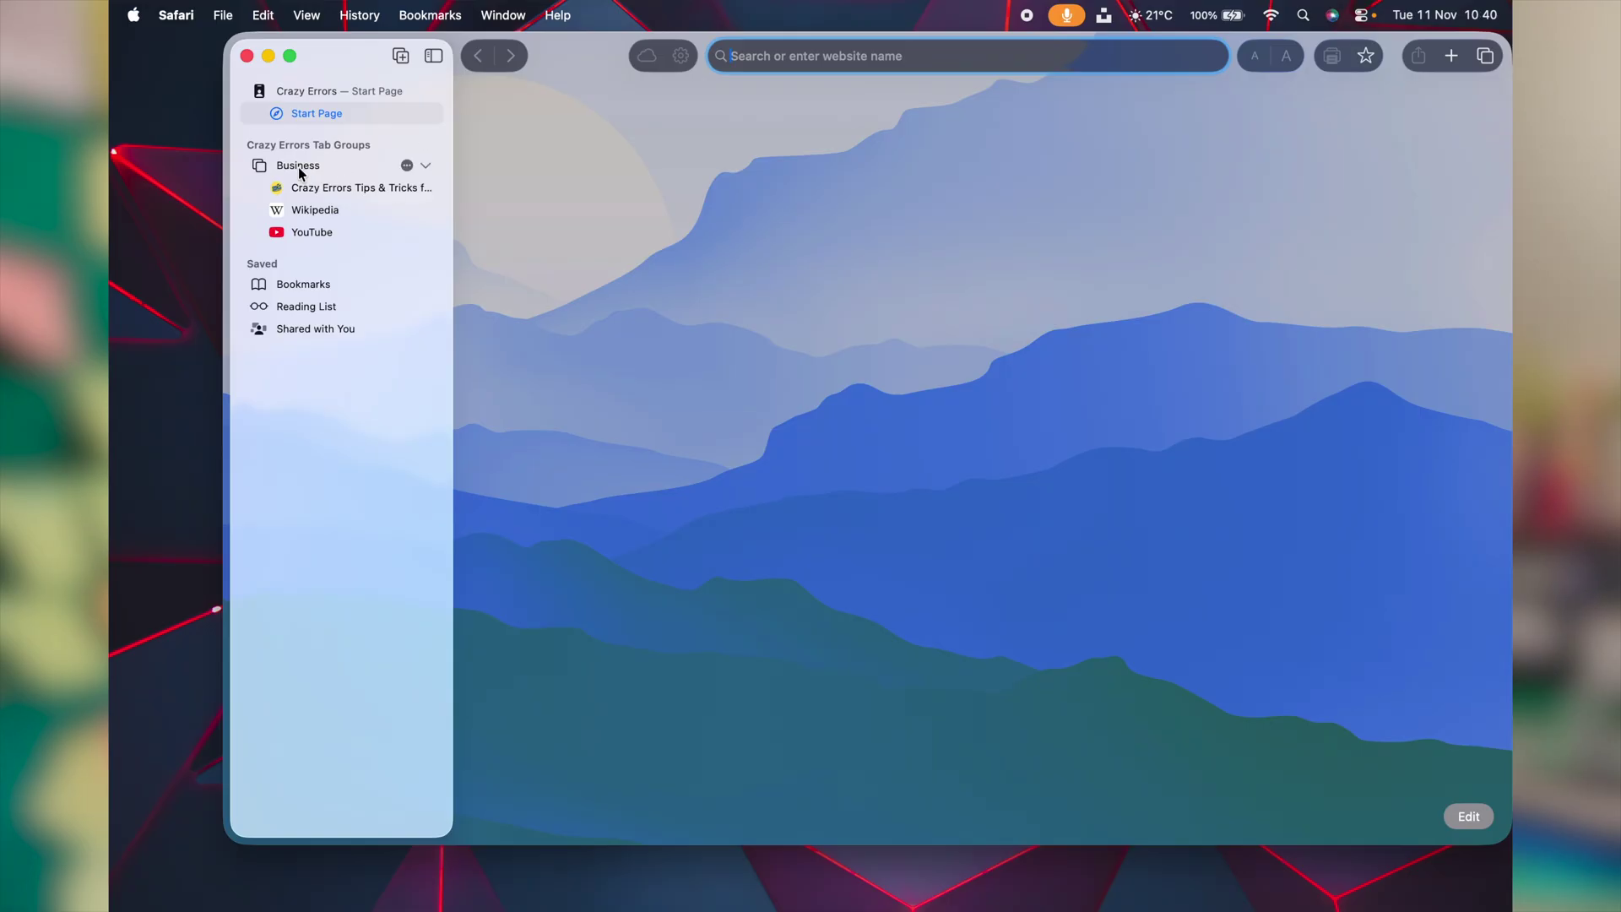
Pin the Crazy Errors tab and the next tab in the Business group's sidebar list.
left_click(297, 166)
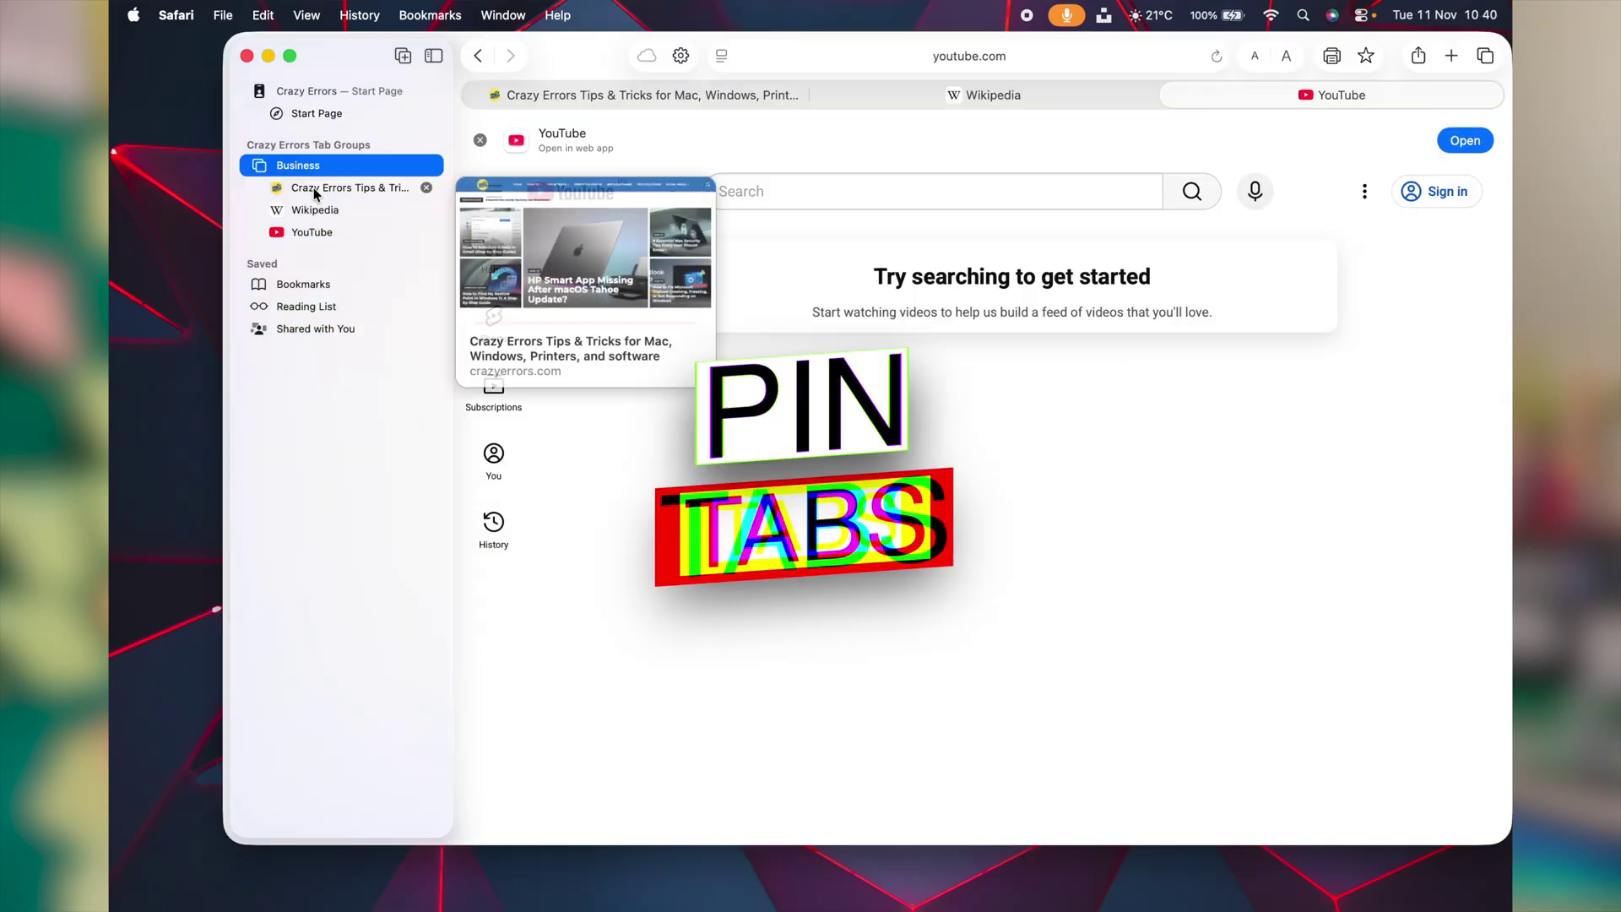
right_click(330, 193)
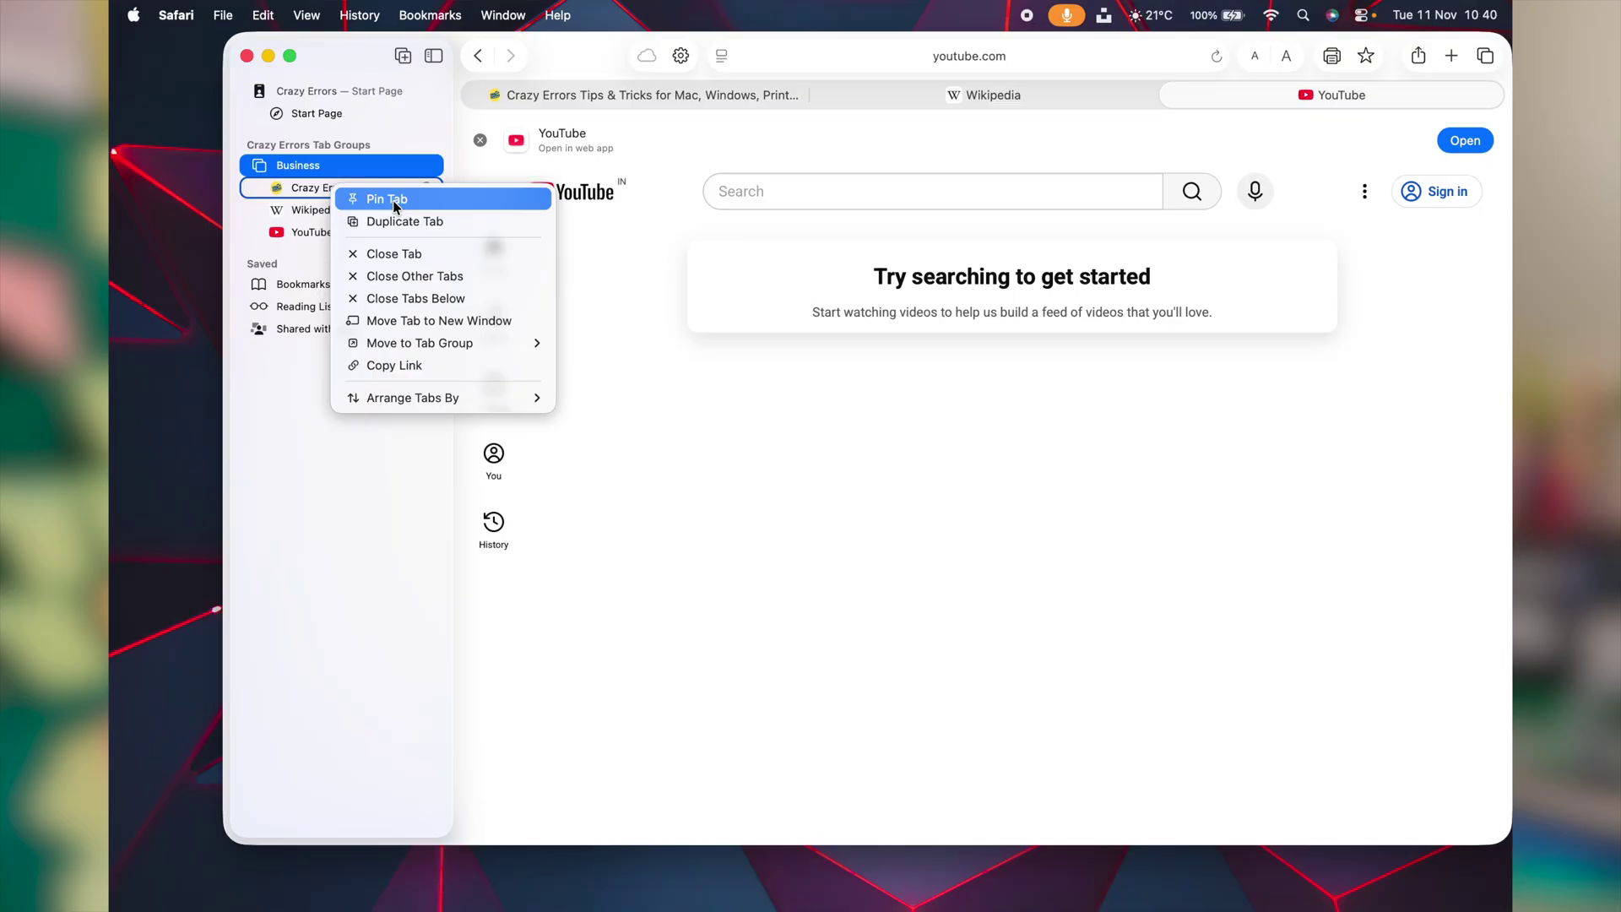
left_click(386, 199)
right_click(334, 209)
left_click(380, 221)
Quit Safari, relaunch it from the Dock, and reopen the Business tab group.
left_click(199, 11)
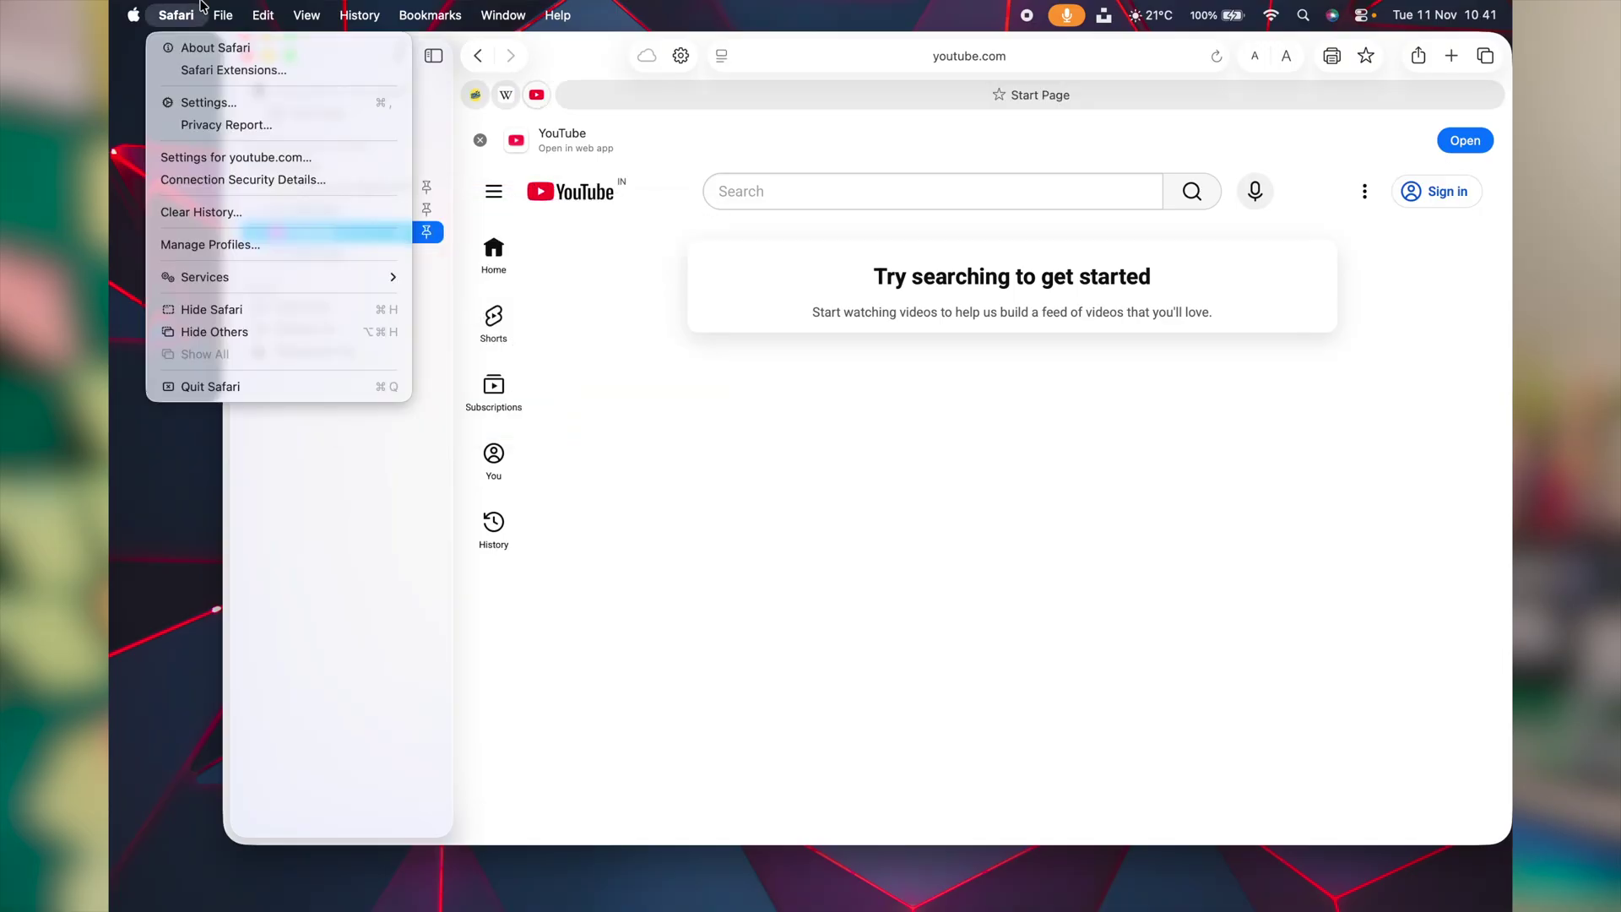
left_click(270, 393)
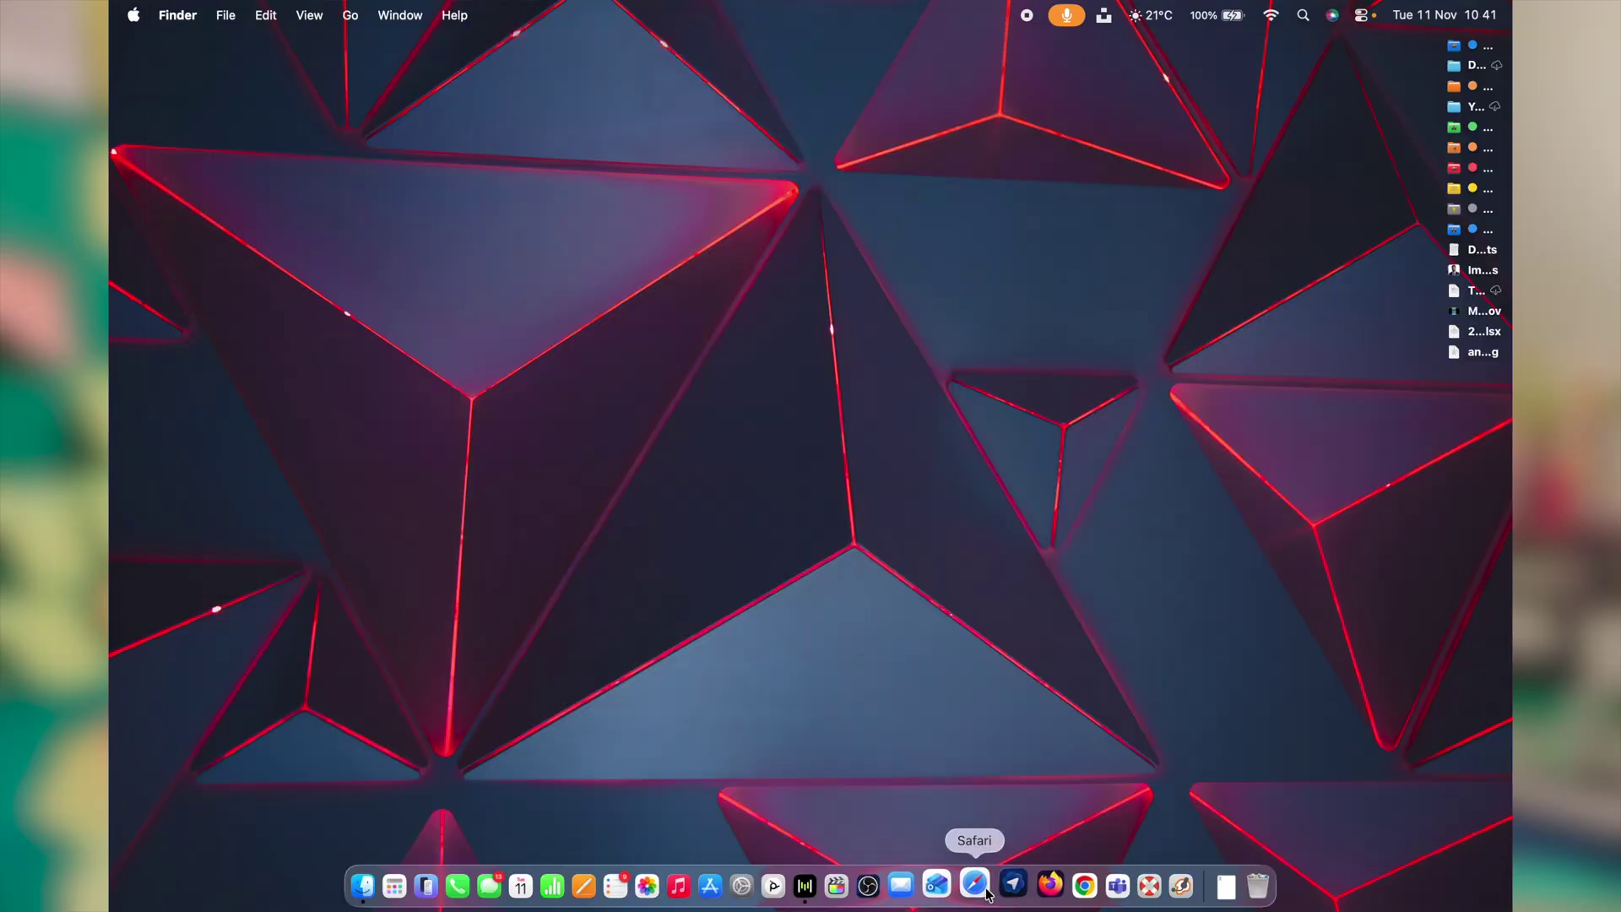
left_click(976, 881)
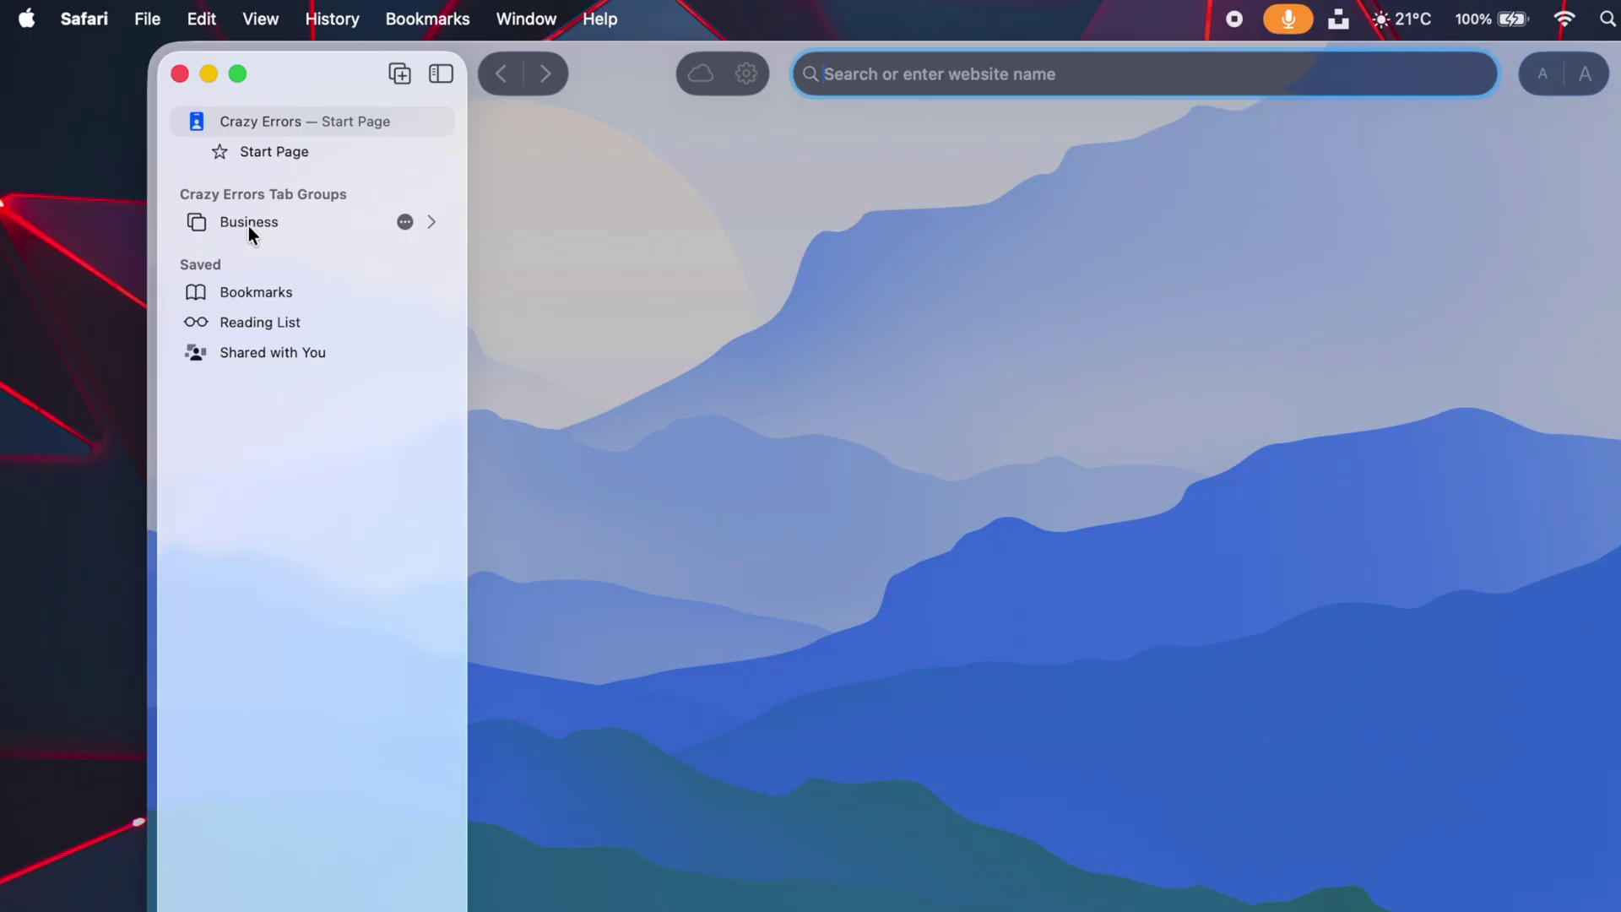
left_click(261, 219)
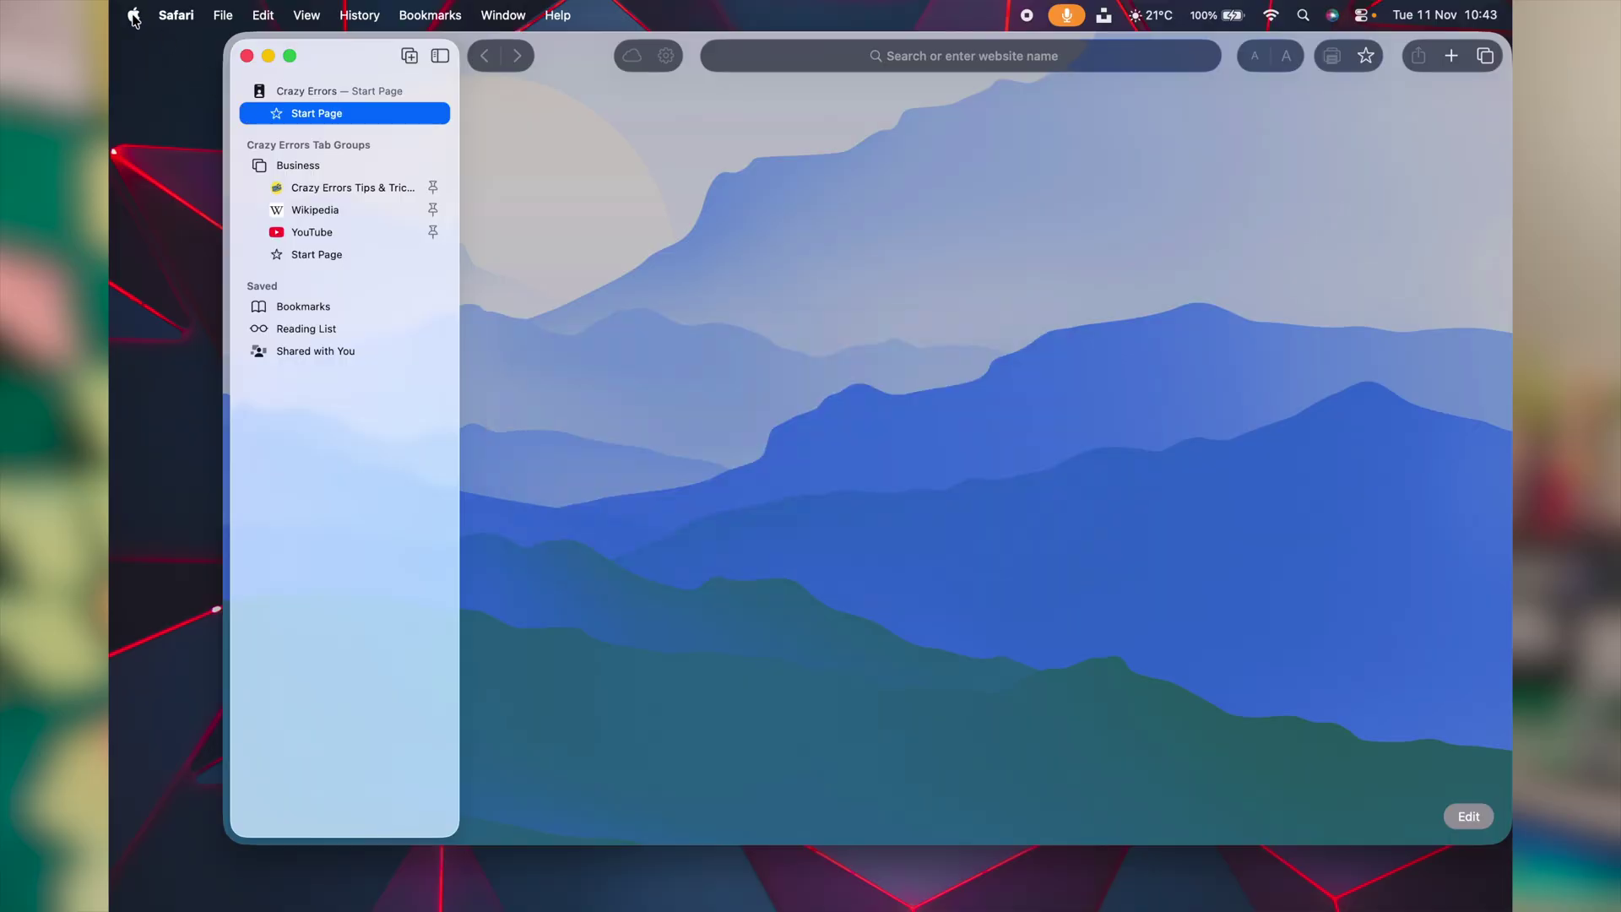
Open System Settings and go to the iCloud pane.
left_click(133, 16)
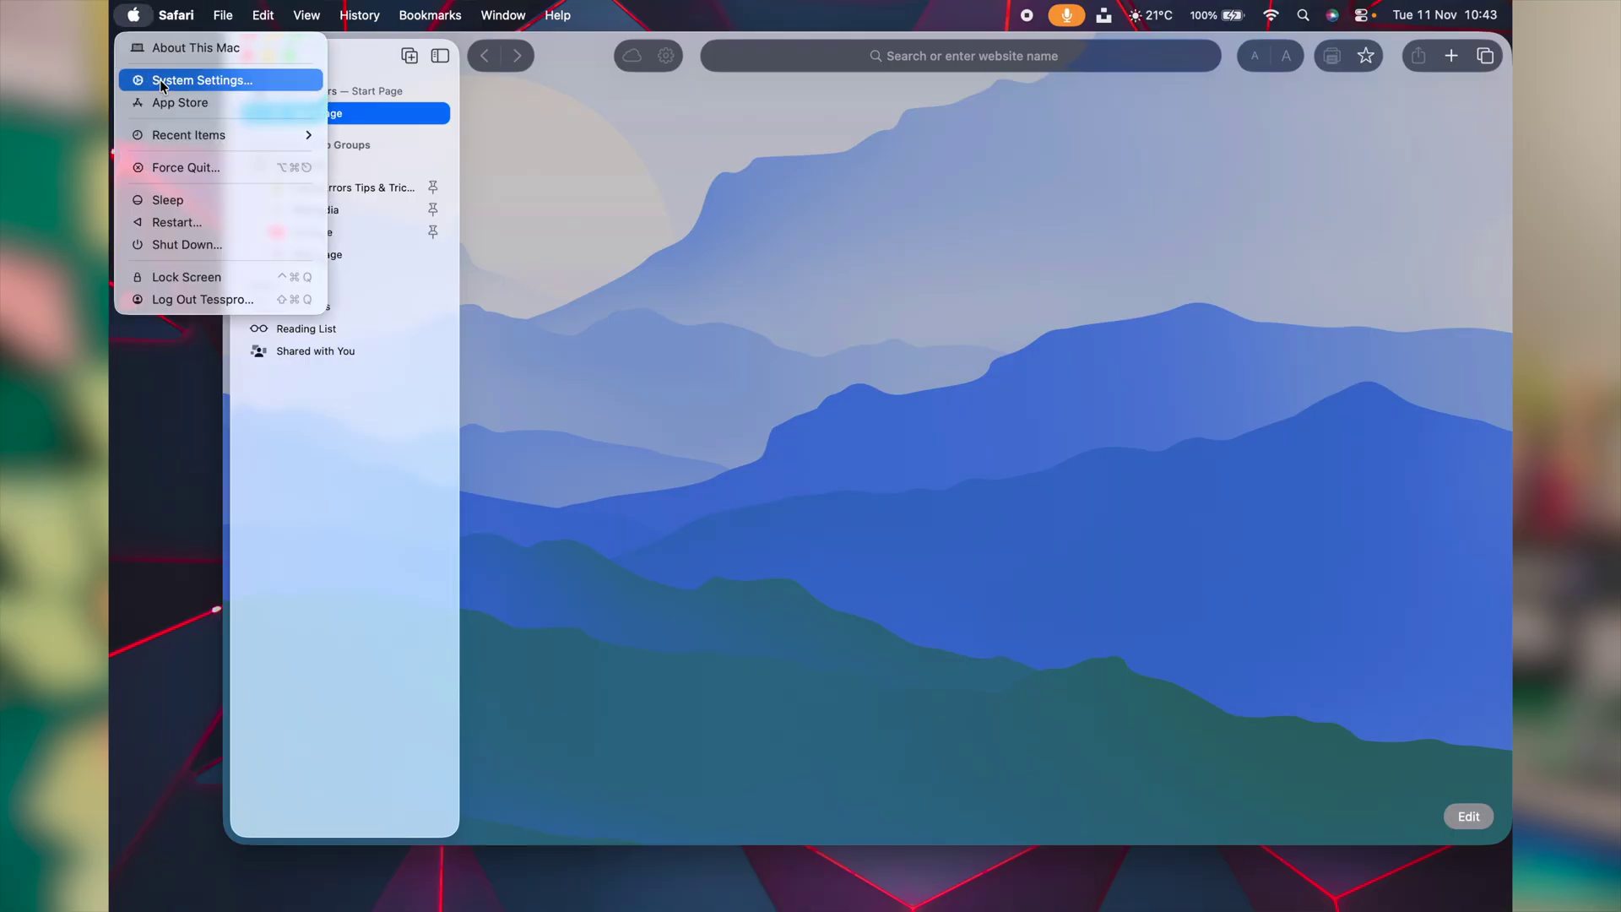
left_click(225, 82)
scroll(658, 525, "down", 5)
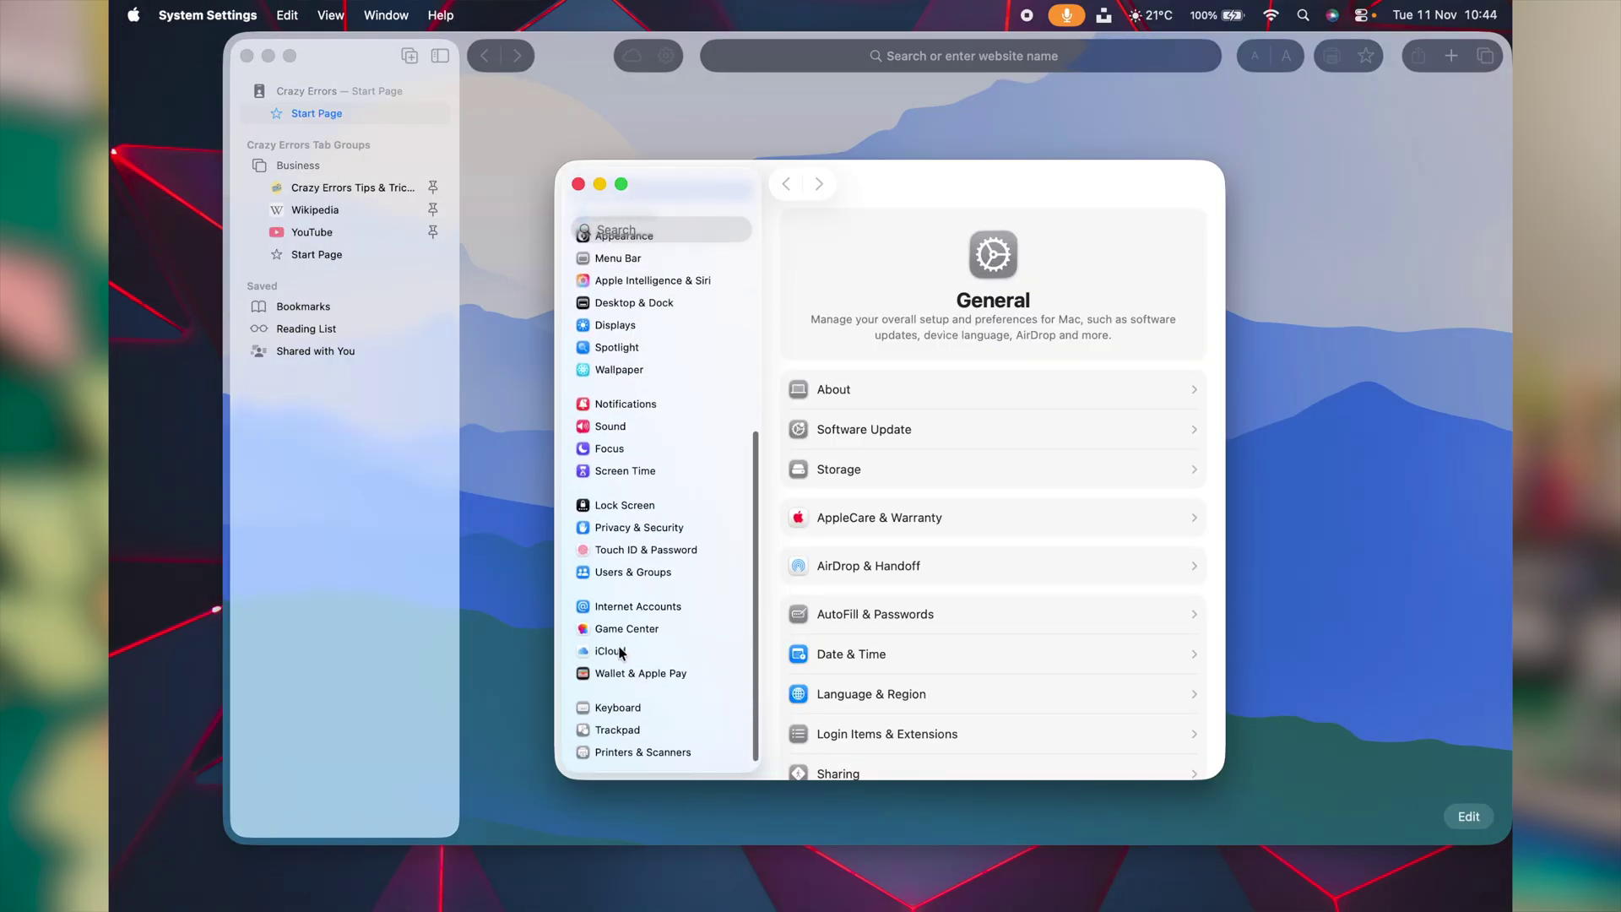
left_click(609, 651)
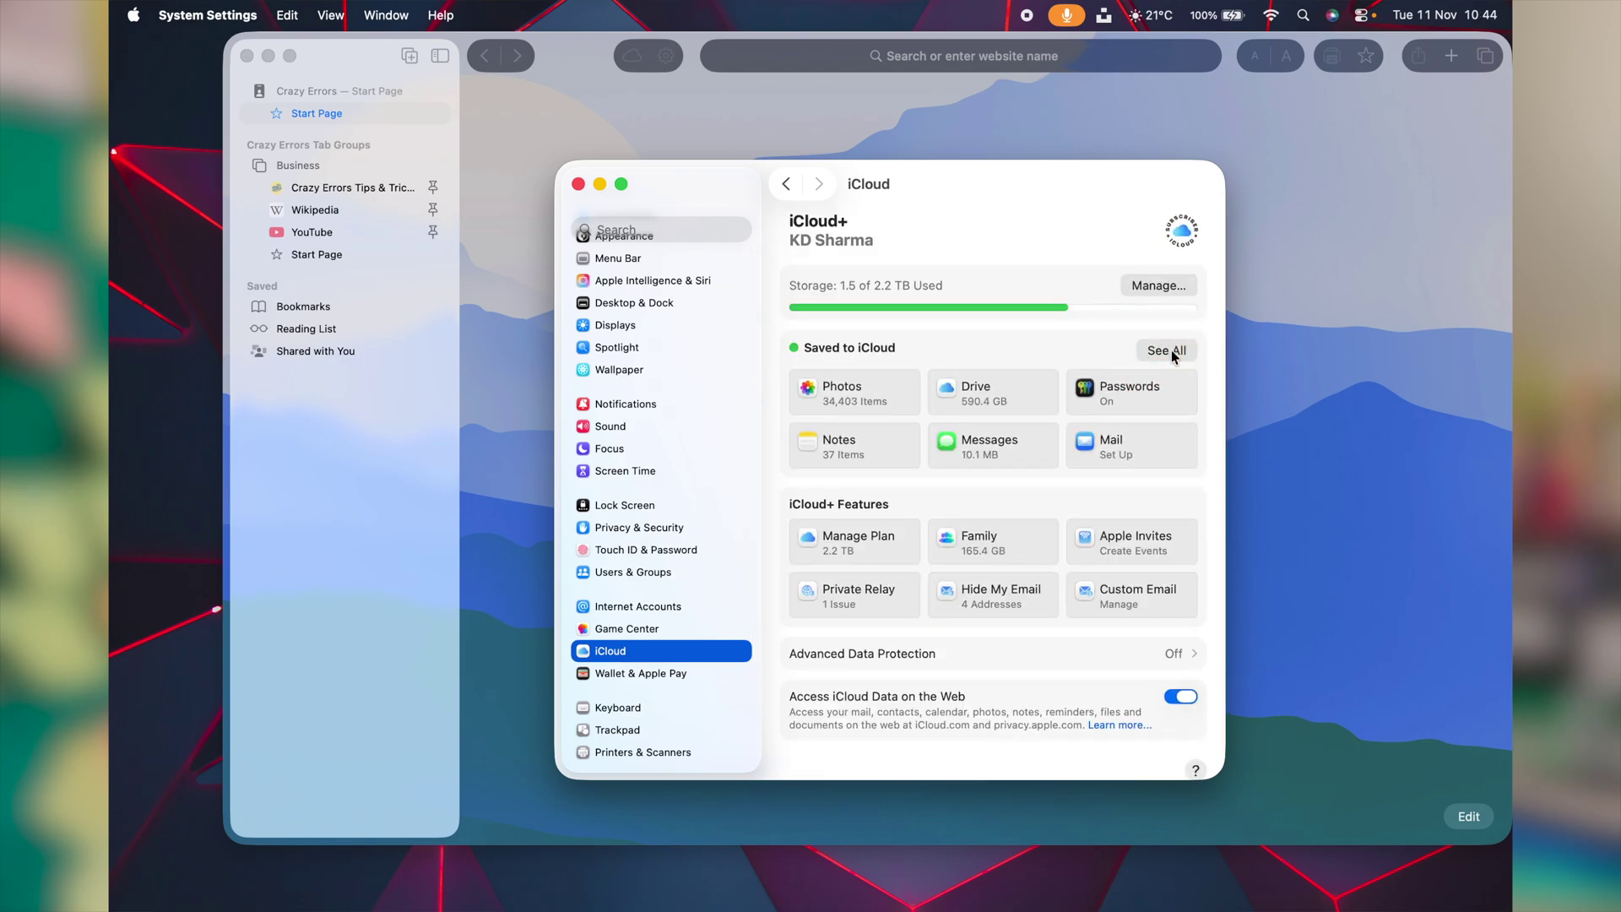
Turn on Safari in iCloud's app list and agree to merge bookmarks and Reading List.
left_click(1172, 351)
scroll(981, 553, "down", 3)
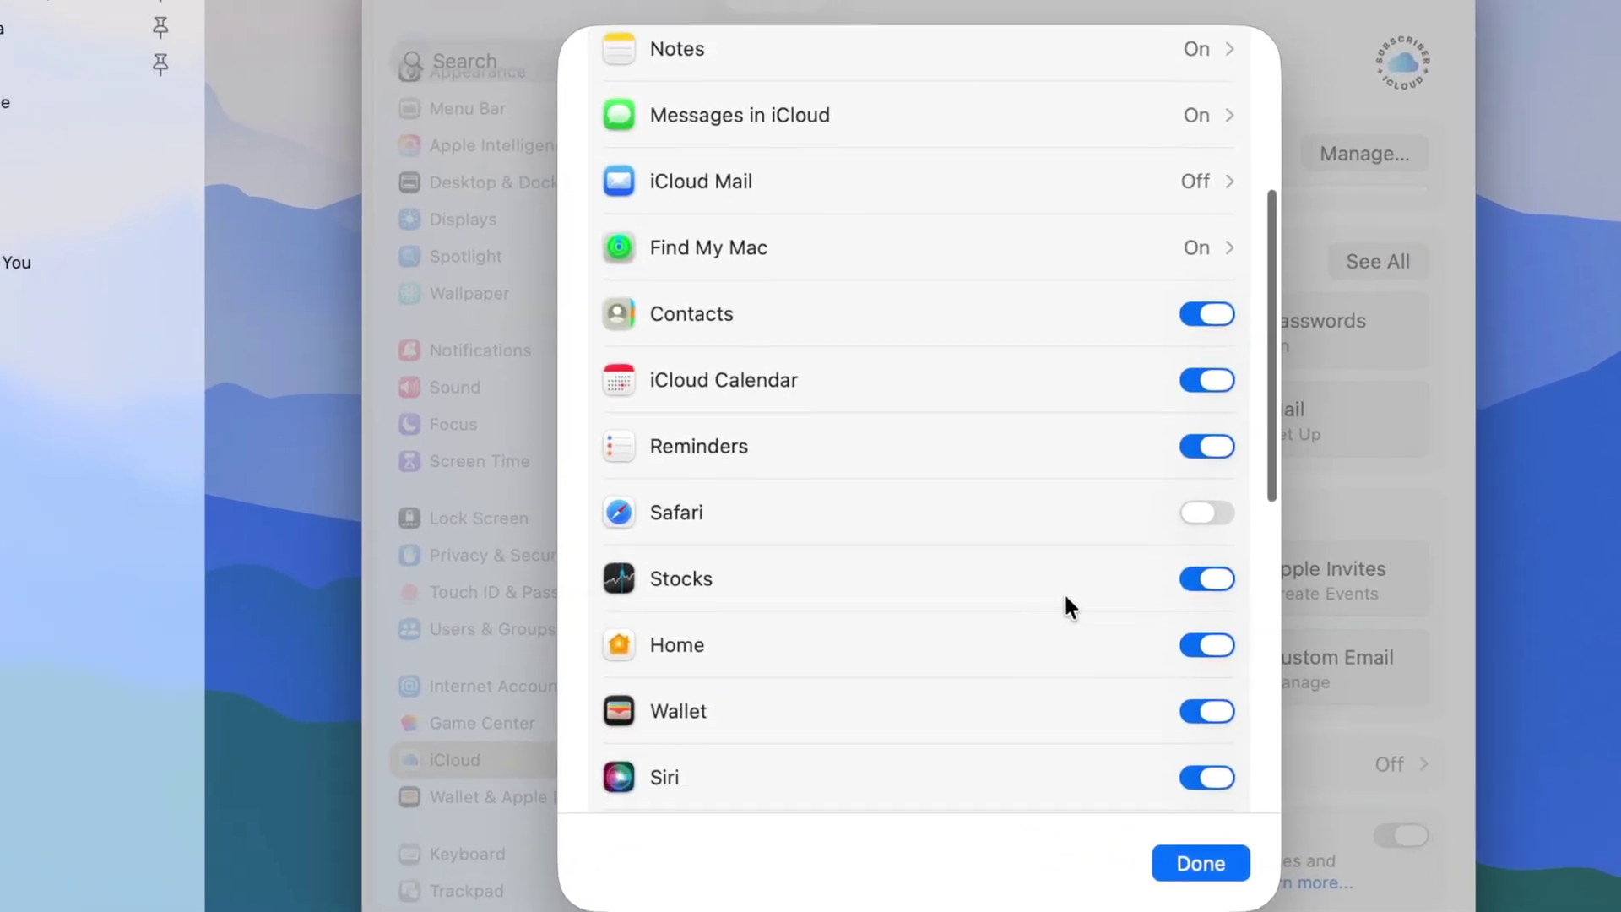
scroll(1066, 593, "down", 2)
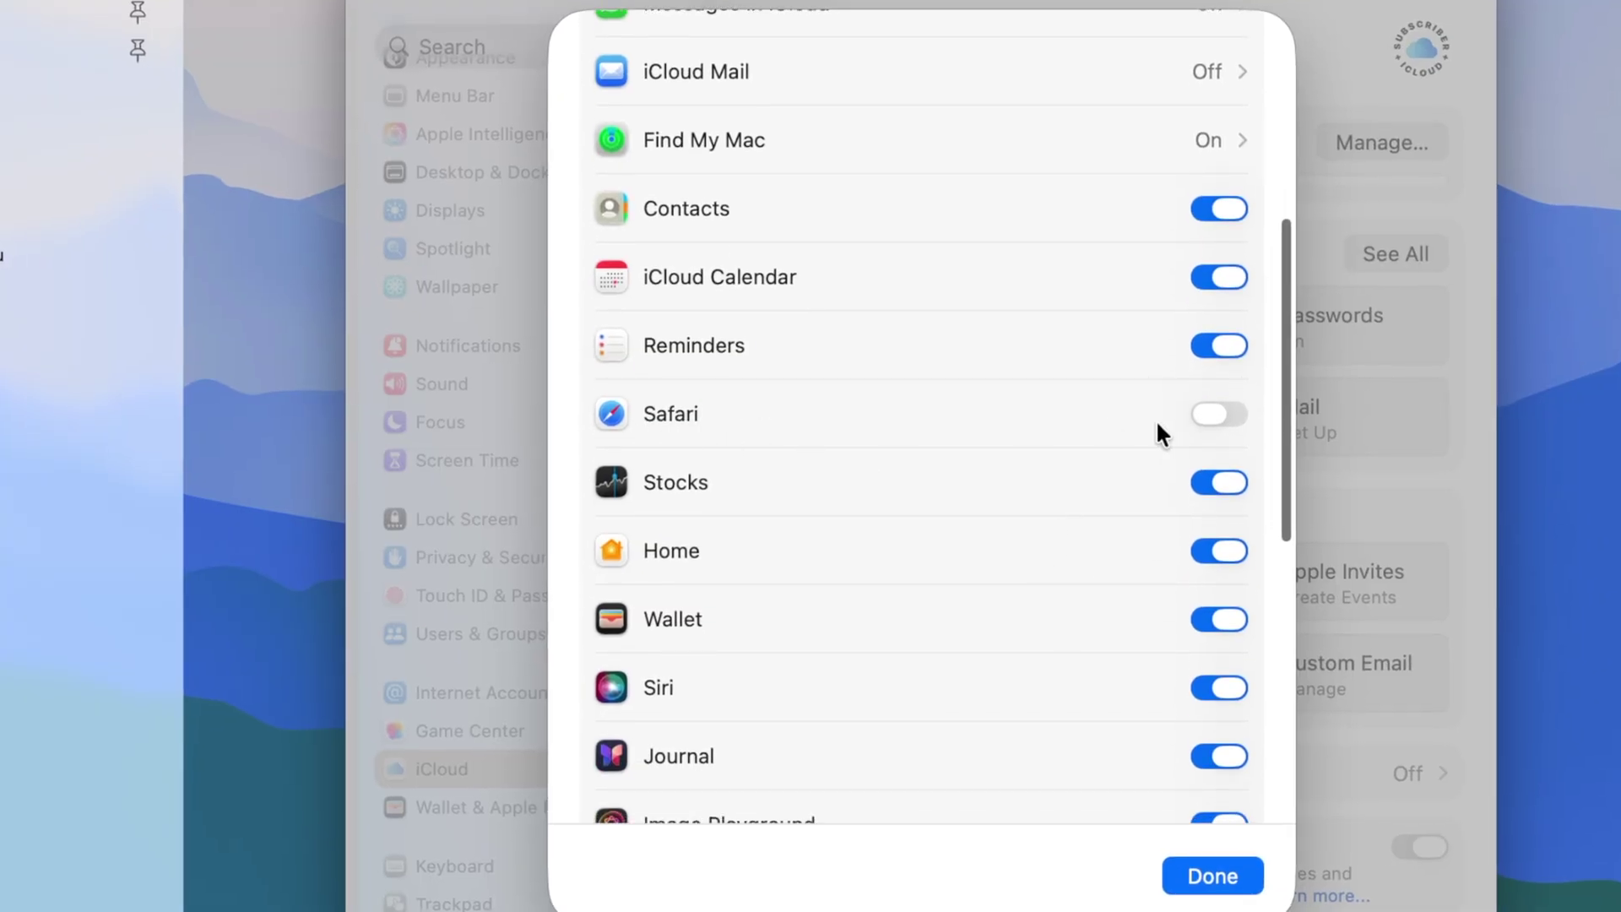
left_click(1218, 414)
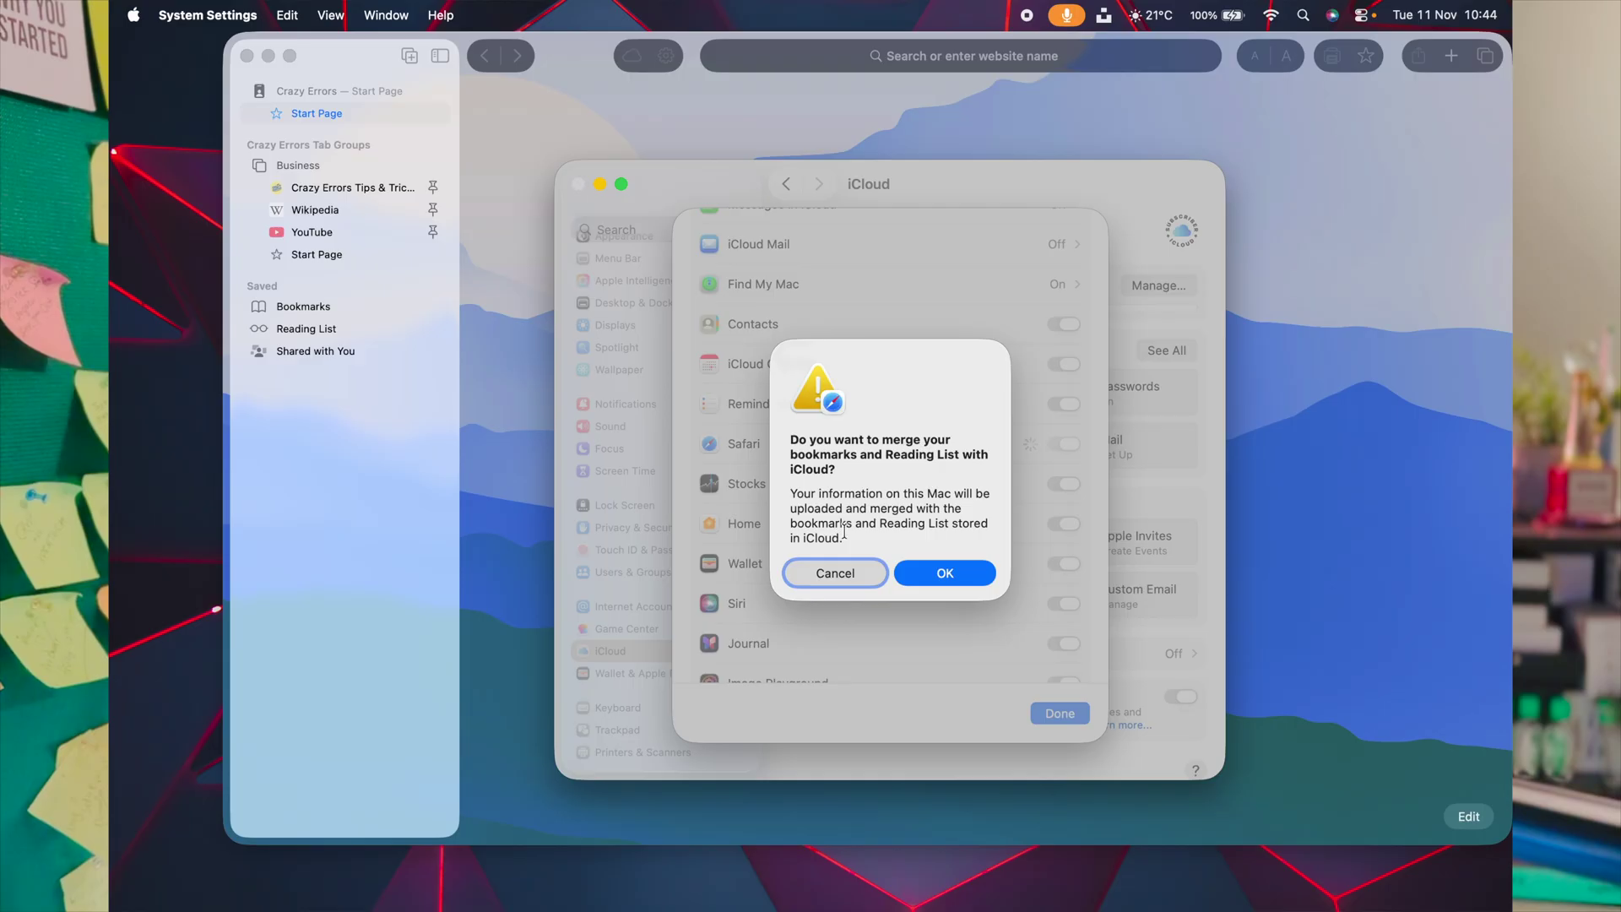
left_click(946, 577)
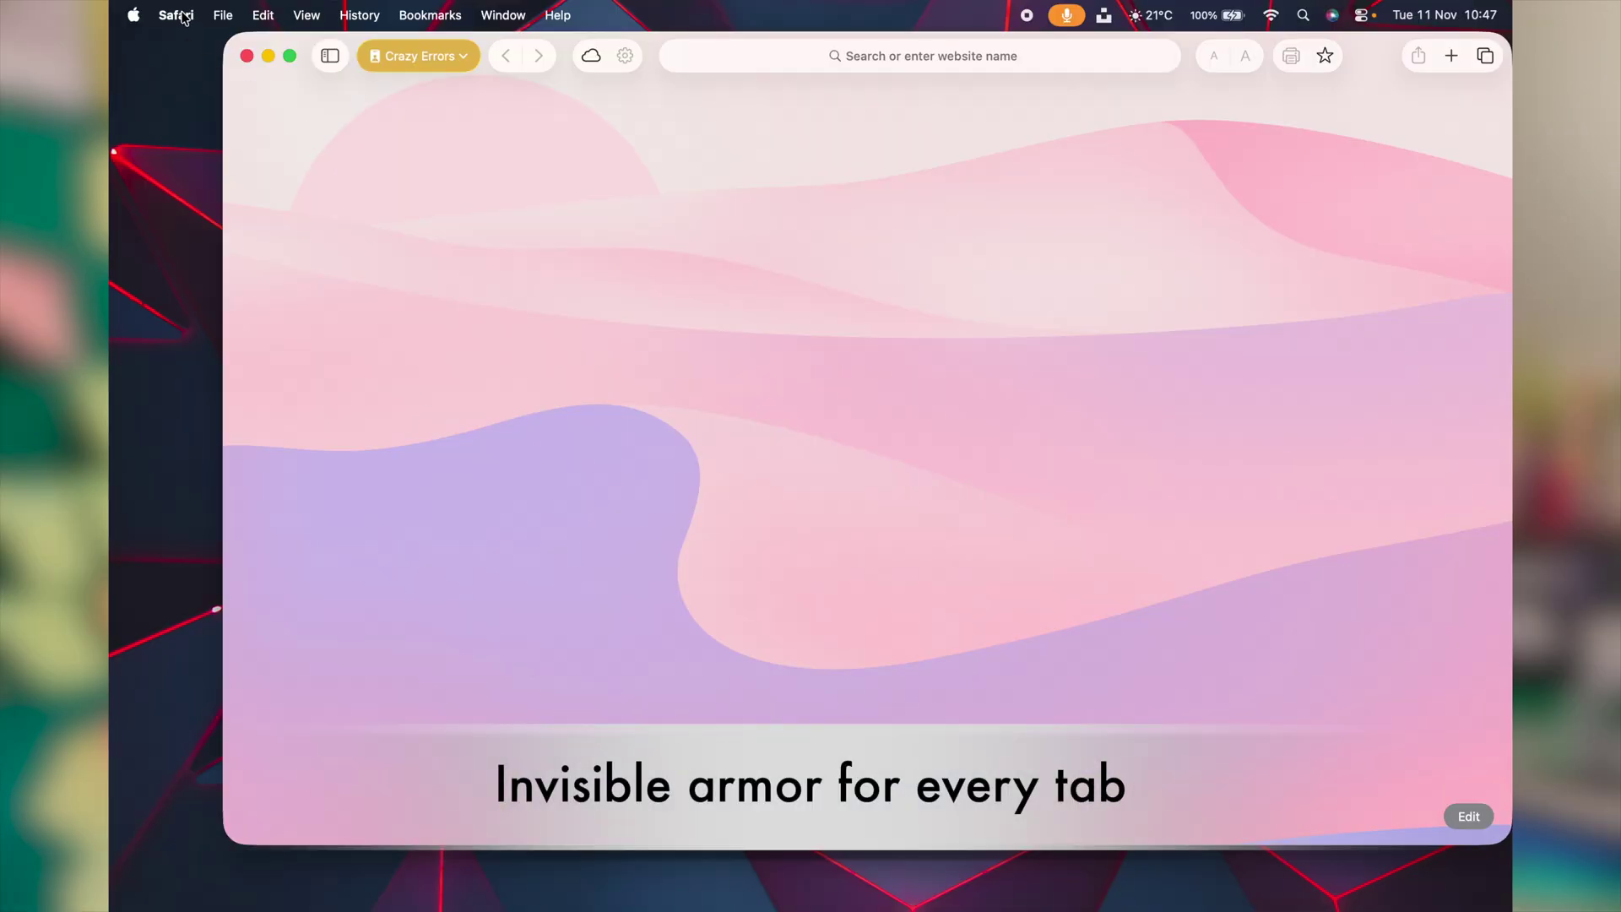
In Safari Settings > Privacy, tick Hide IP address.
left_click(175, 15)
left_click(208, 103)
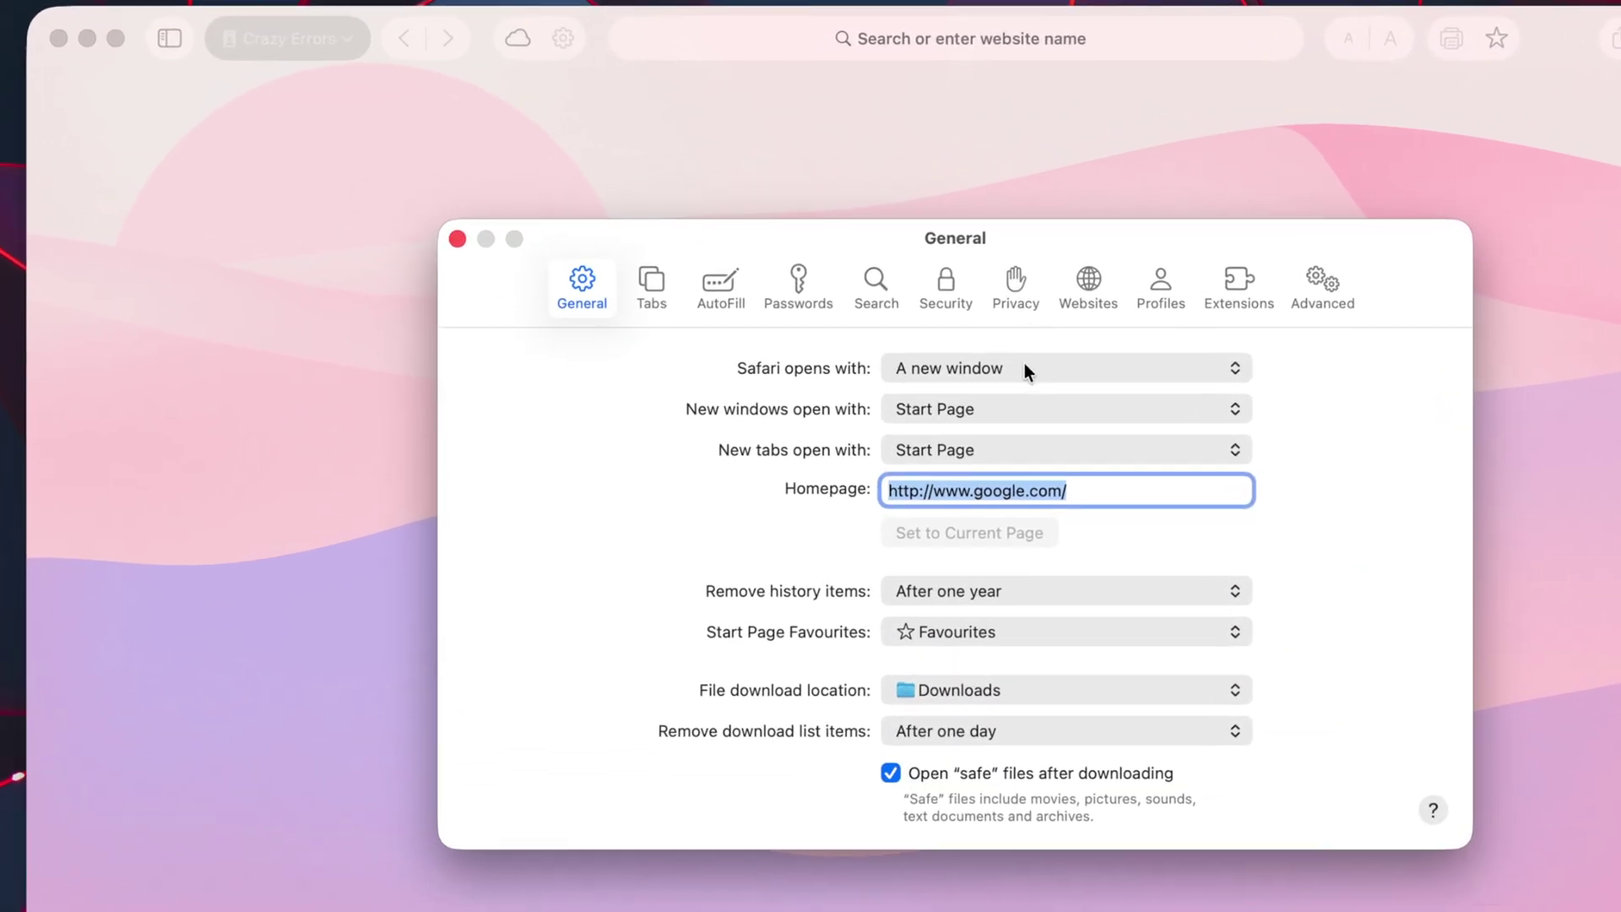
left_click(960, 244)
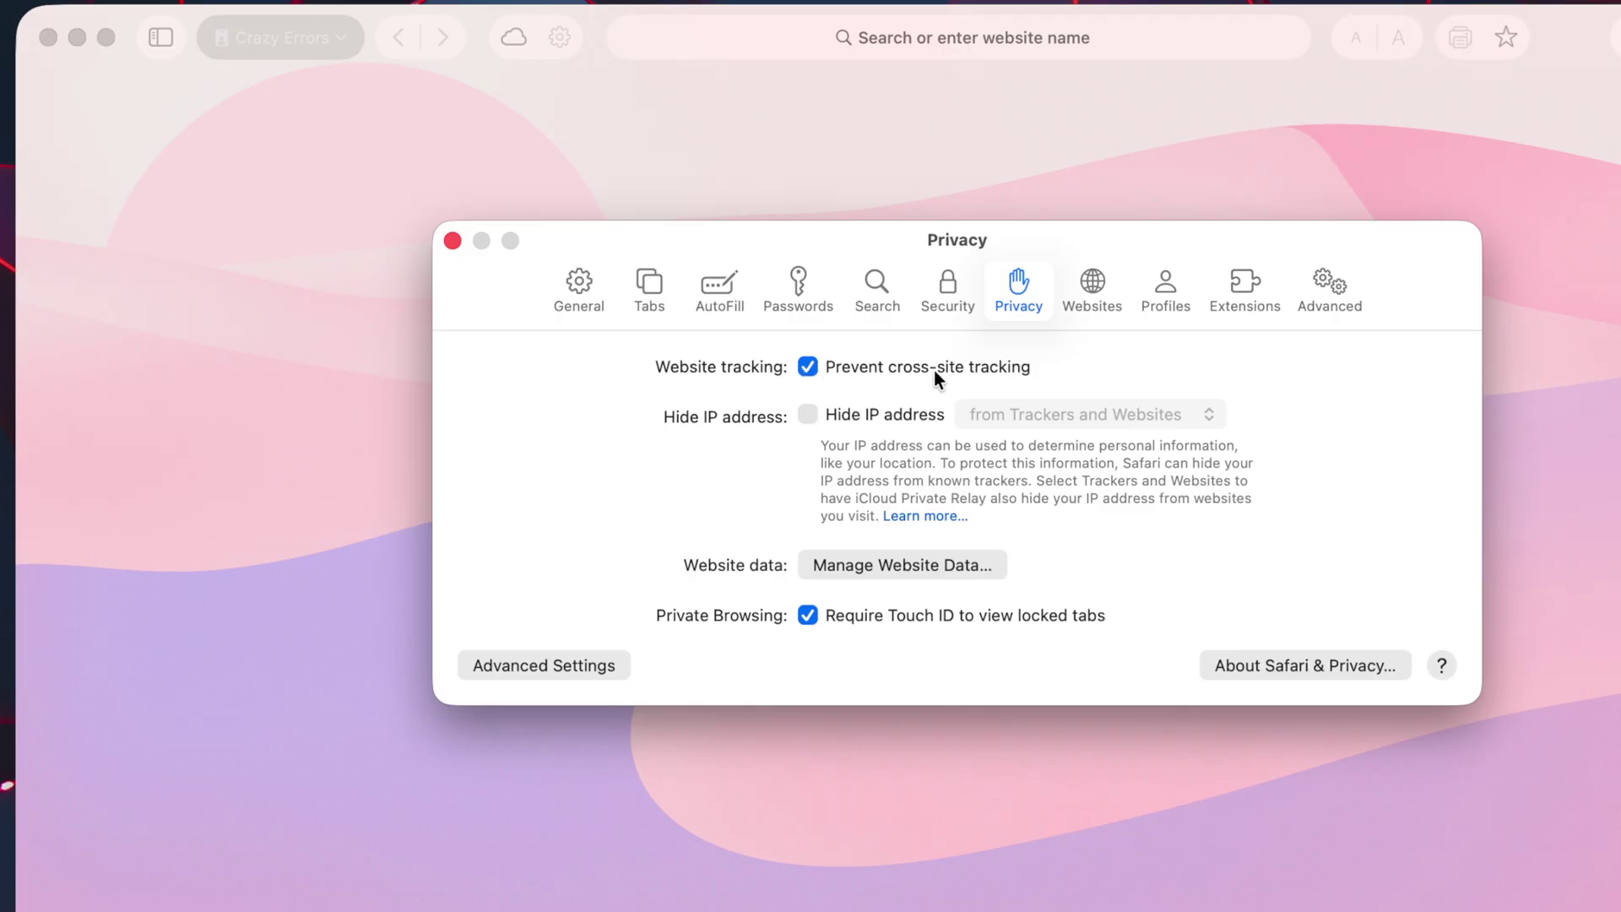
left_click(807, 416)
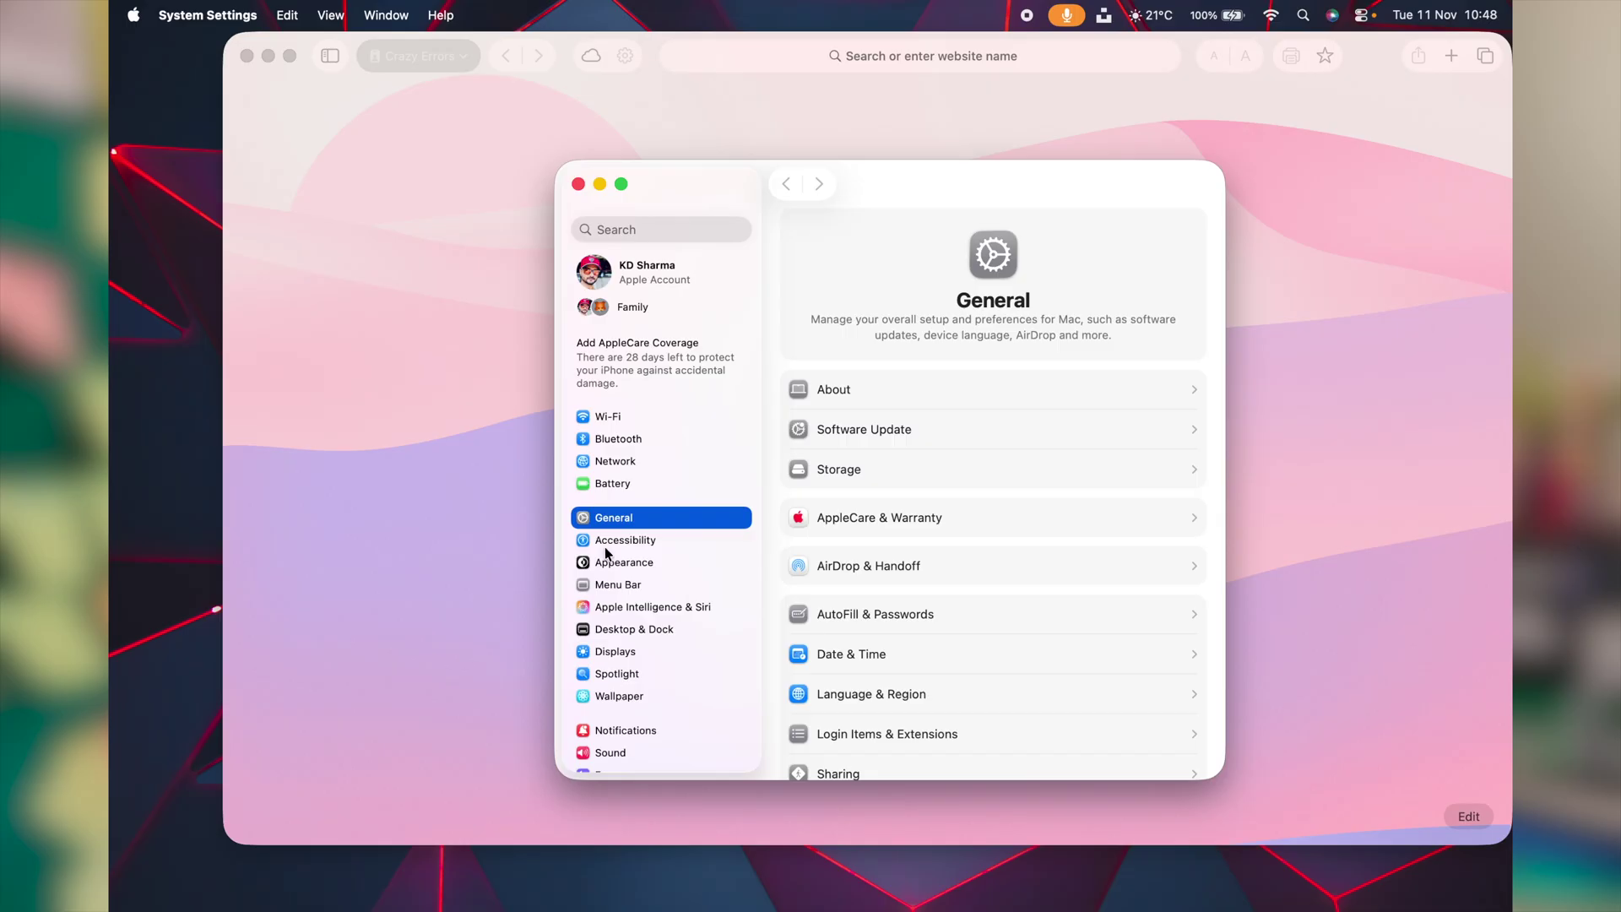
Go to the iCloud page in System Settings and open the Private Relay tile.
scroll(604, 549, "down", 5)
scroll(633, 574, "up", 3)
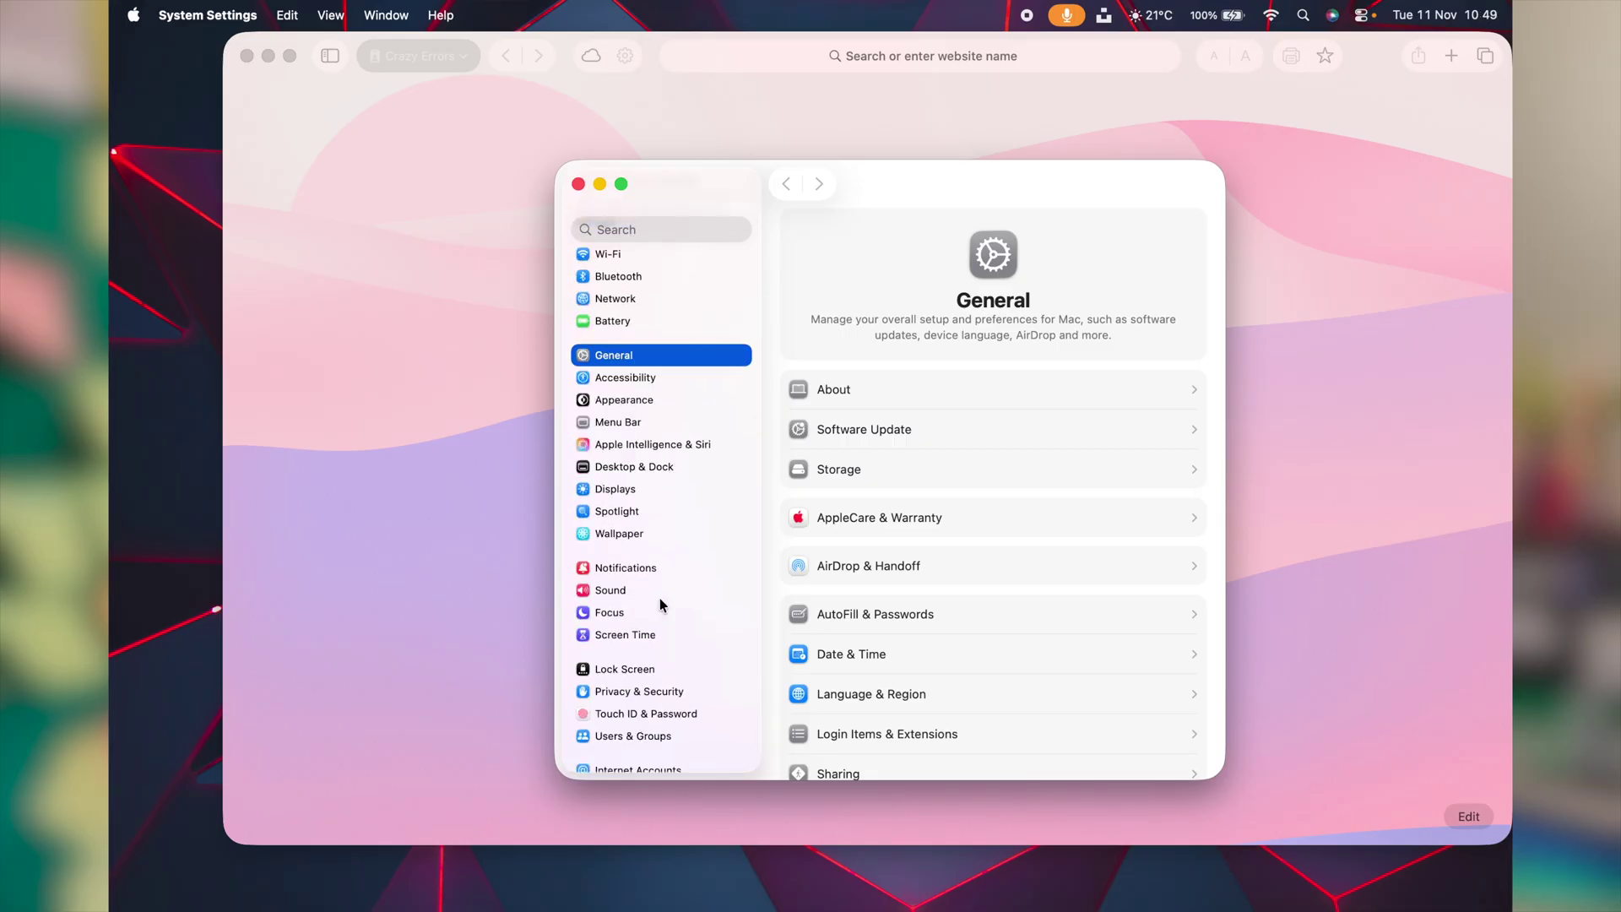
scroll(660, 598, "down", 5)
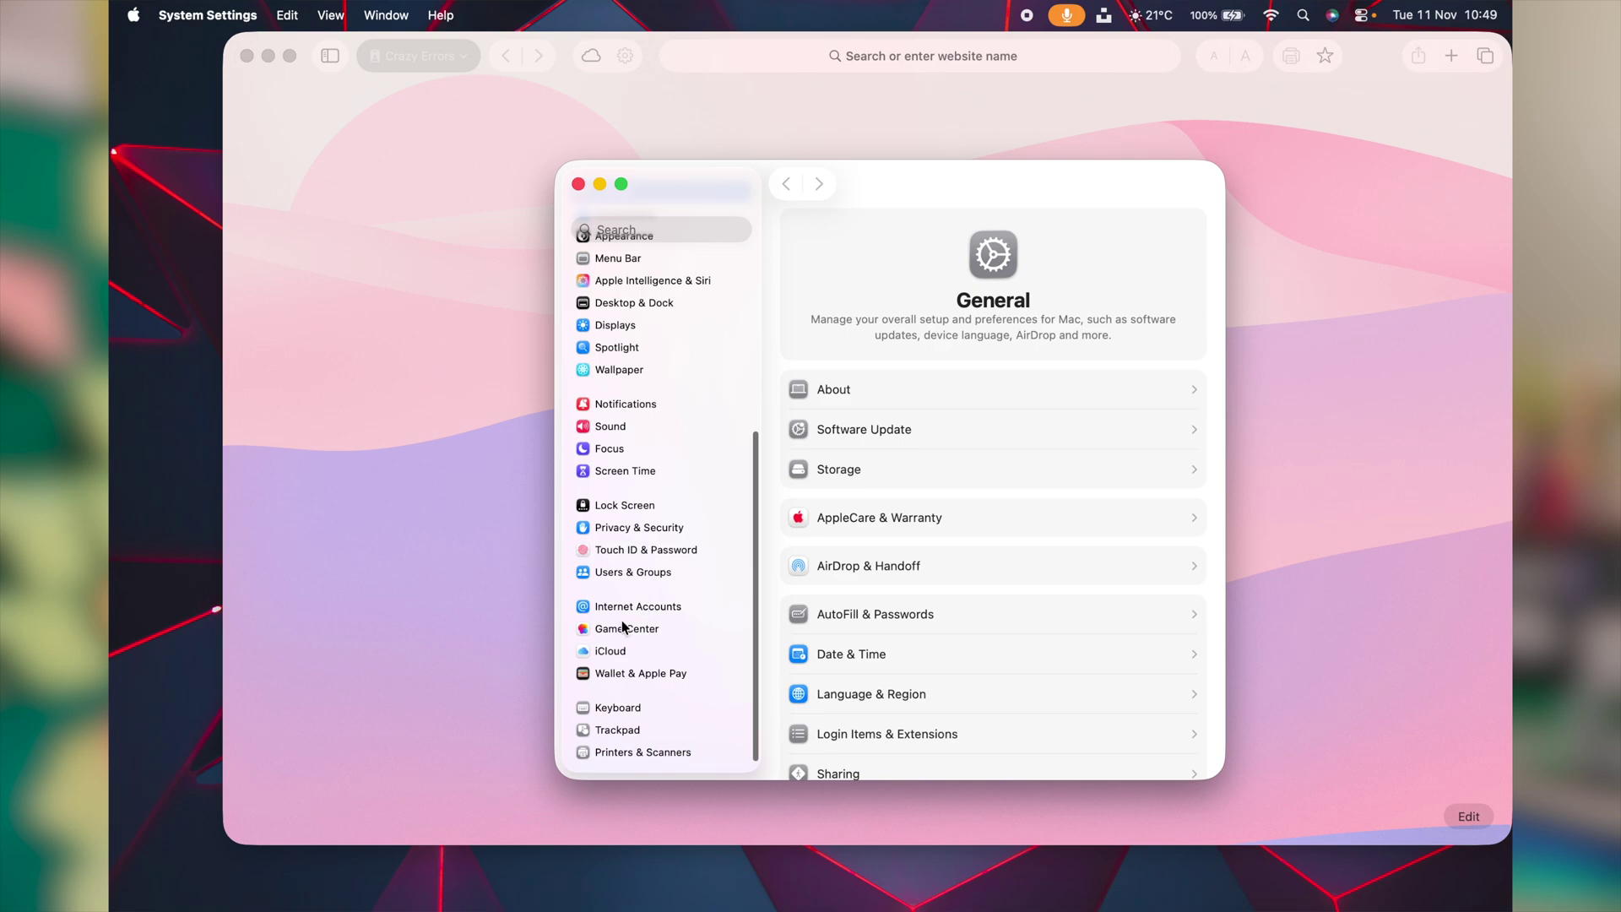
left_click(611, 652)
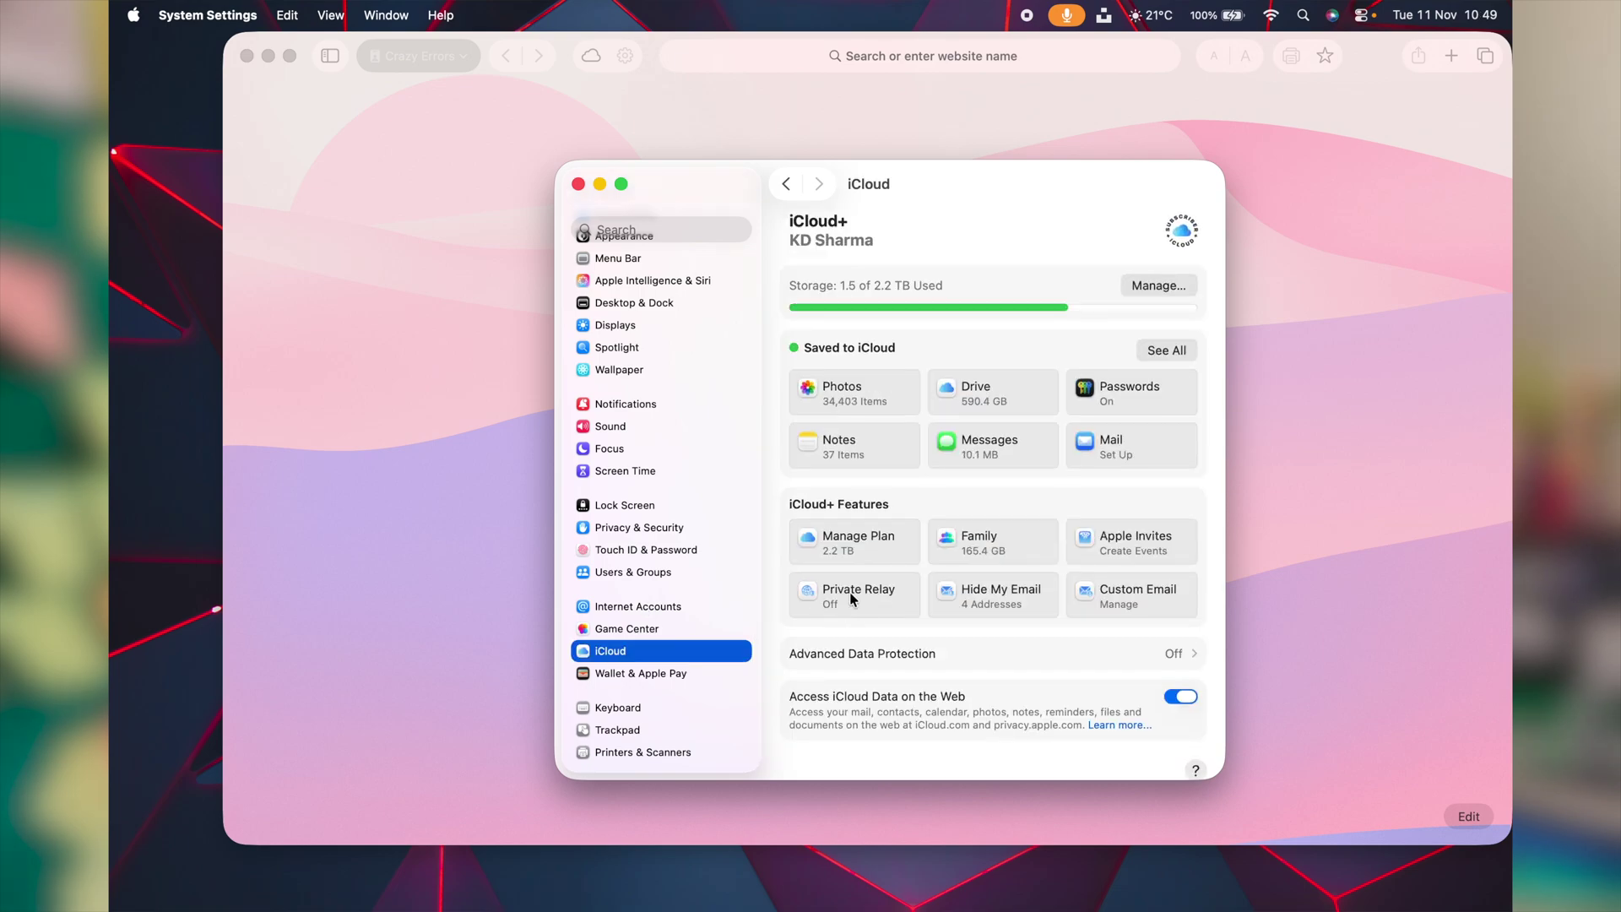
left_click(851, 595)
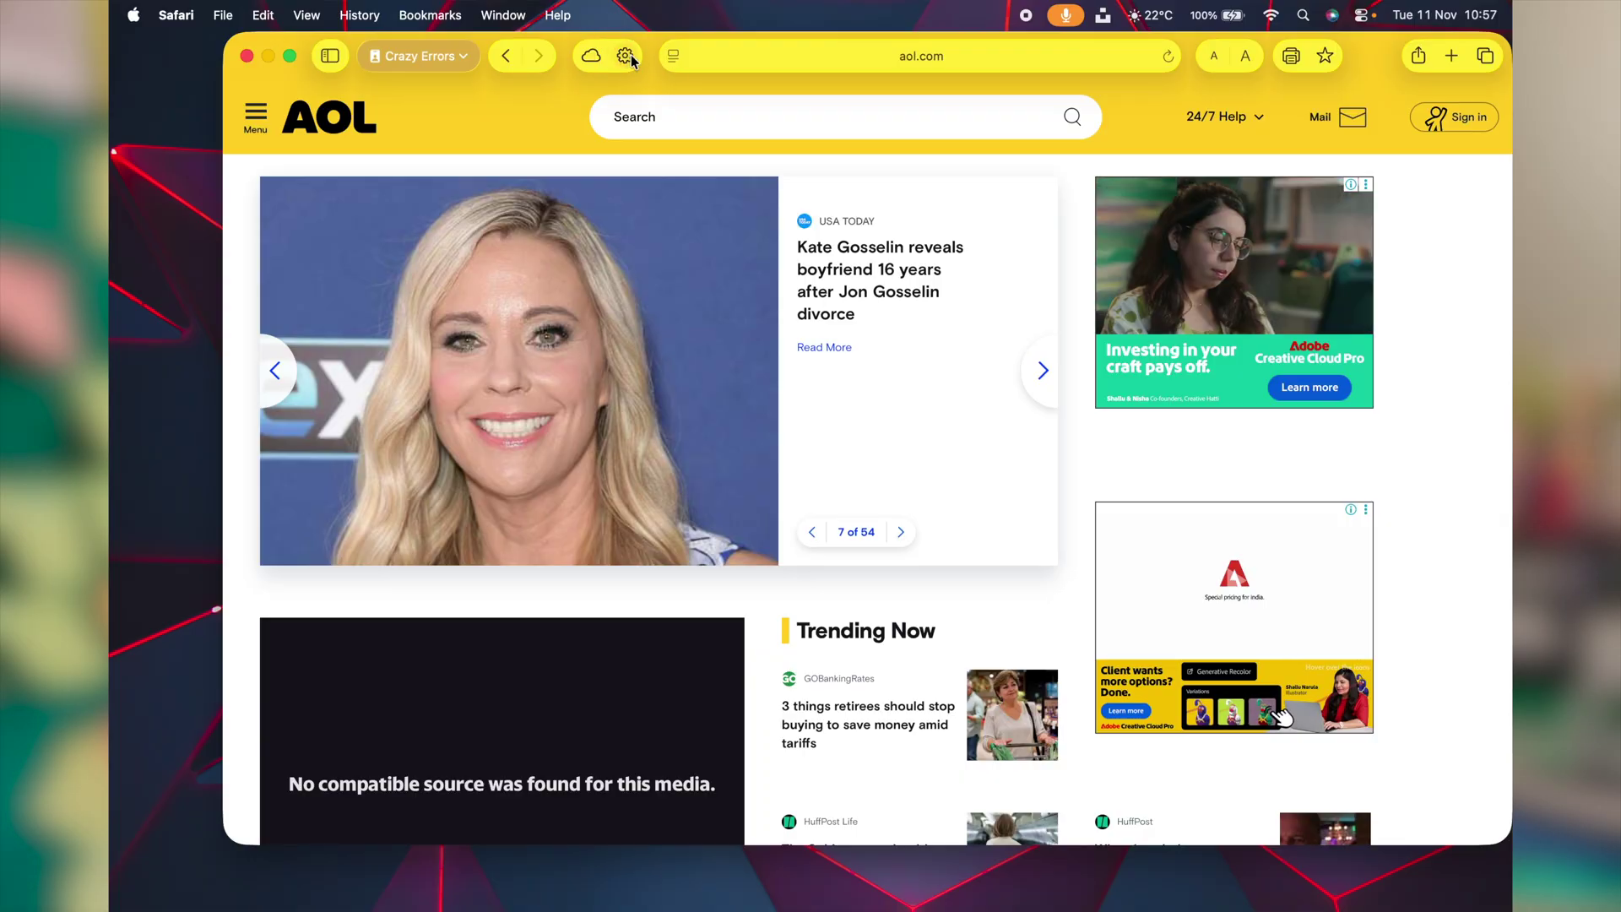
Allow pop-up windows on aol.com, keeping microphone, screen sharing and location at Ask.
left_click(626, 58)
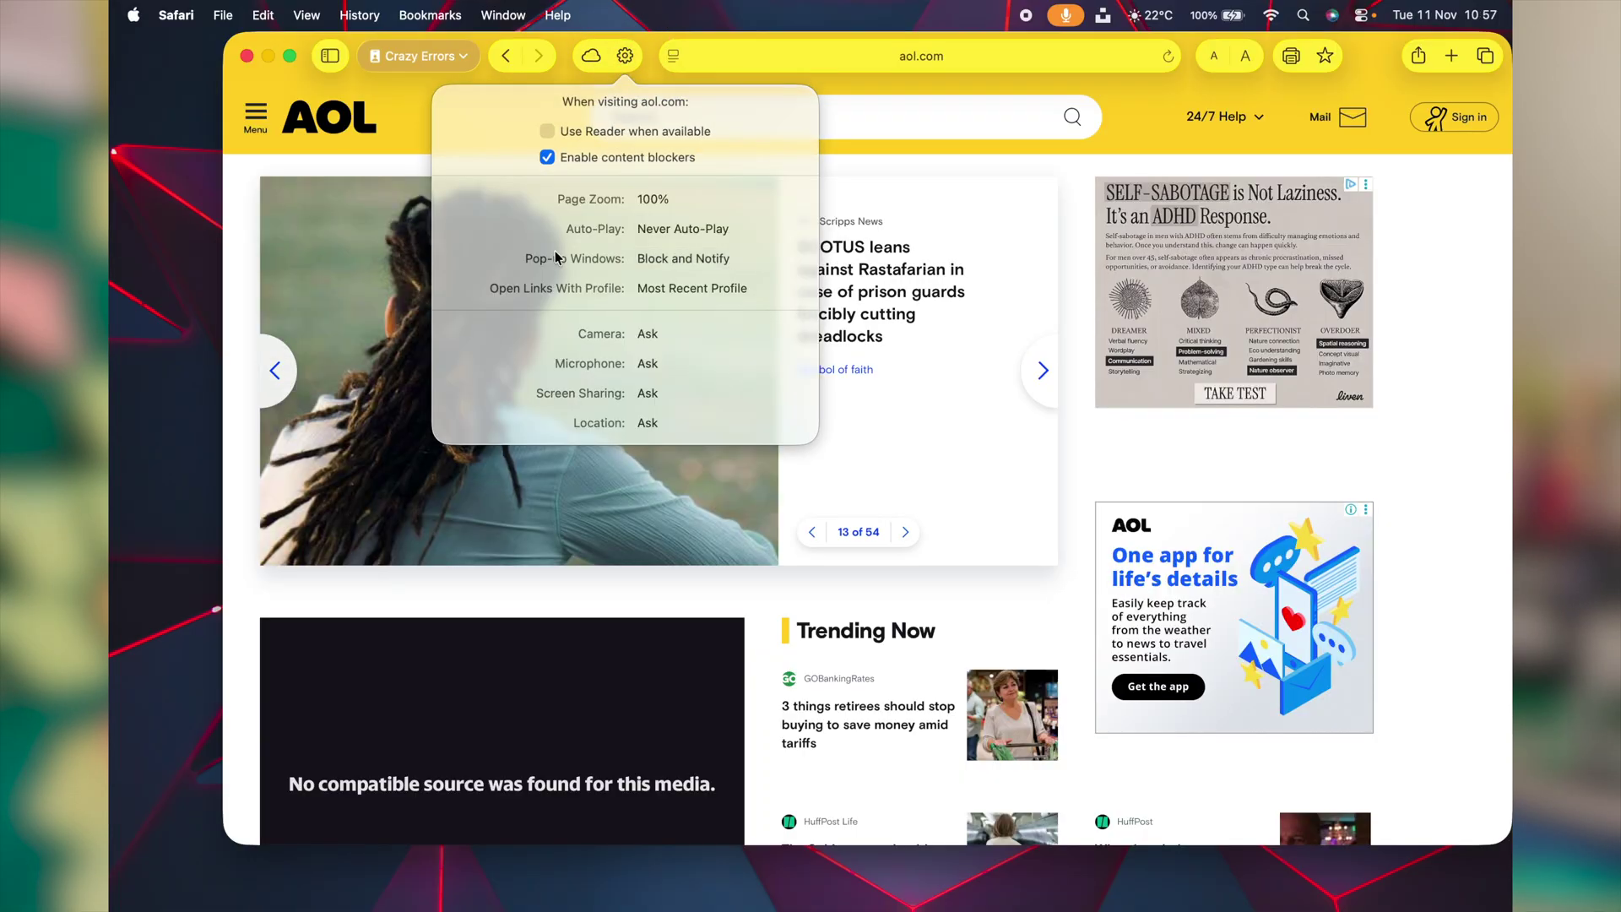
left_click(667, 257)
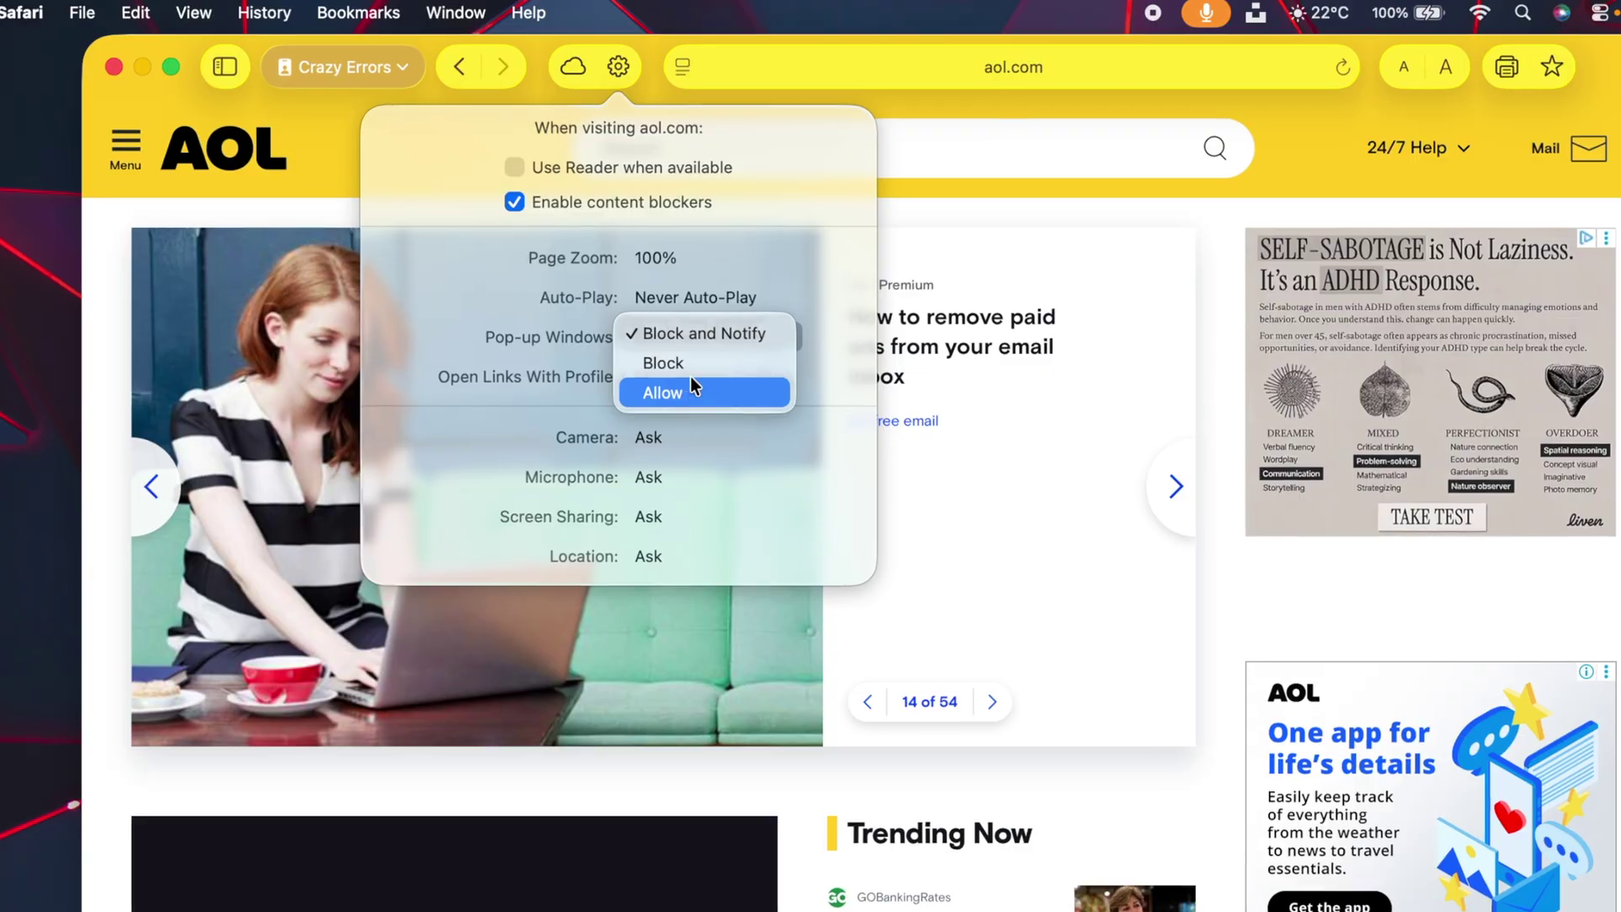
left_click(690, 390)
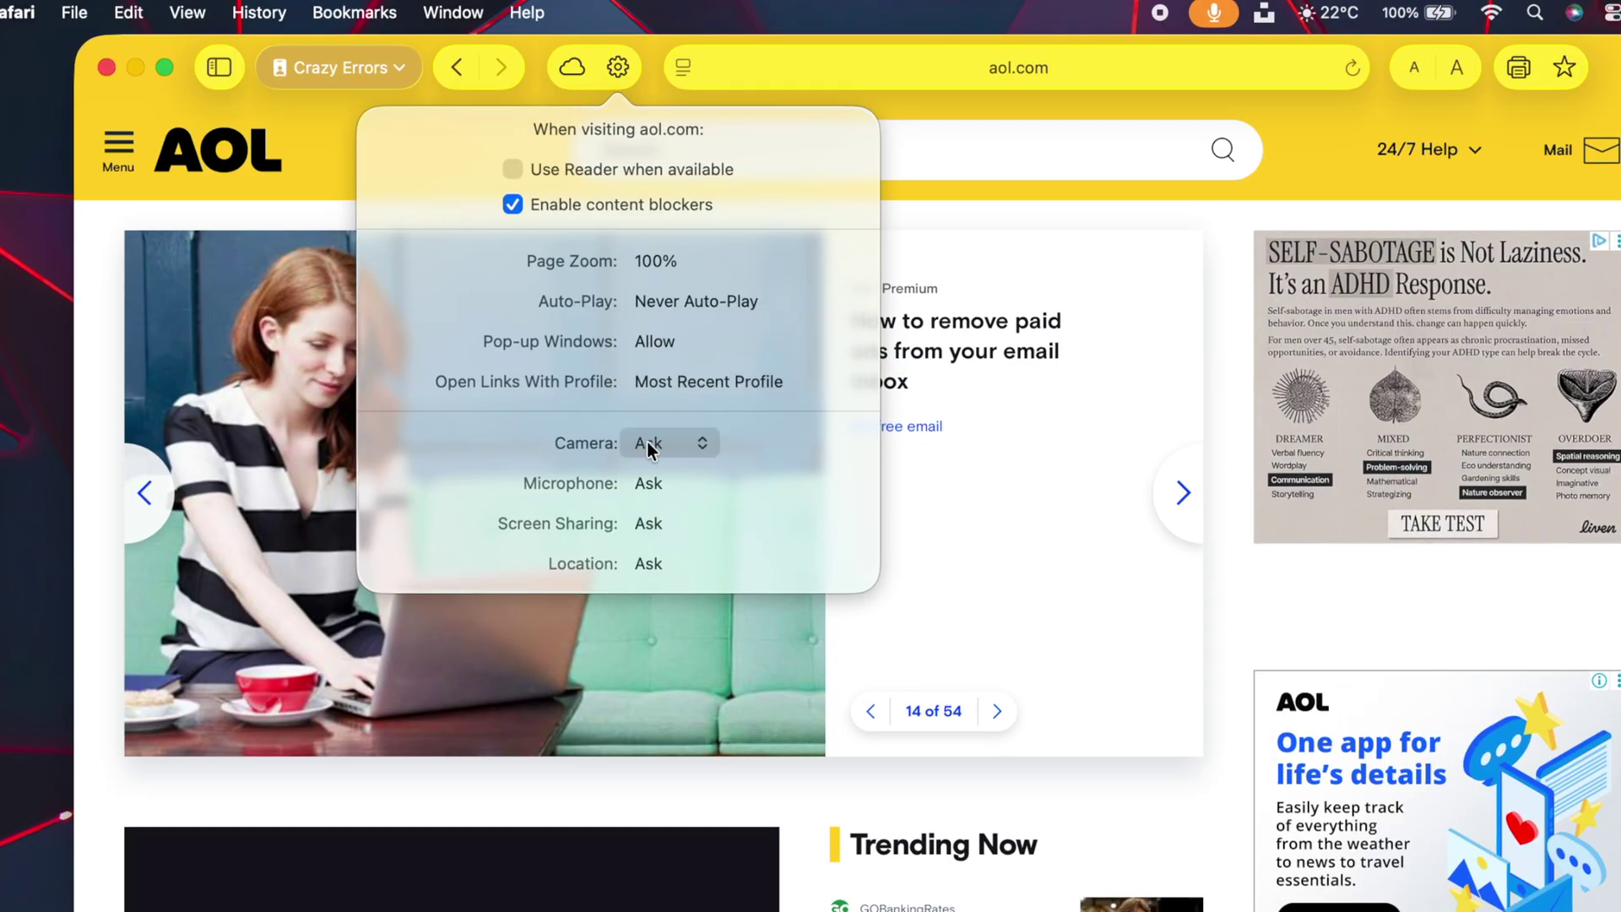
left_click(647, 483)
left_click(659, 475)
left_click(646, 523)
left_click(659, 518)
left_click(647, 563)
key("Escape")
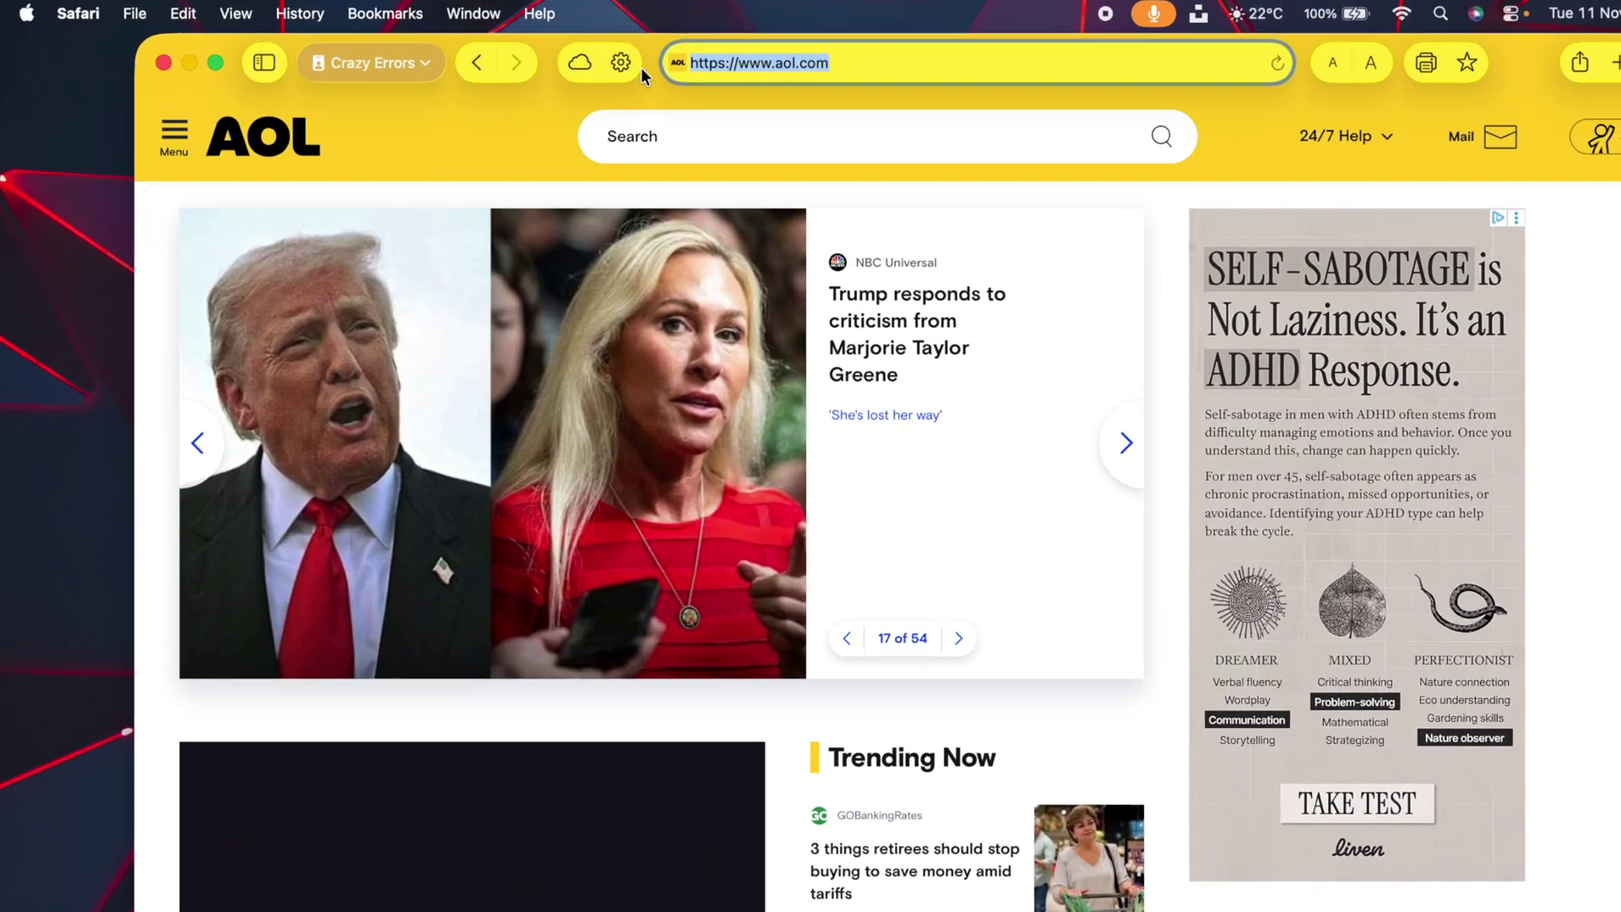
Turn on Use Reader when available for aol.com and open the intimacy coordinators article.
left_click(625, 55)
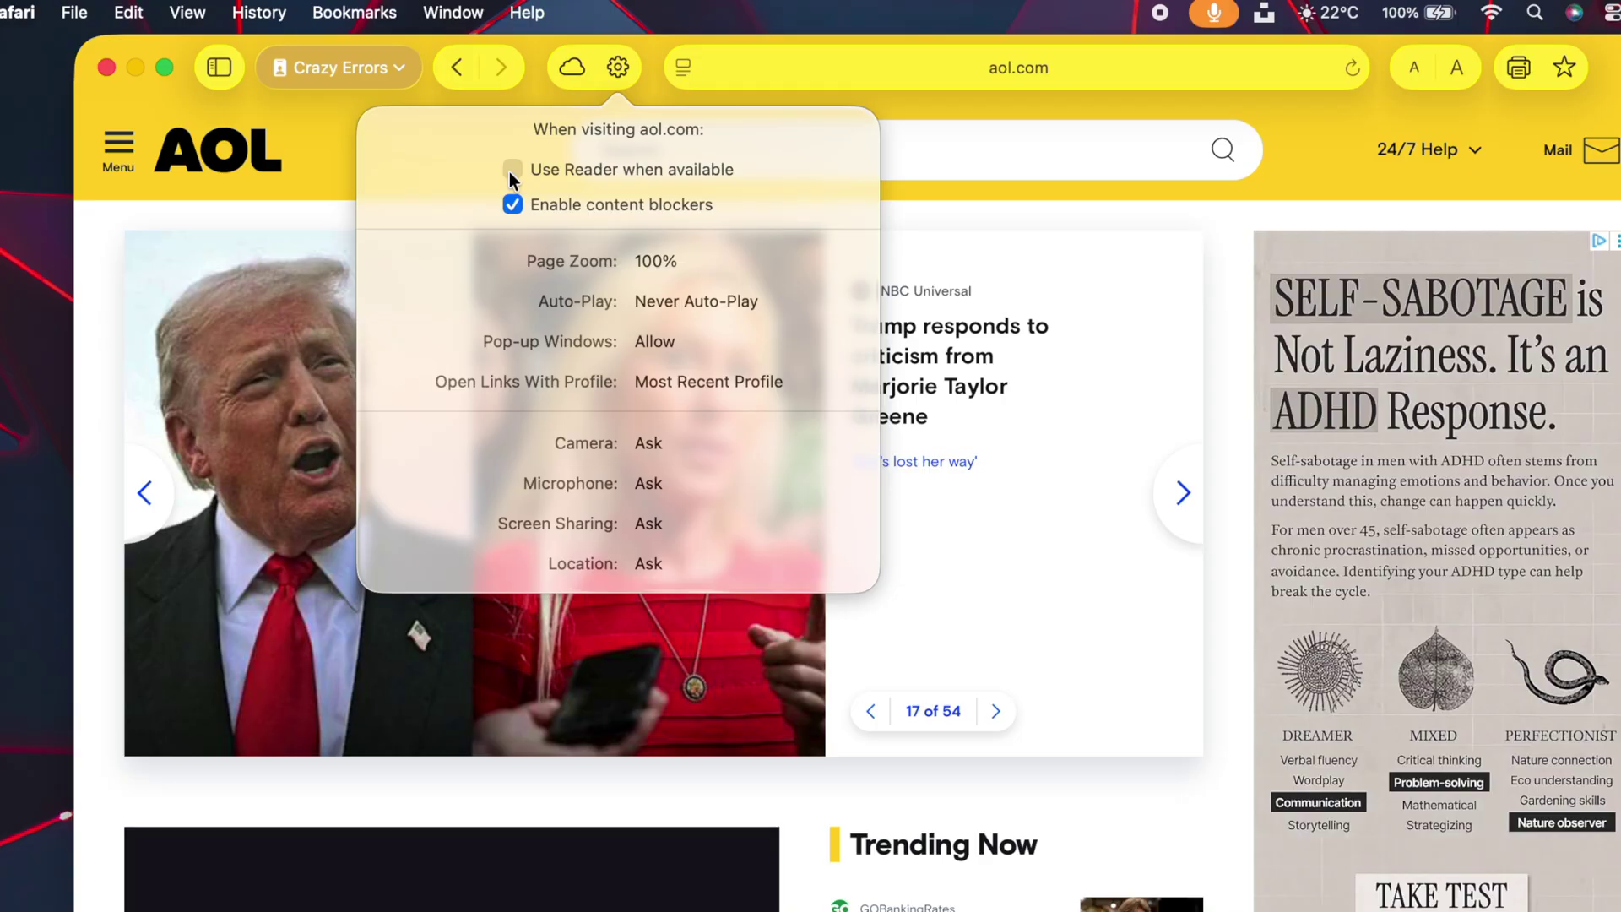
left_click(511, 170)
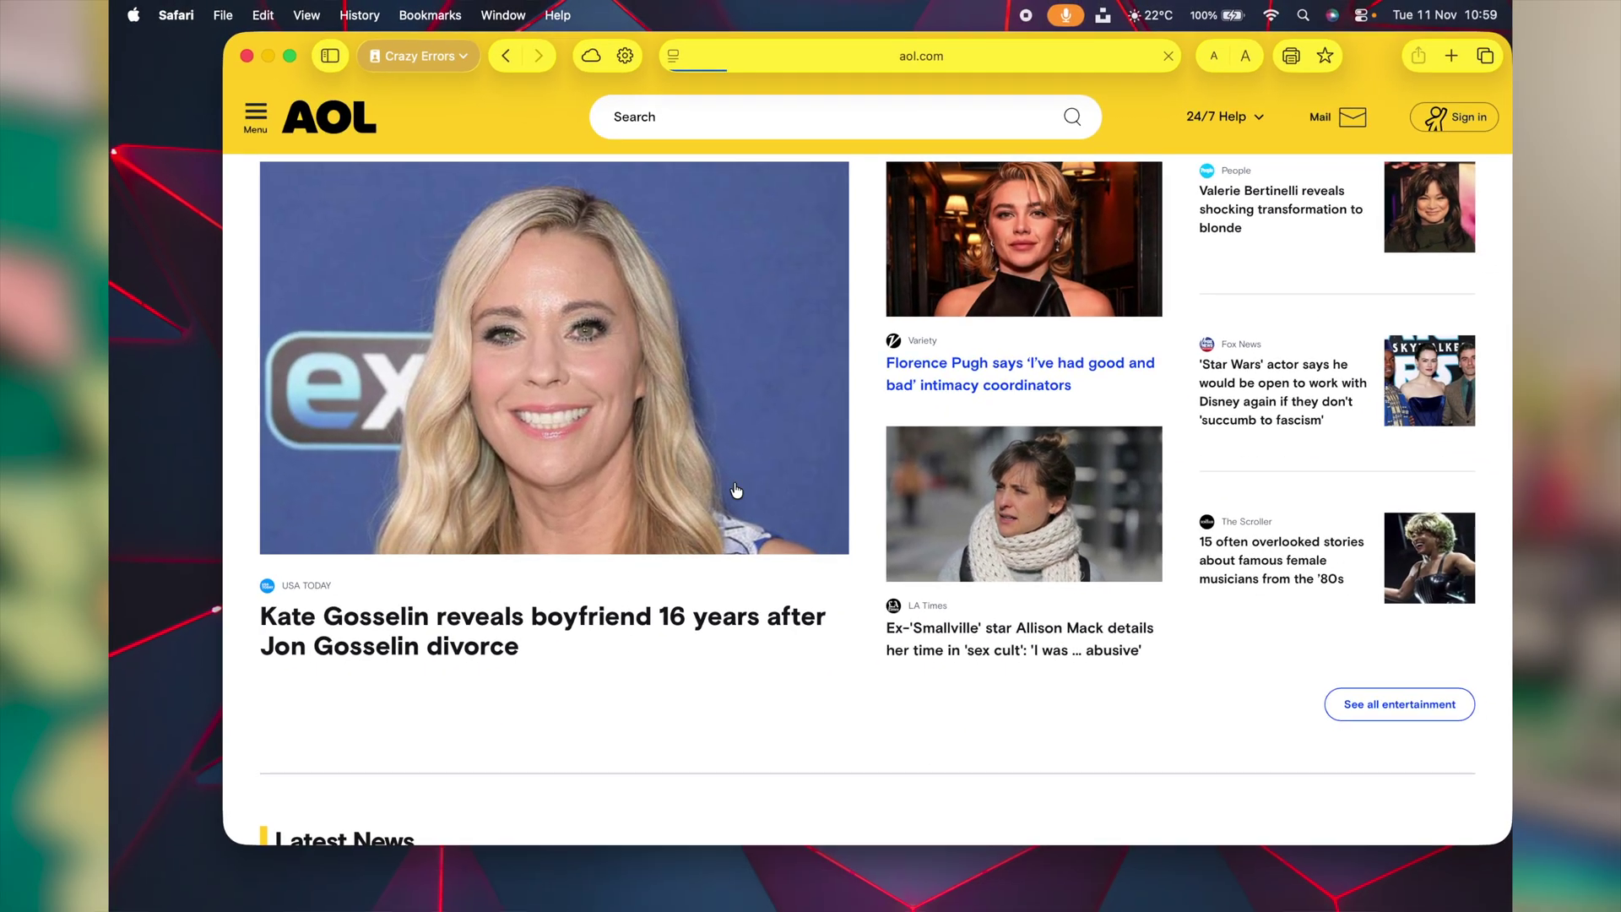
left_click(1089, 445)
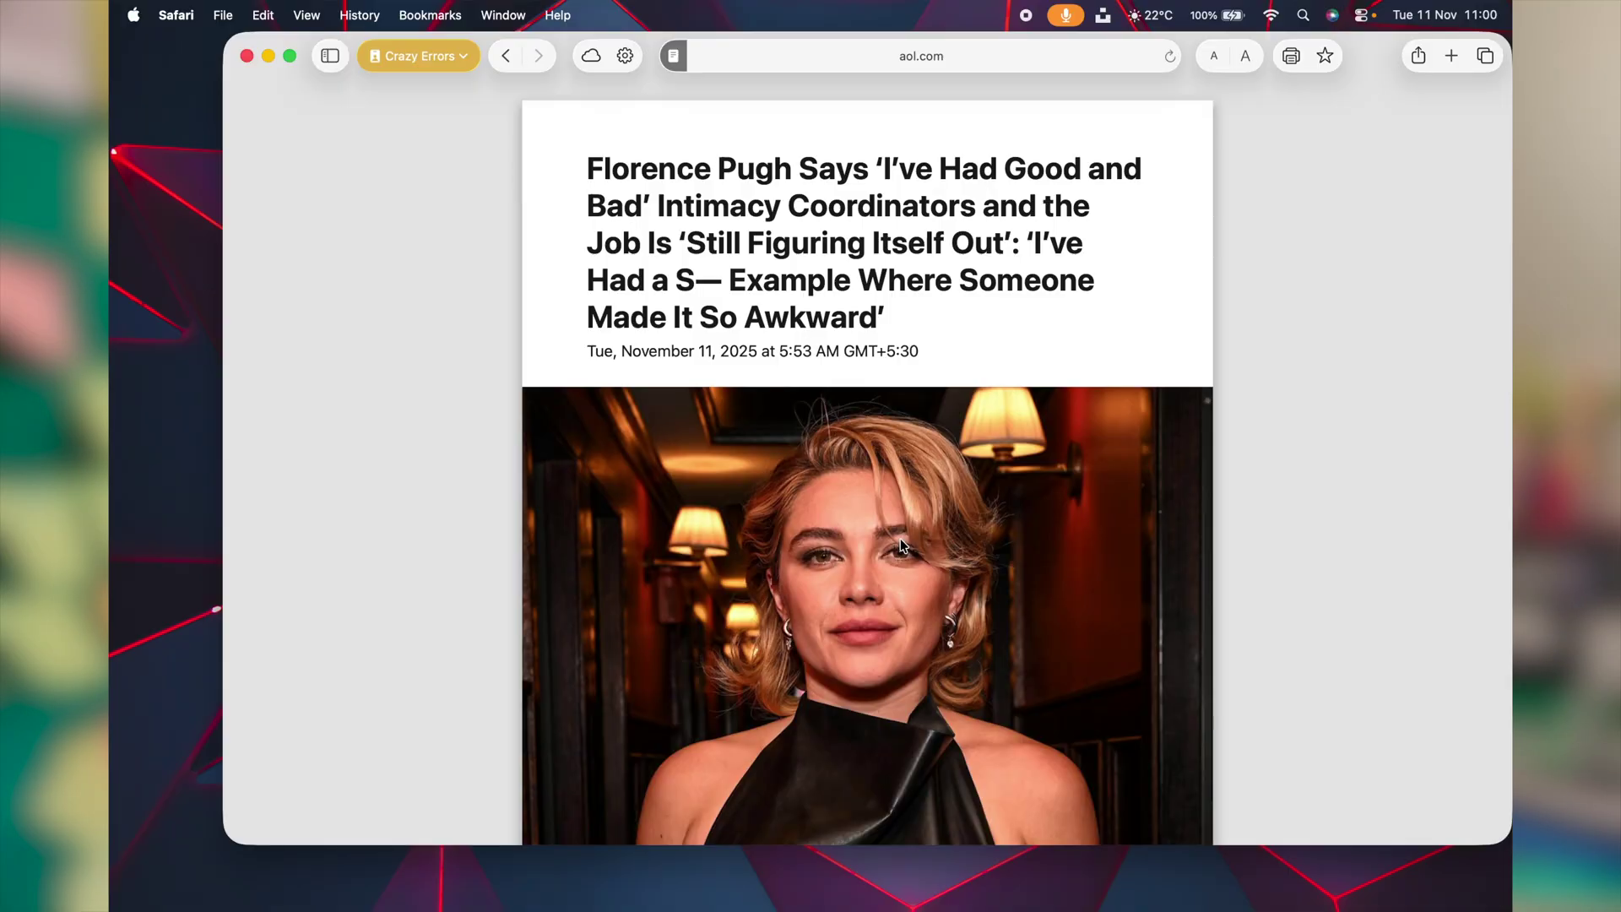
Scroll through the Reader article and copy several of its paragraphs.
scroll(993, 606, "down", 10)
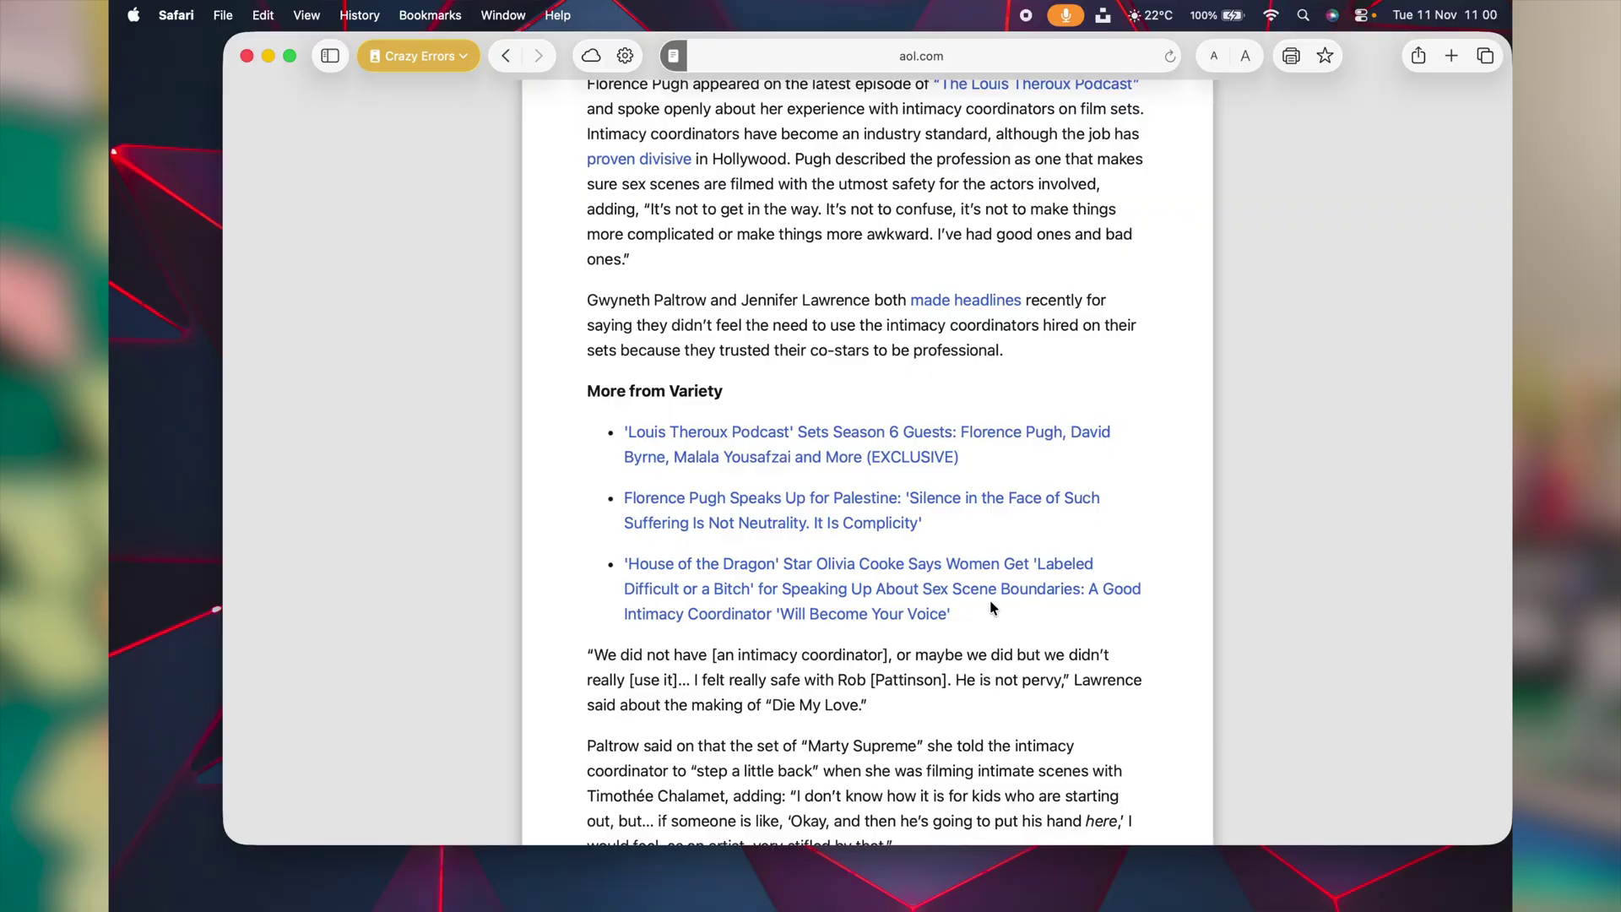
scroll(1004, 694, "down", 8)
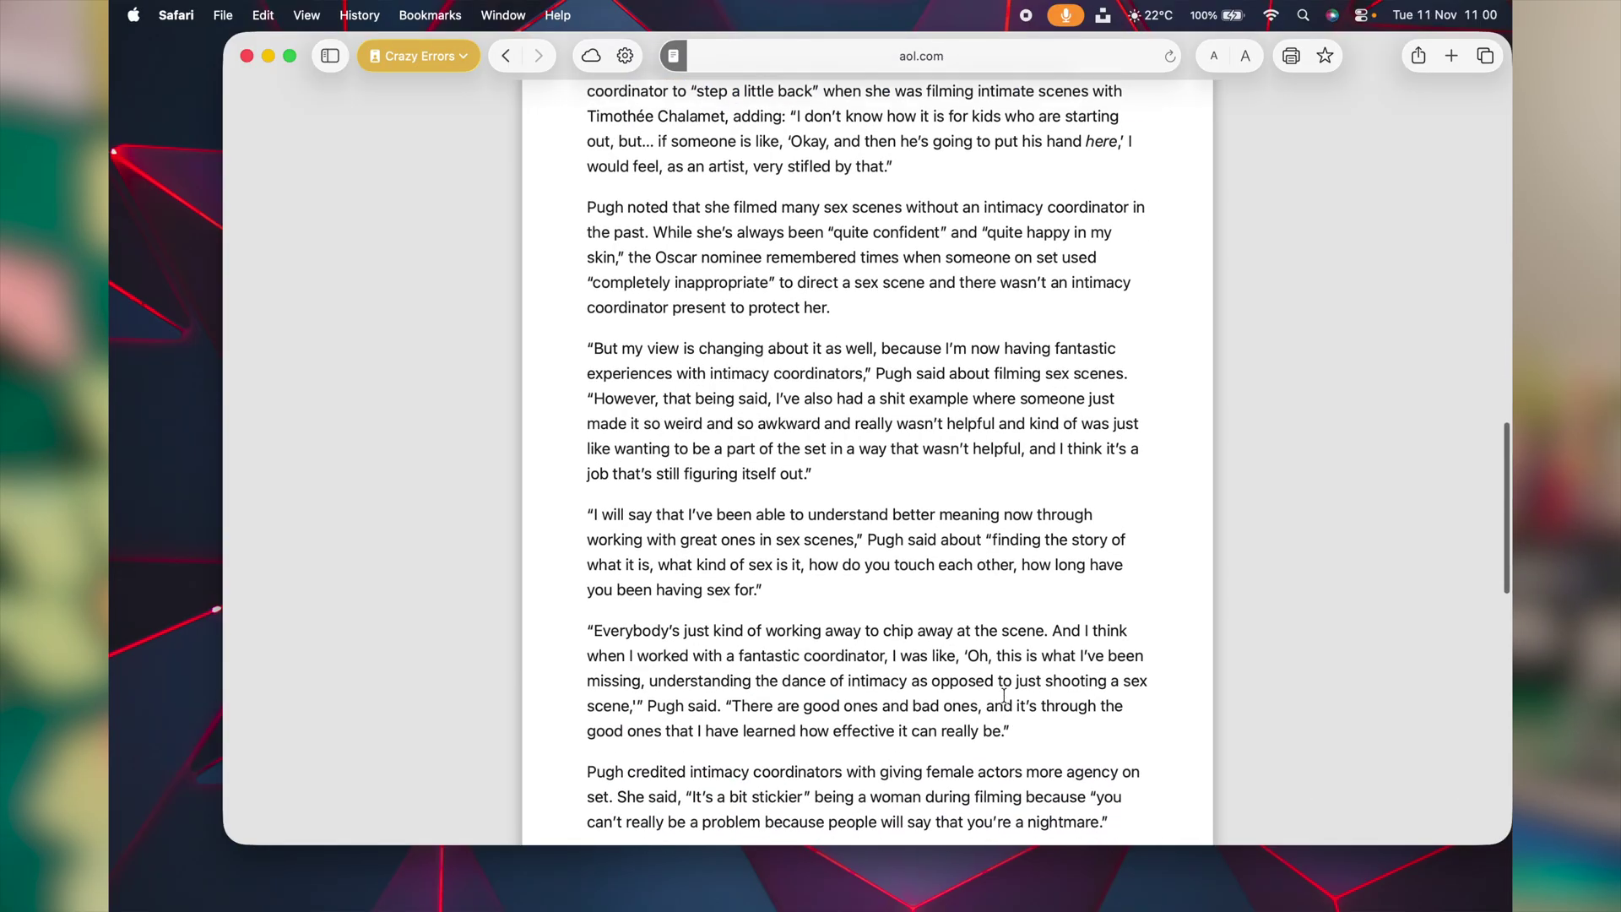
scroll(1005, 694, "down", 5)
scroll(1013, 667, "up", 6)
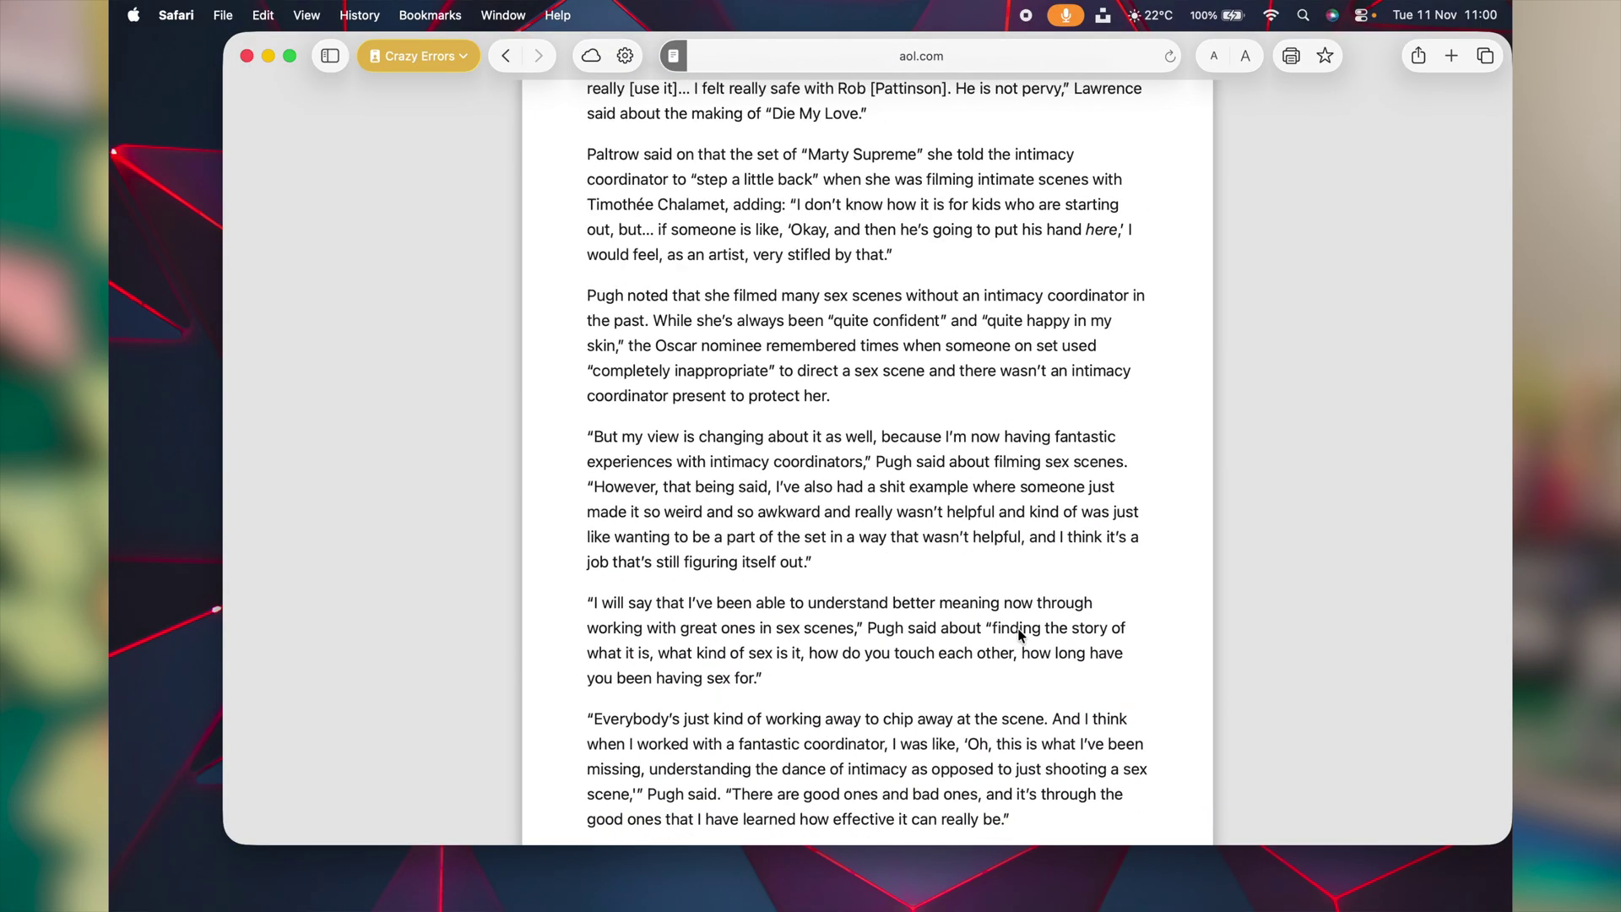
left_click_drag(575, 295, 912, 519)
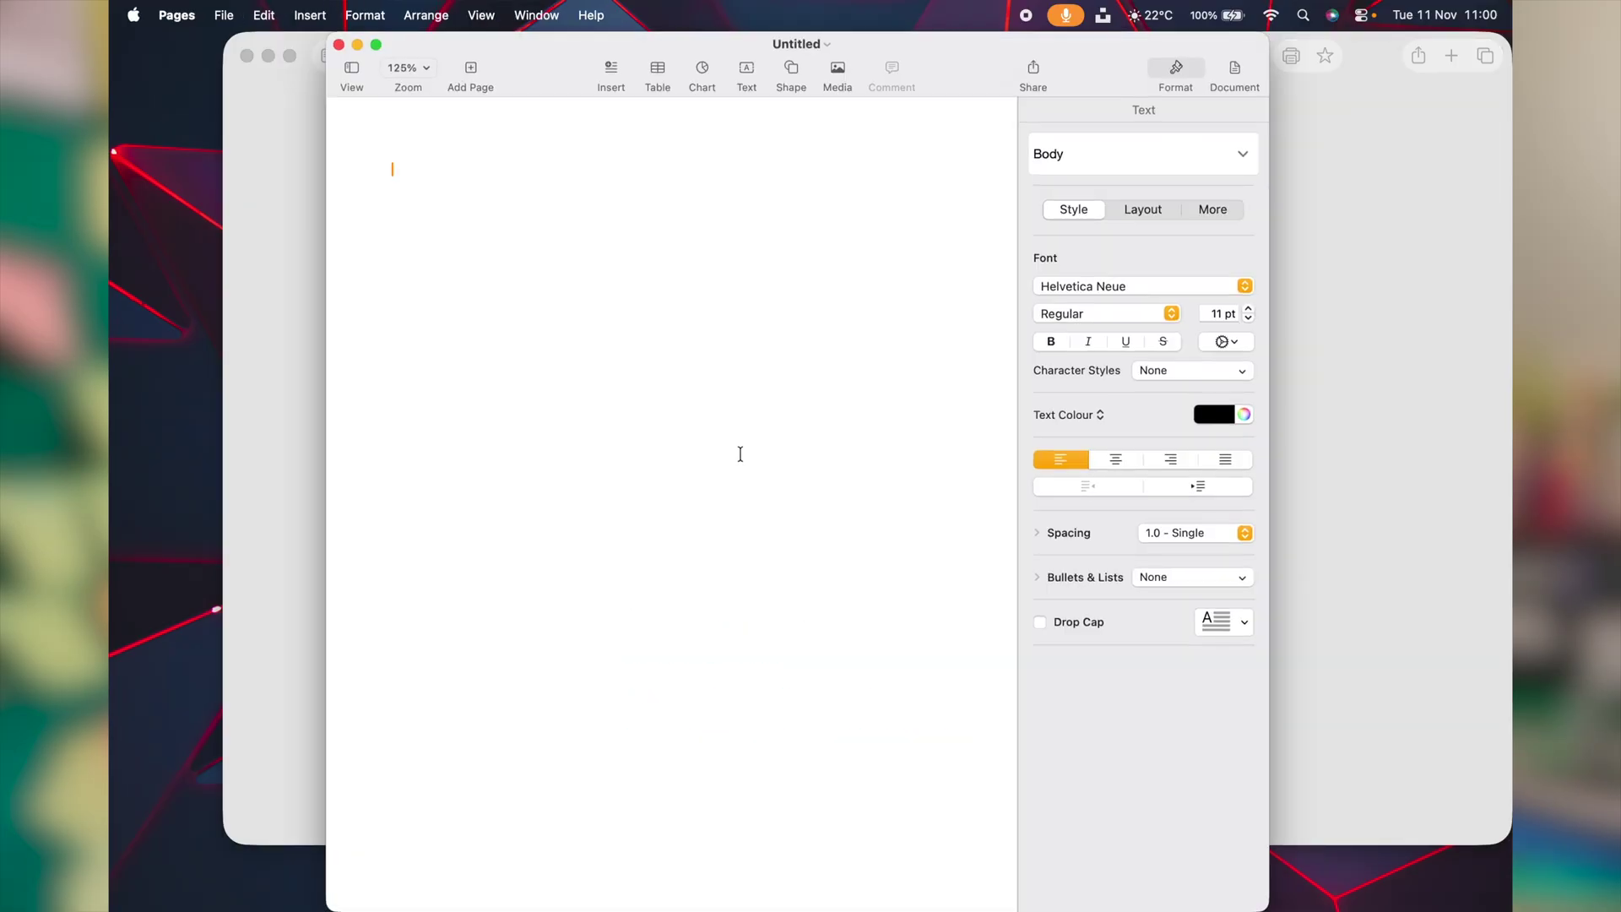
key("super+v")
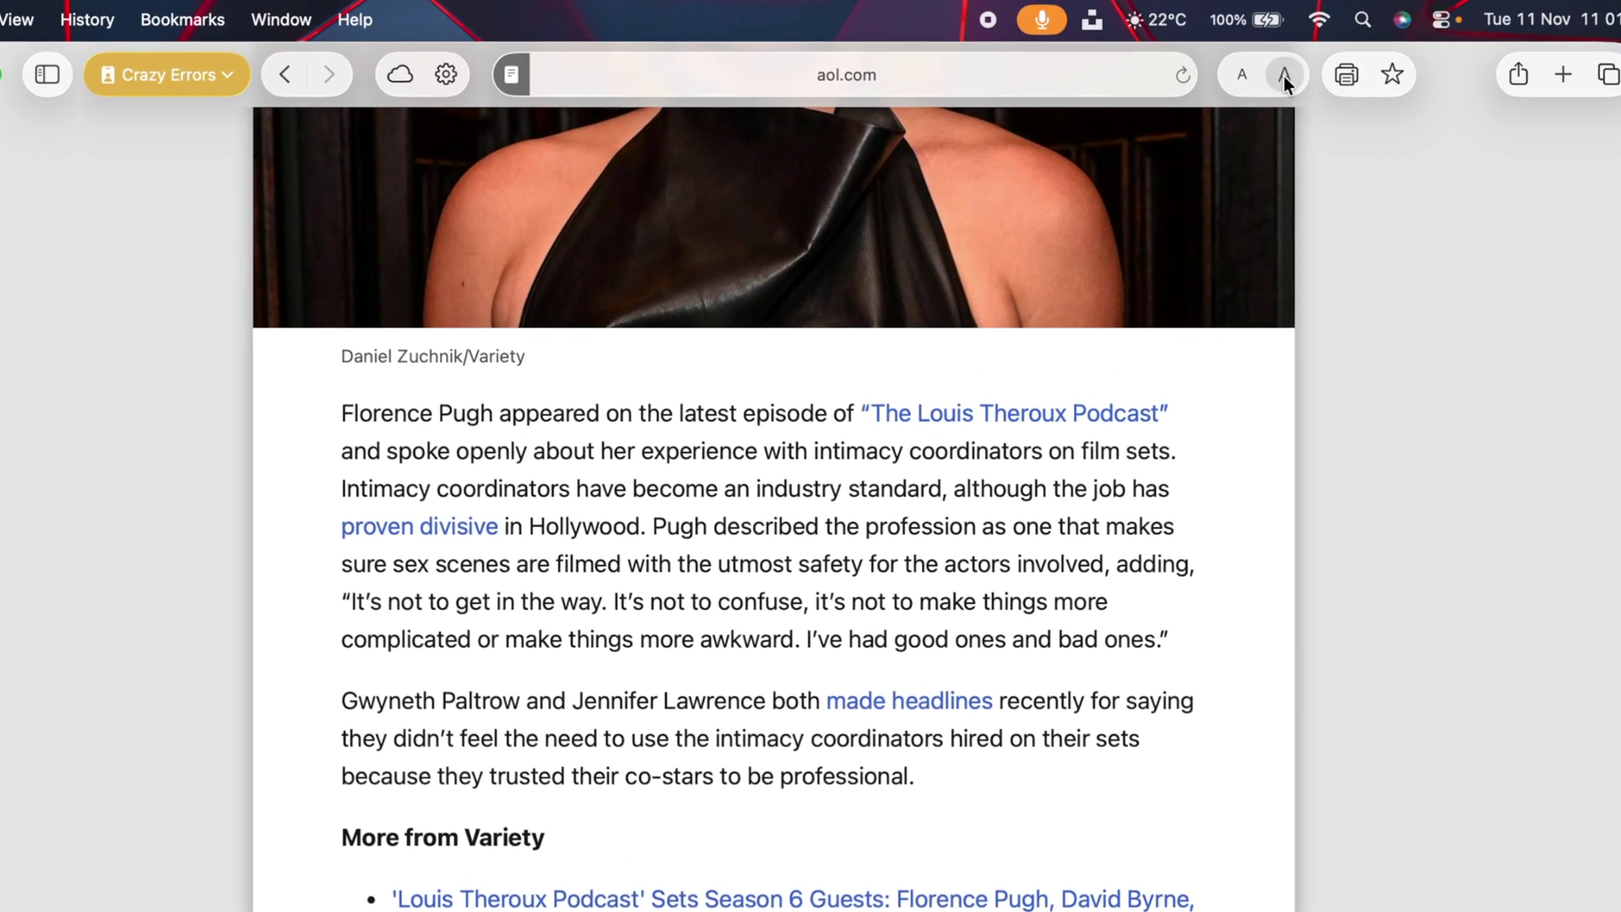
Adjust the Reader text size, leaving it smaller, then print the article as 4 A4 pages.
left_click(1245, 58)
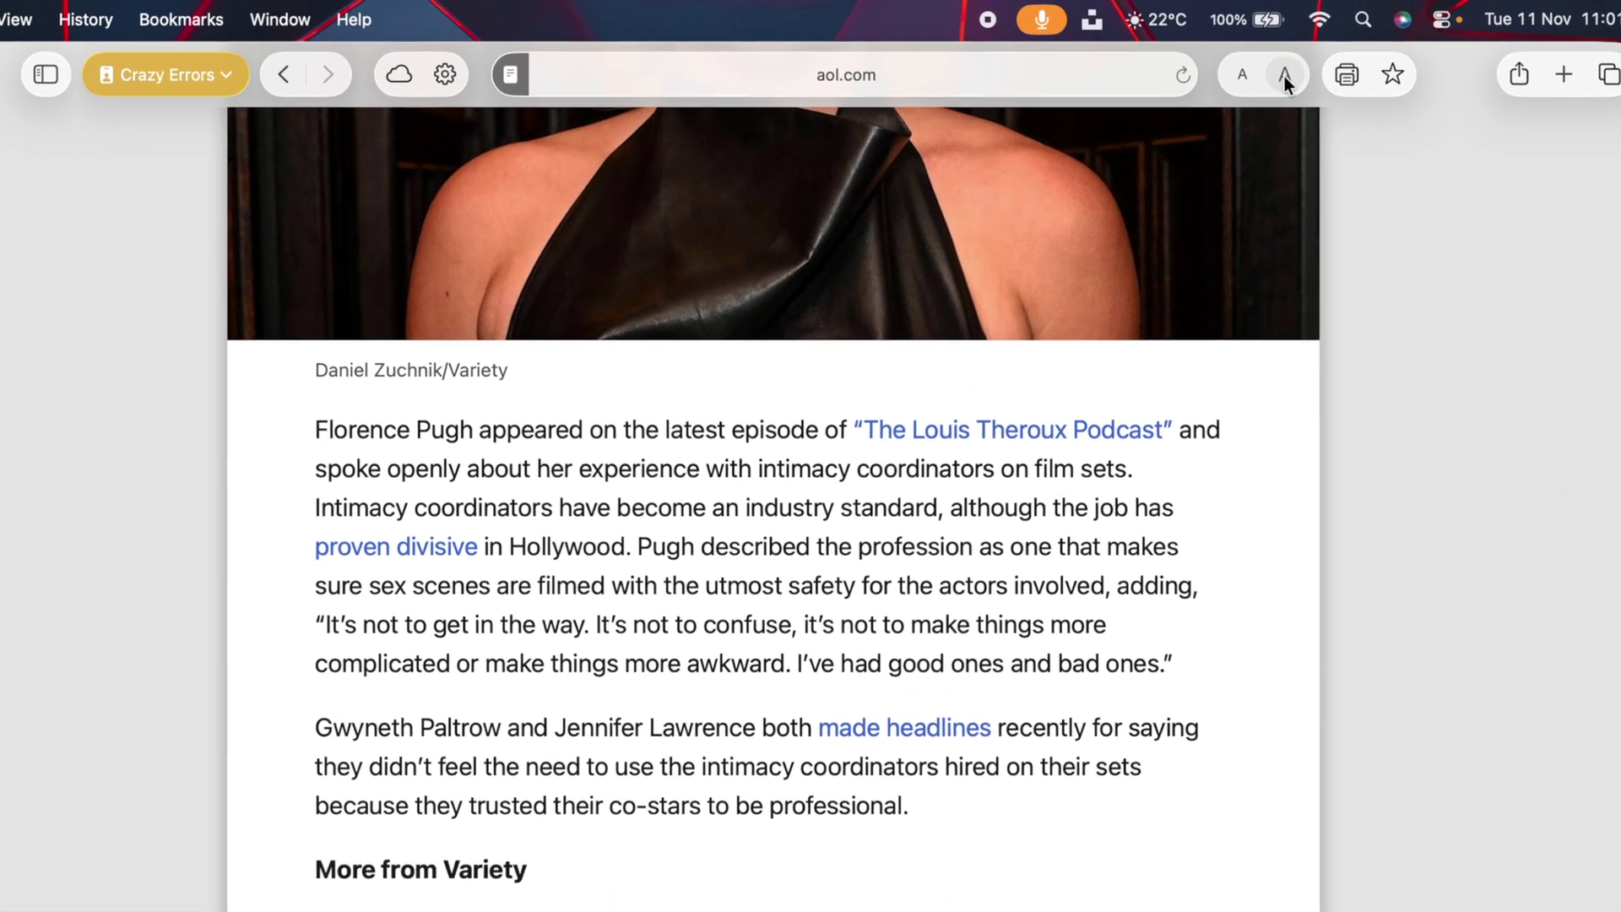
left_click(1242, 74)
double_click(1284, 75)
left_click(1242, 74)
left_click(1285, 75)
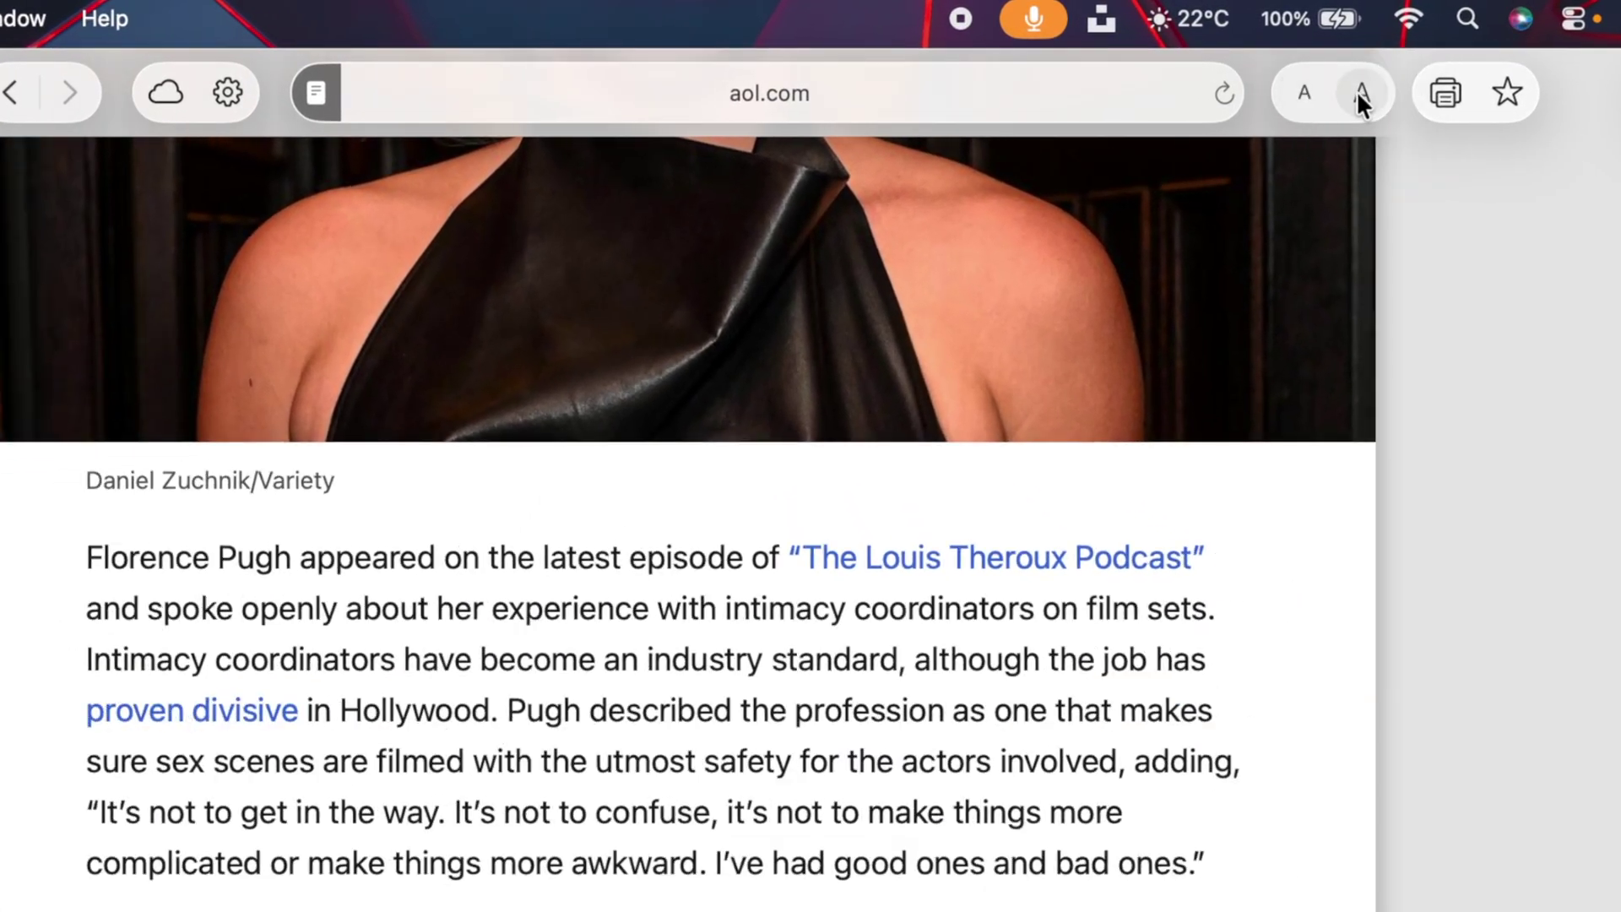
left_click(1301, 97)
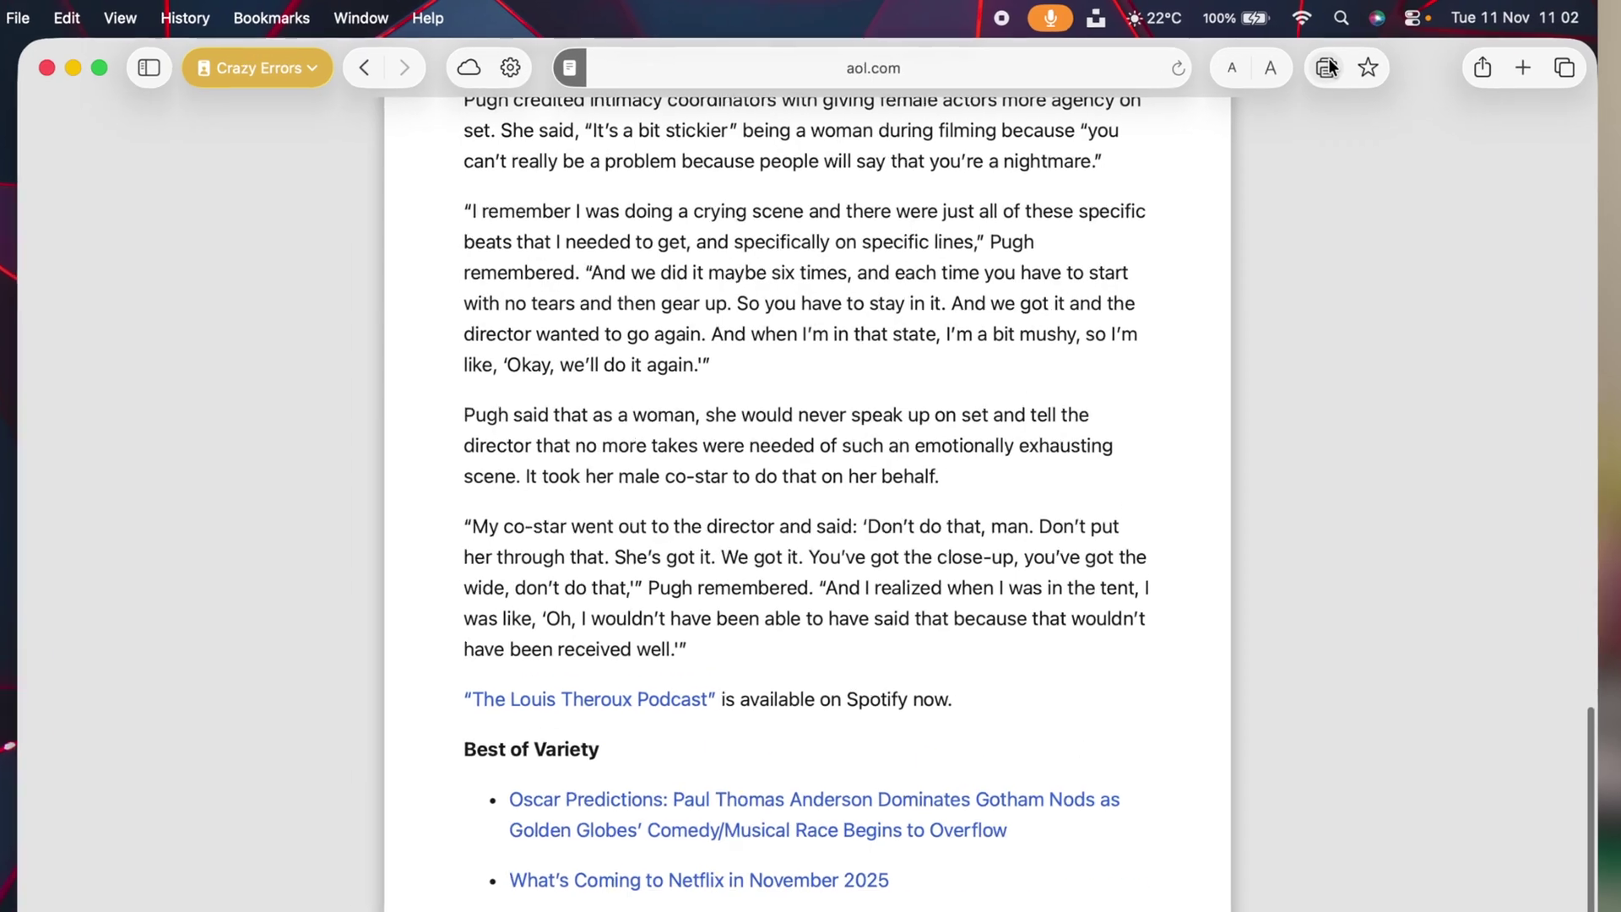
left_click(1346, 65)
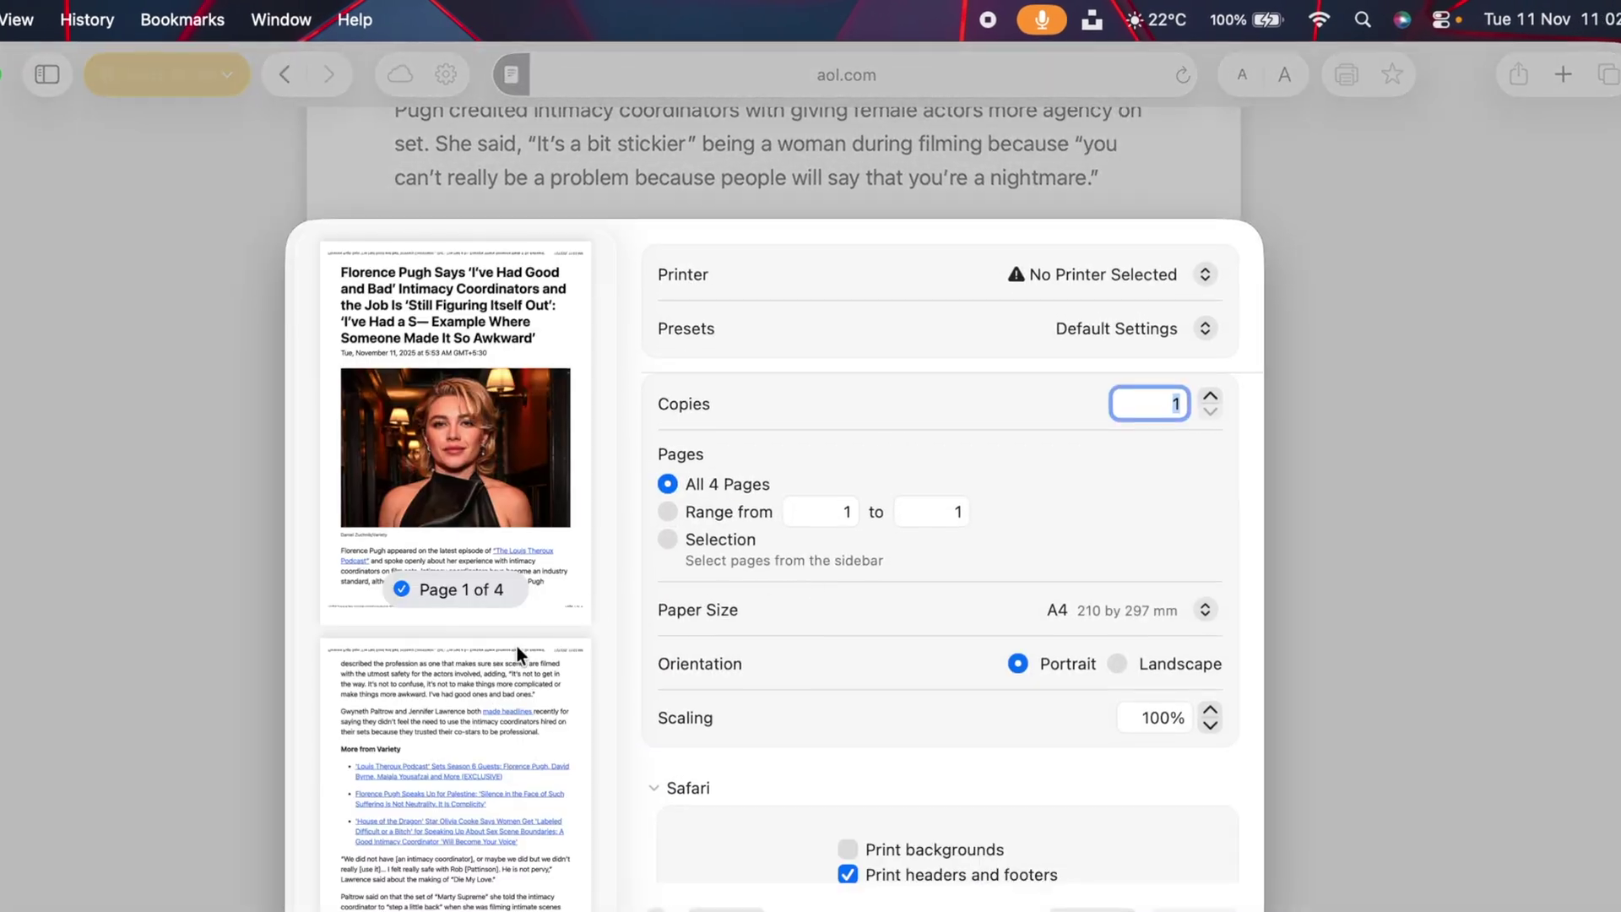
scroll(517, 646, "down", 10)
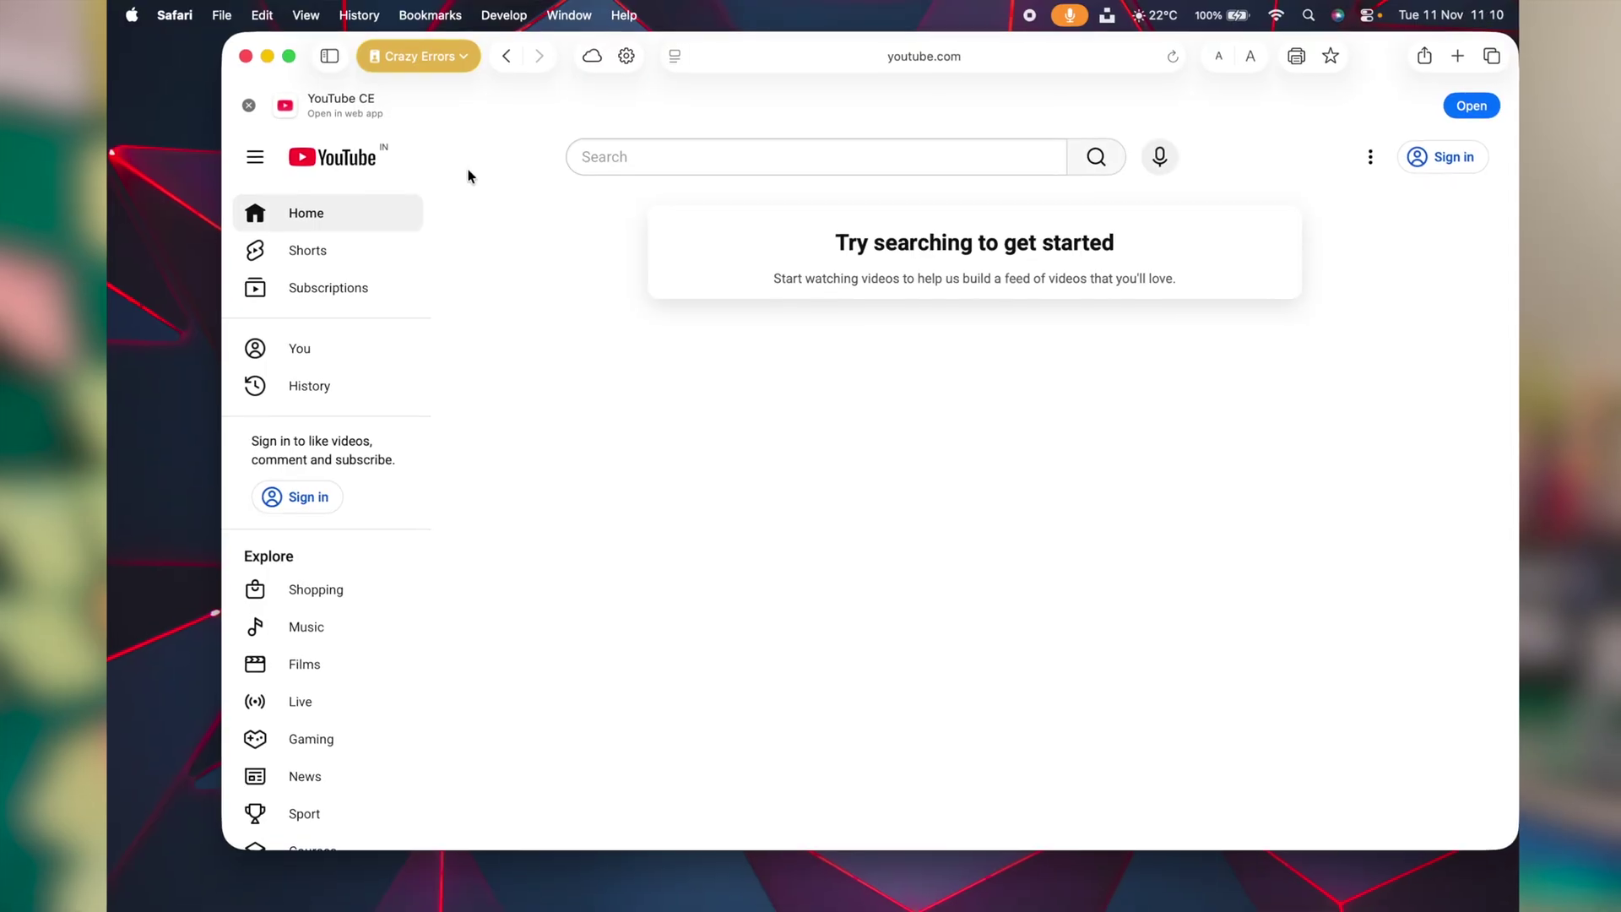
Add YouTube to the Dock as a web app named YouTube, replacing the existing one, and launch it.
left_click(223, 15)
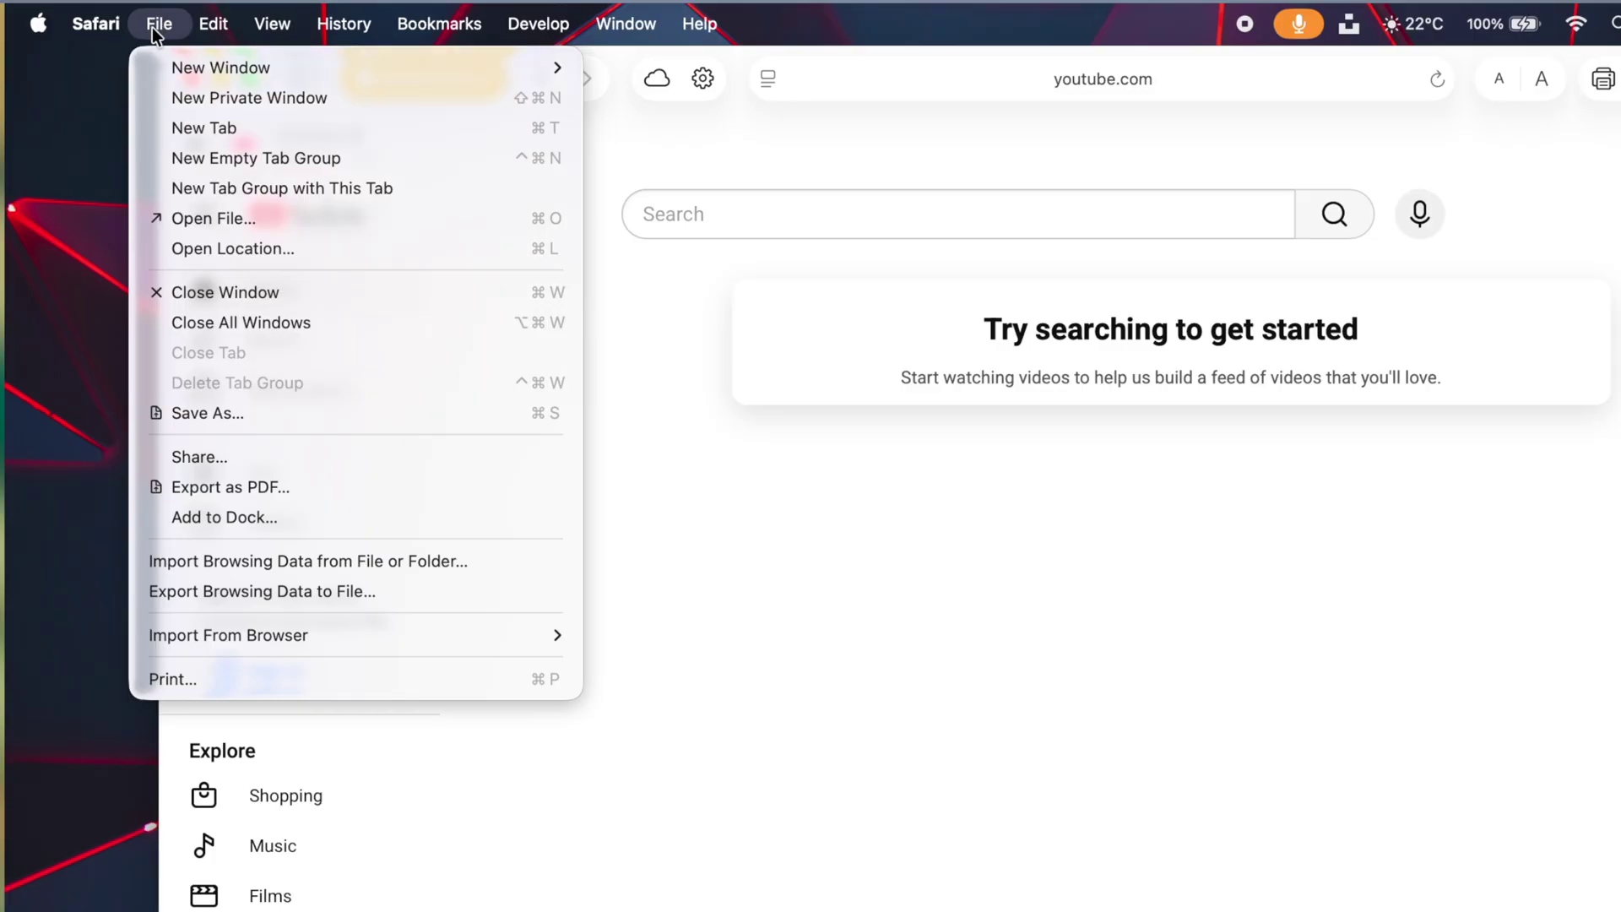
left_click(238, 515)
left_click_drag(913, 546, 790, 544)
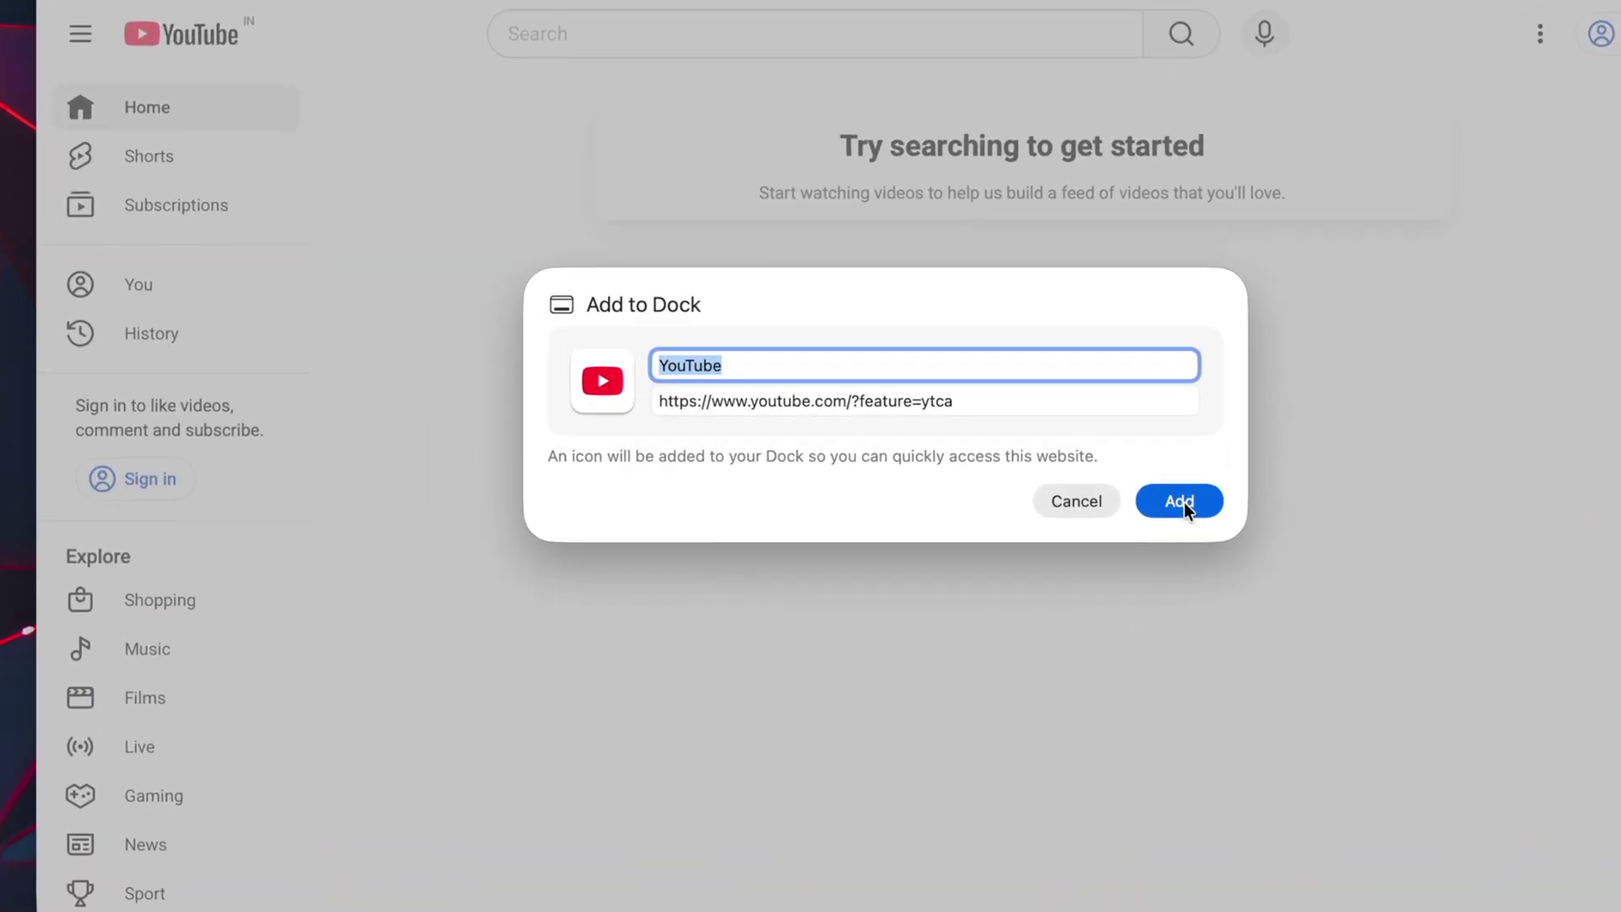
left_click(1228, 612)
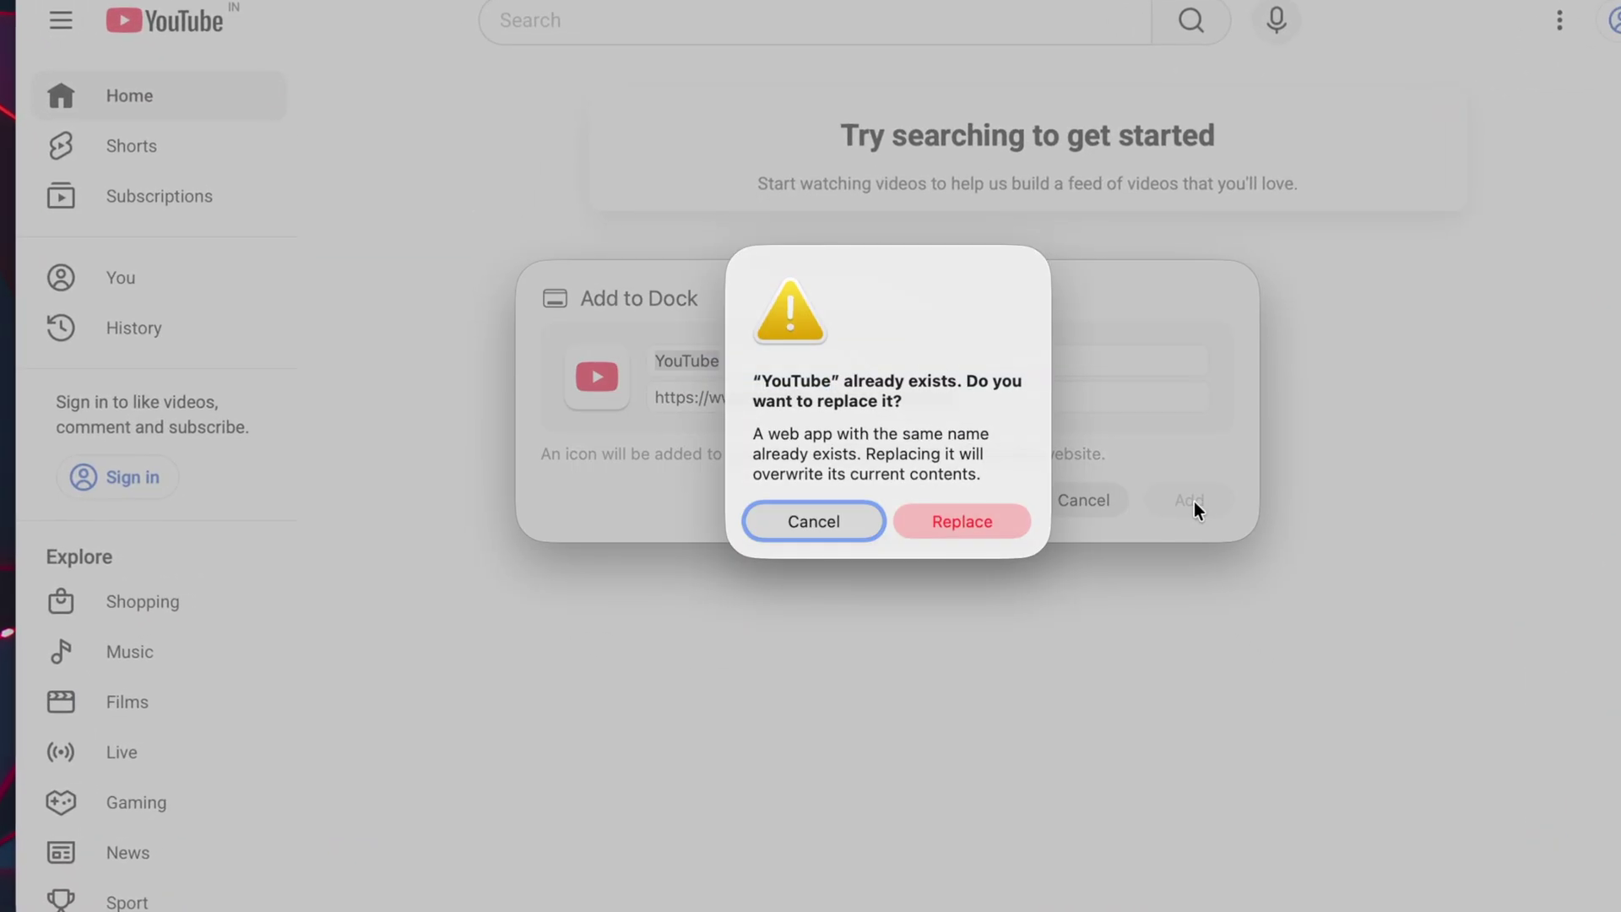
left_click(1000, 521)
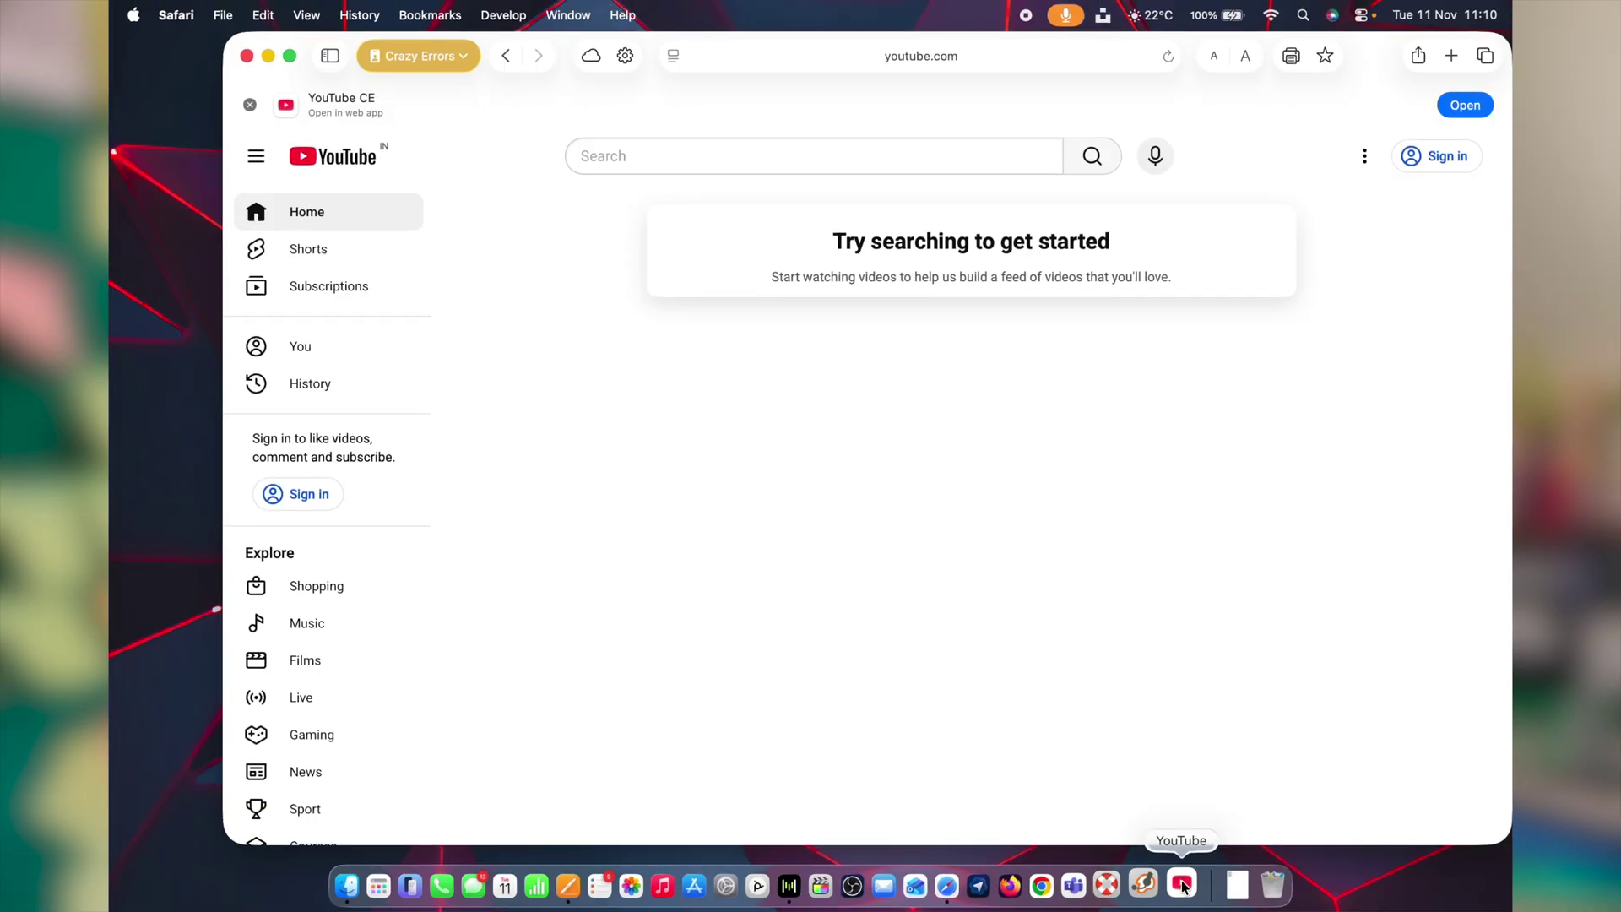
left_click(1182, 878)
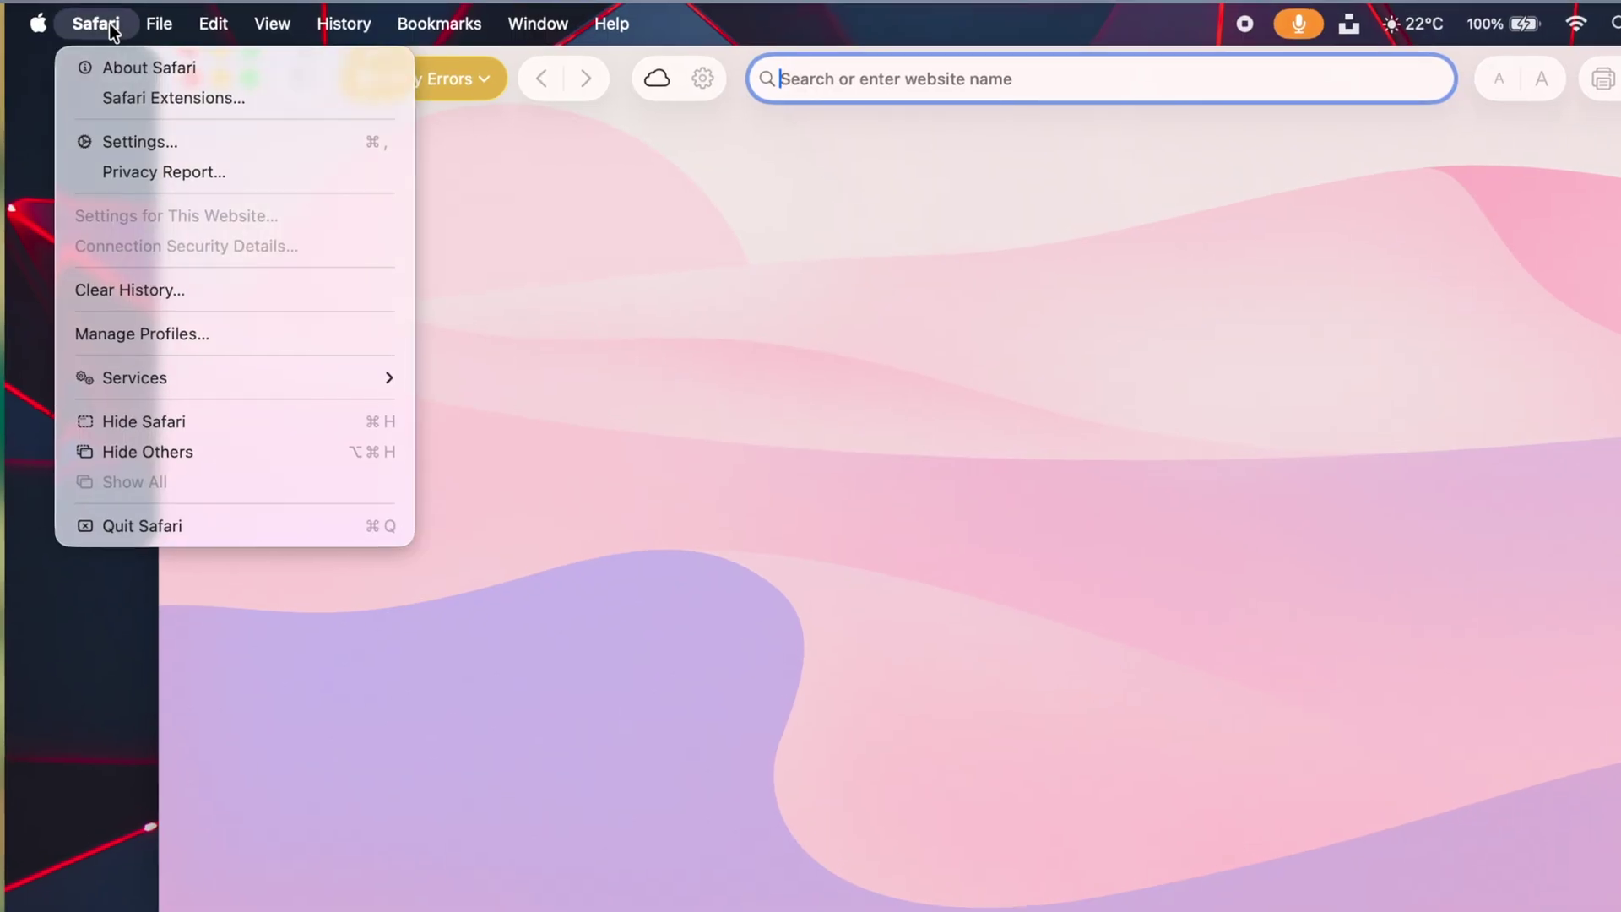
In Privacy's Manage Website Data, remove google.com's data, then remove data for all websites.
left_click(113, 142)
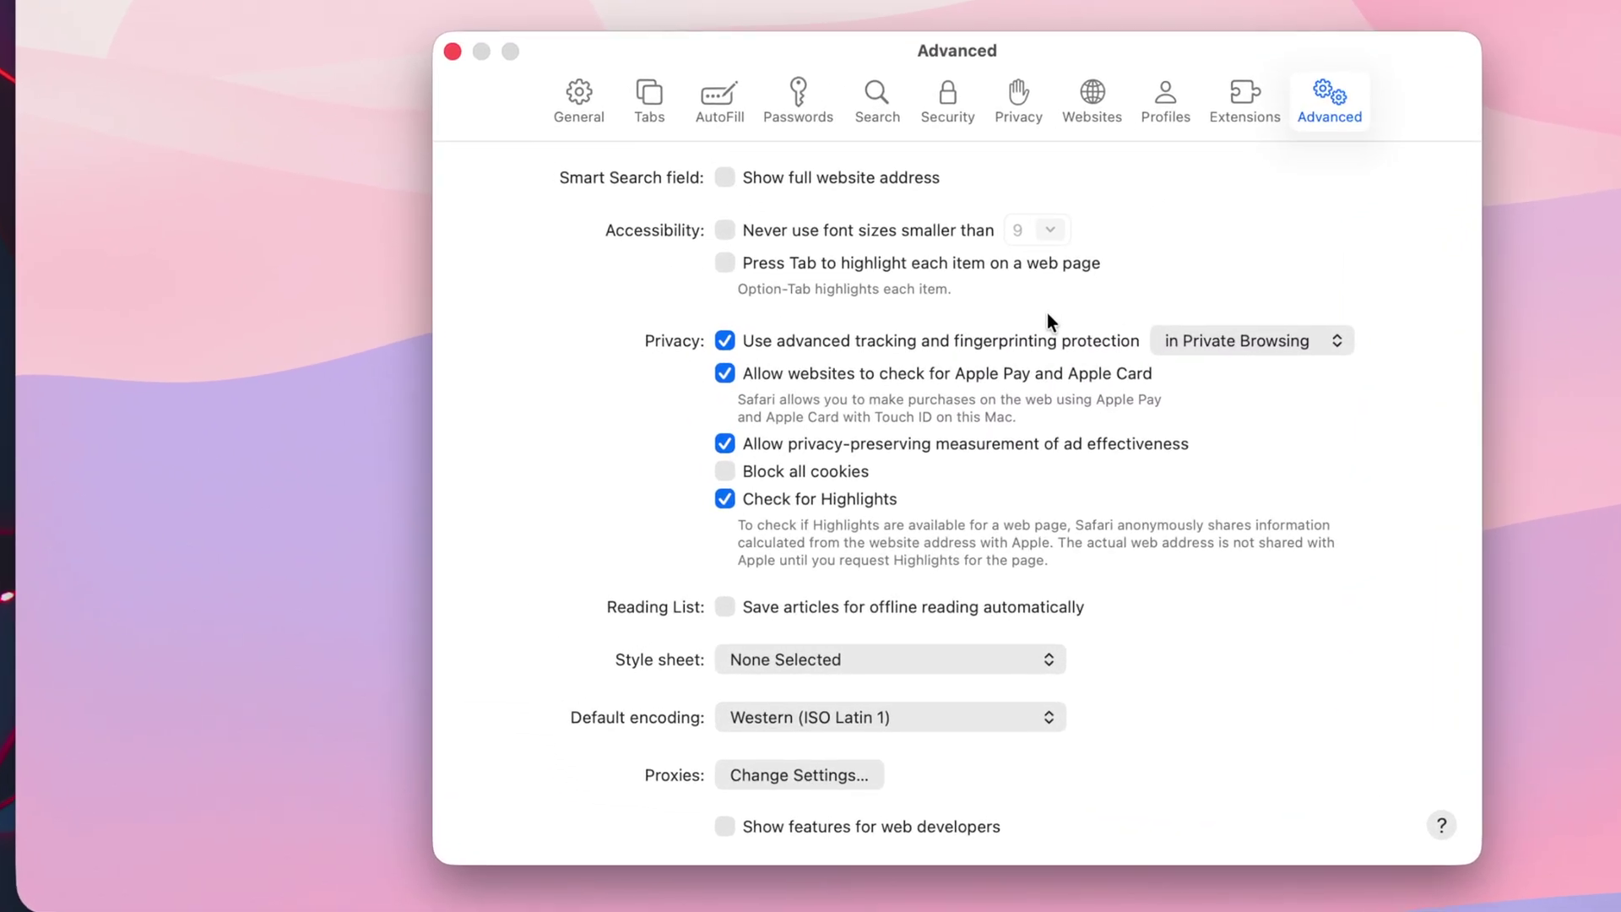
left_click(1024, 105)
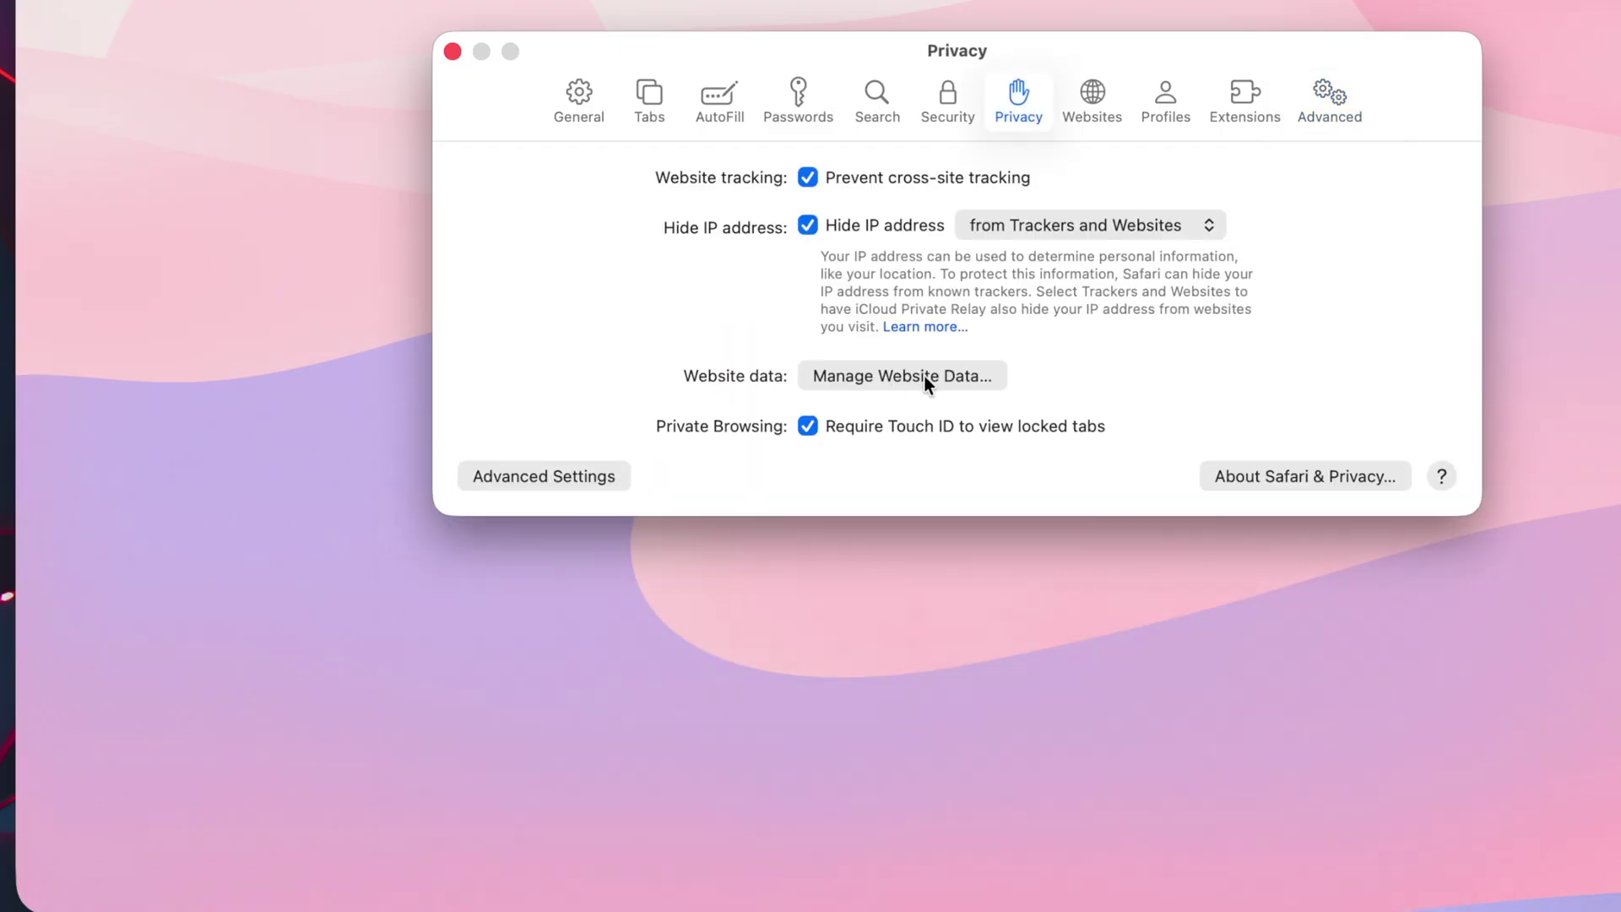
left_click(926, 382)
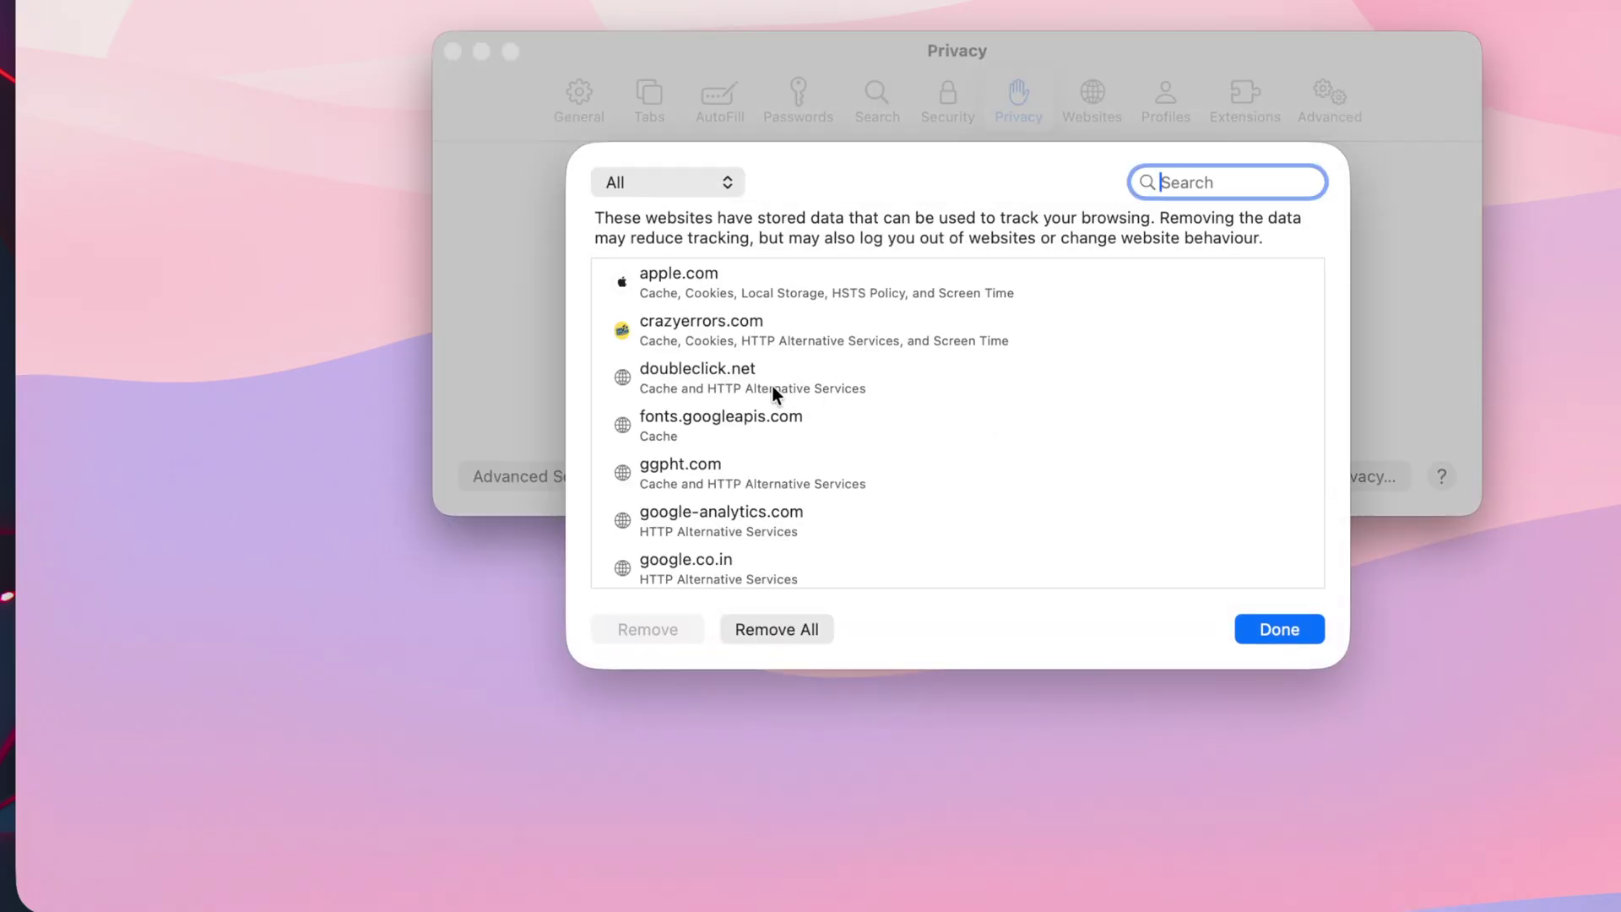
left_click(760, 393)
scroll(758, 394, "down", 5)
left_click(701, 363)
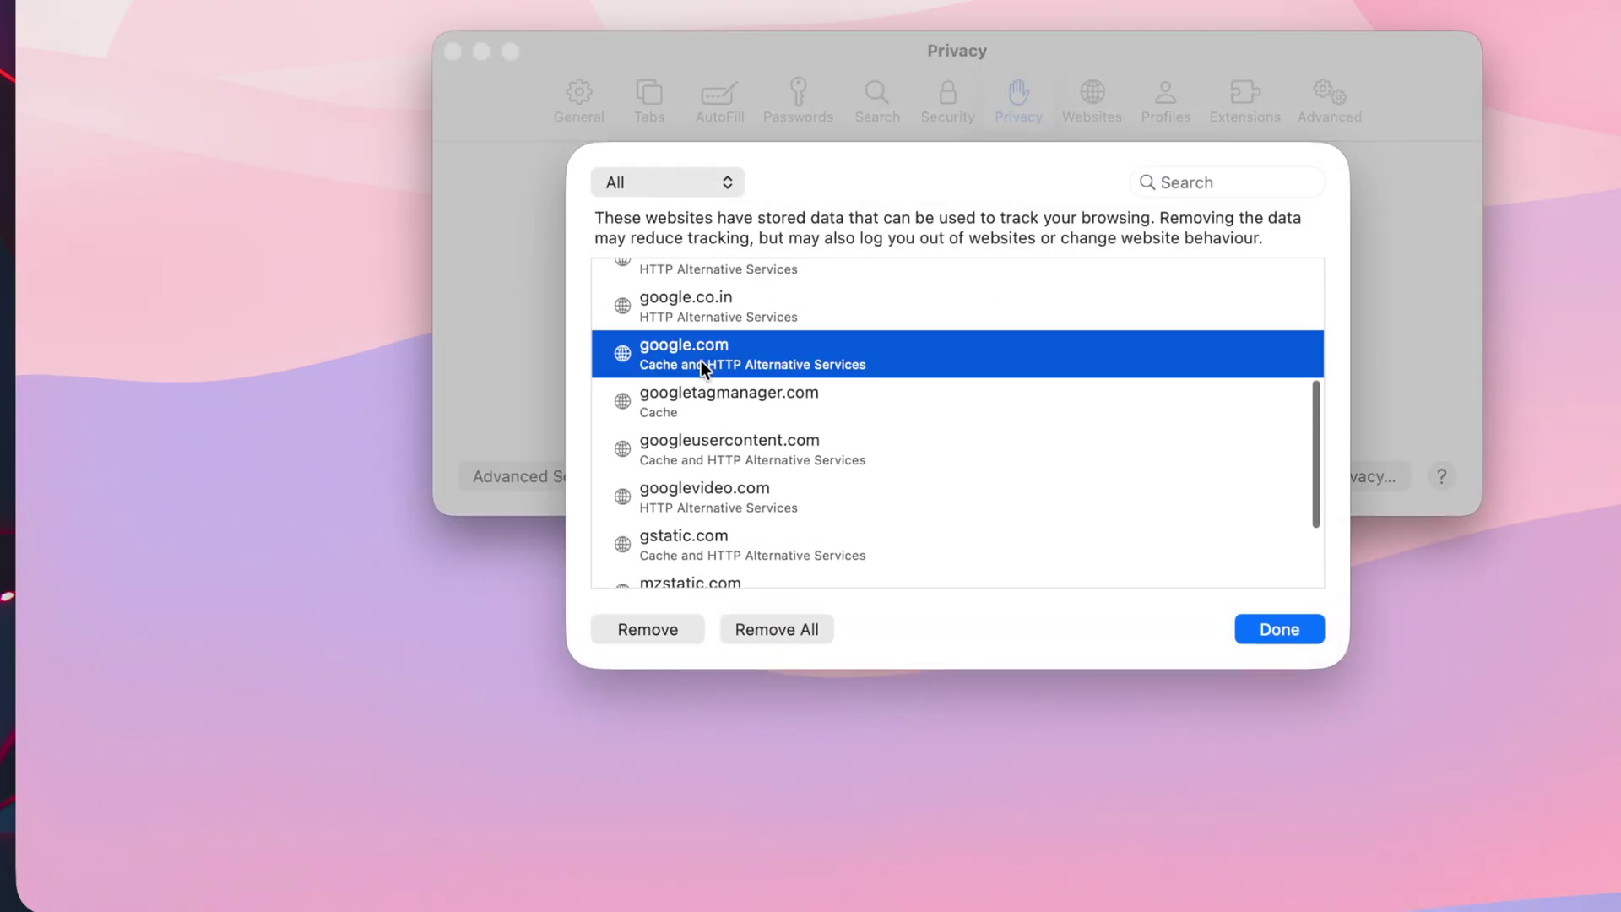
left_click(667, 630)
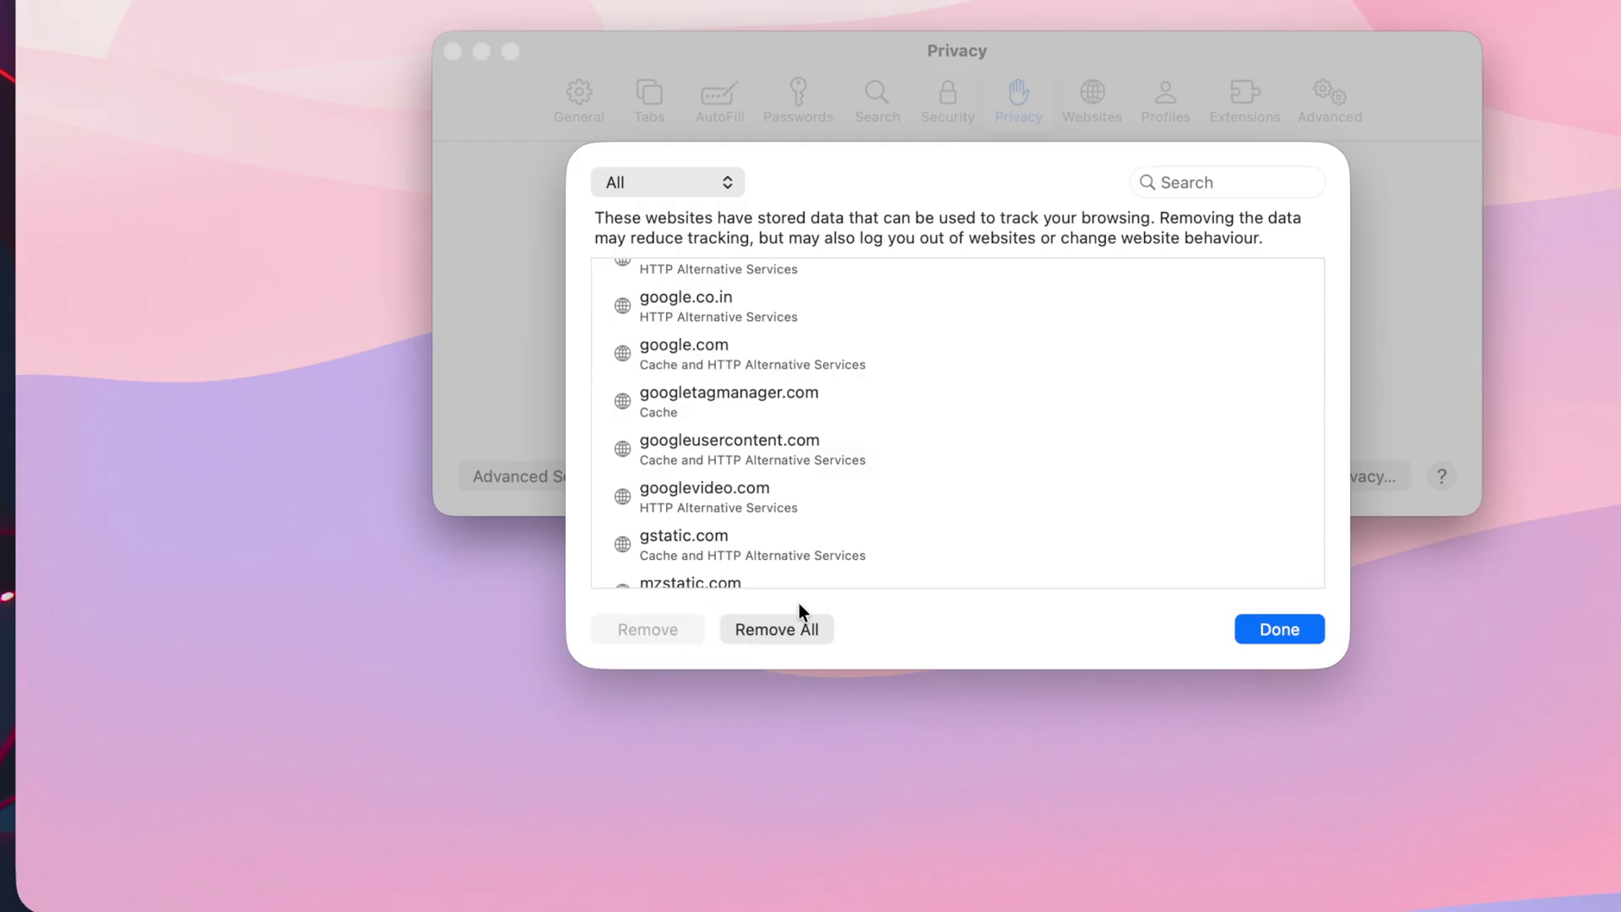
left_click(777, 630)
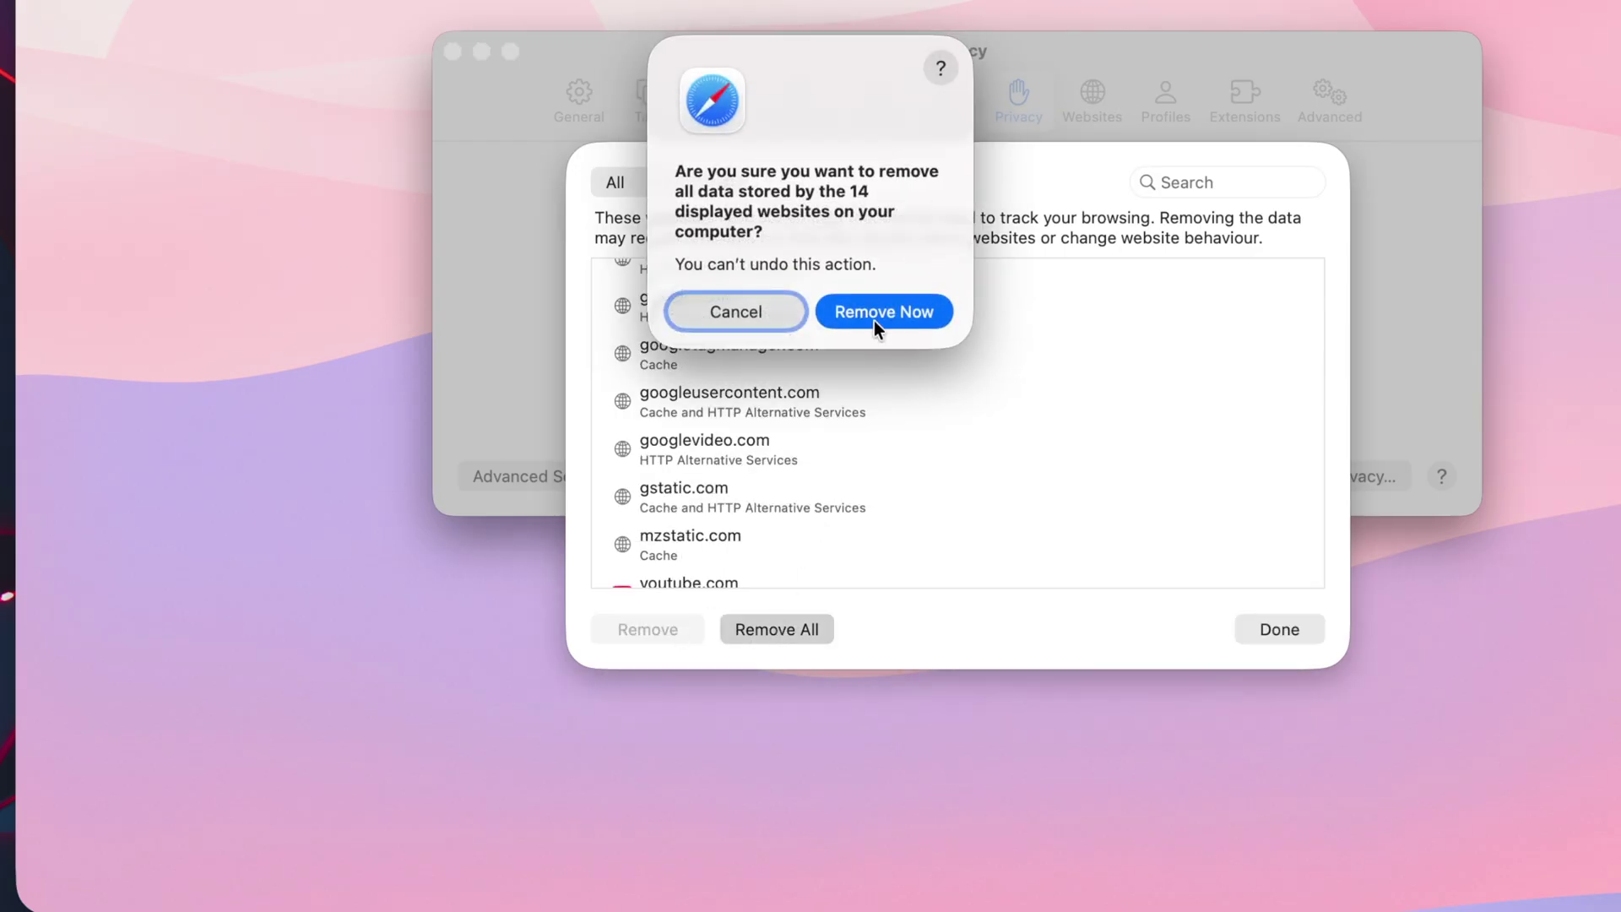
left_click(880, 318)
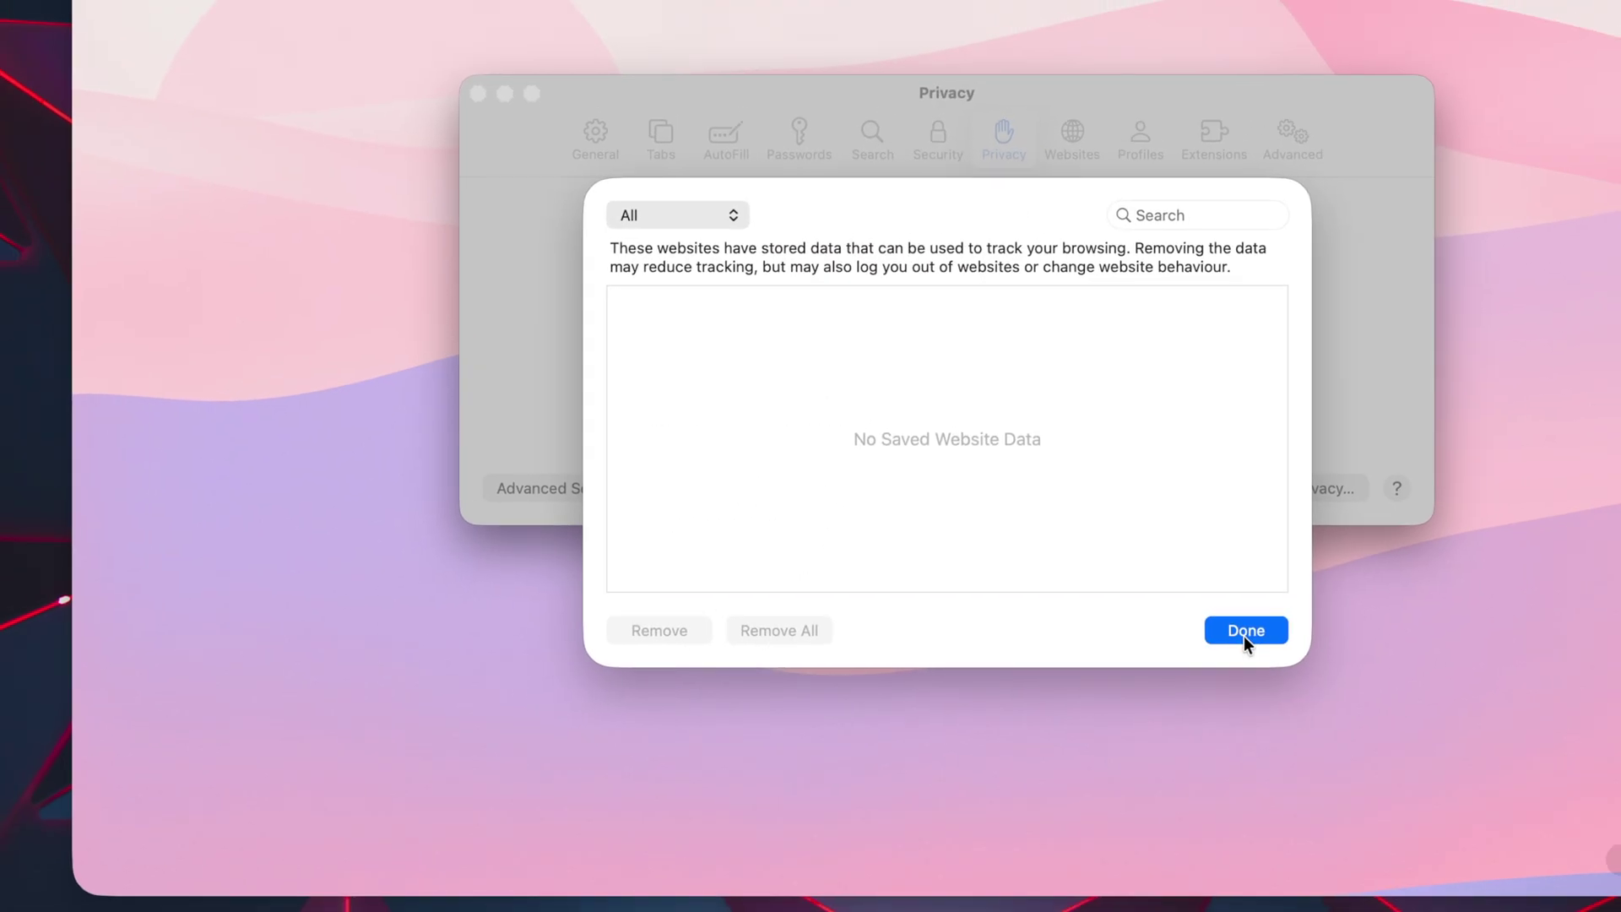
left_click(1245, 631)
Uninstall the Anybox extension and move the Anybox app from Applications to the Bin.
left_click(1126, 129)
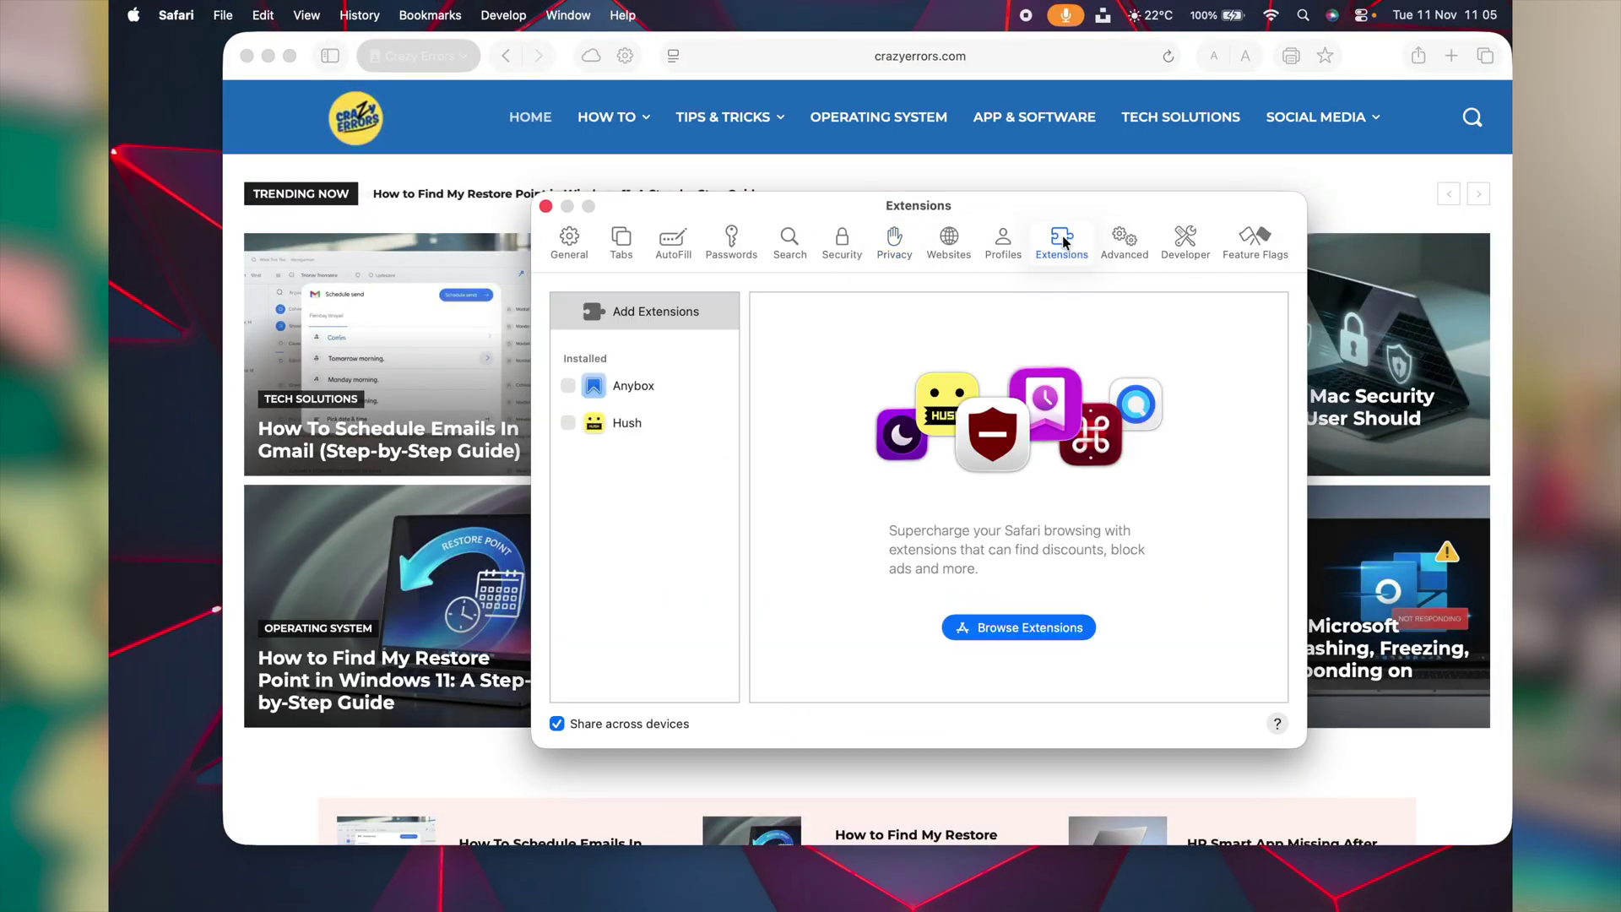
left_click(617, 386)
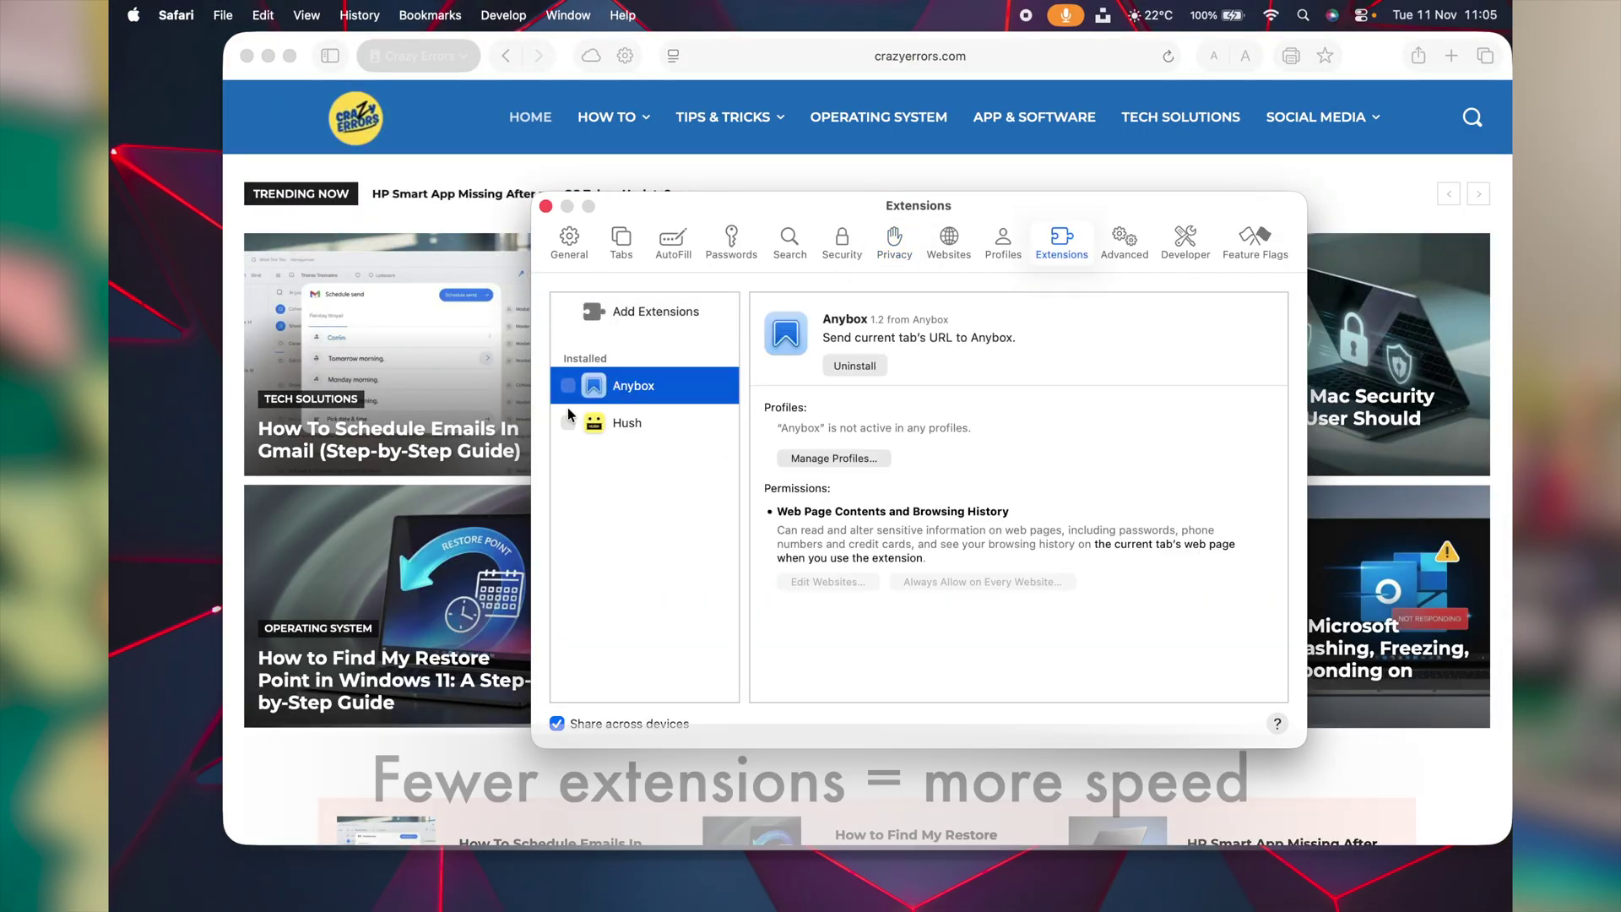
left_click(569, 386)
left_click(856, 368)
left_click(906, 505)
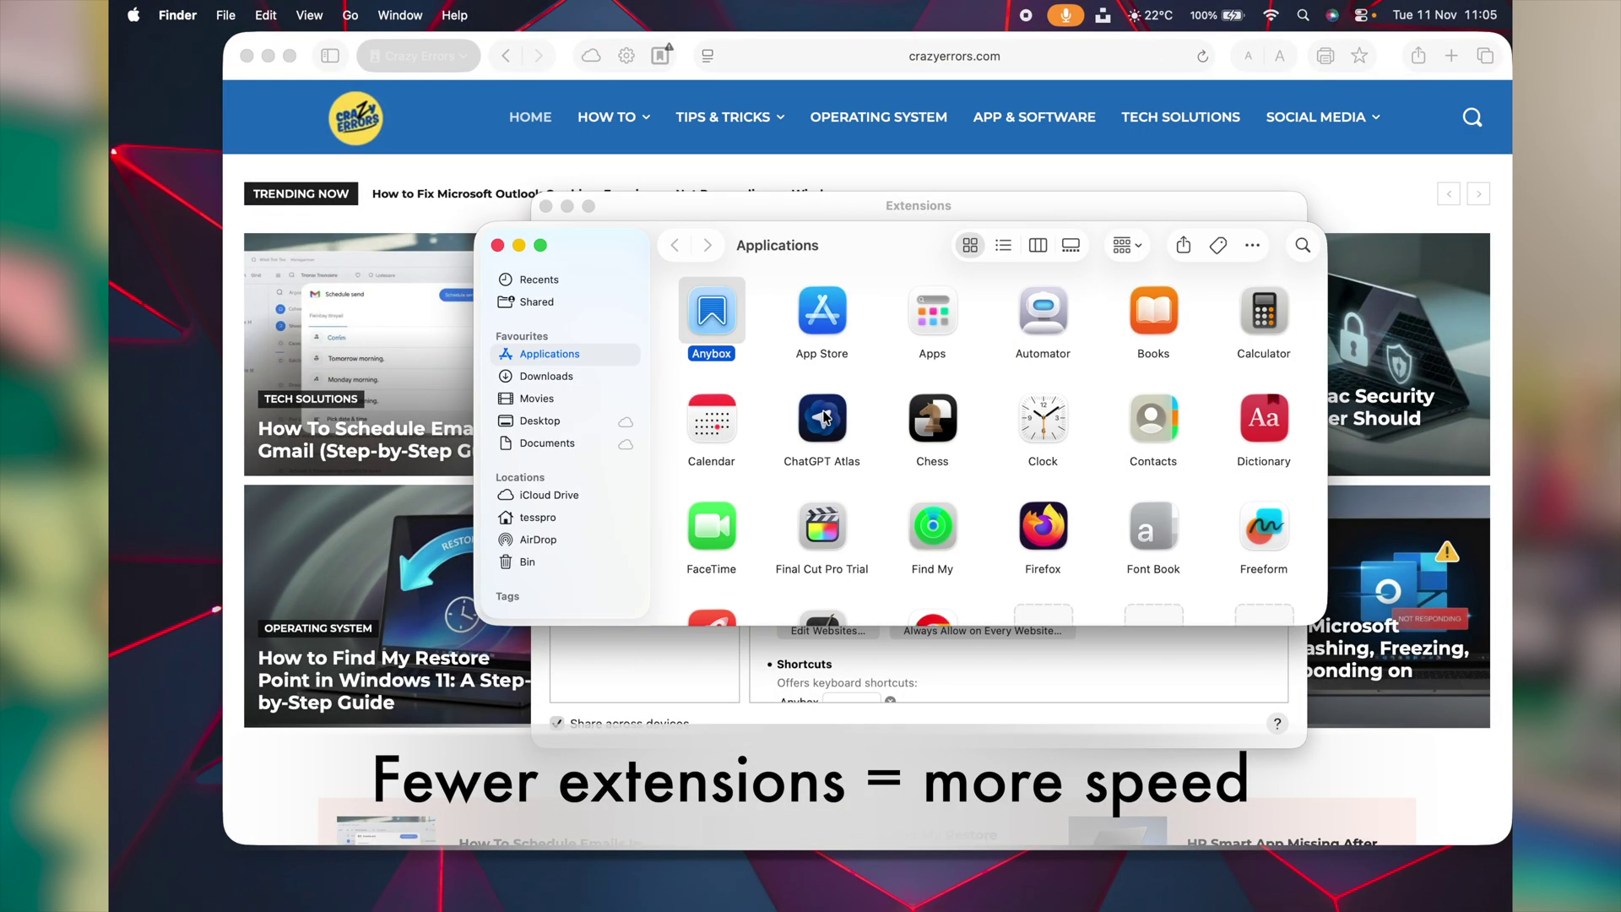
right_click(713, 308)
left_click(773, 378)
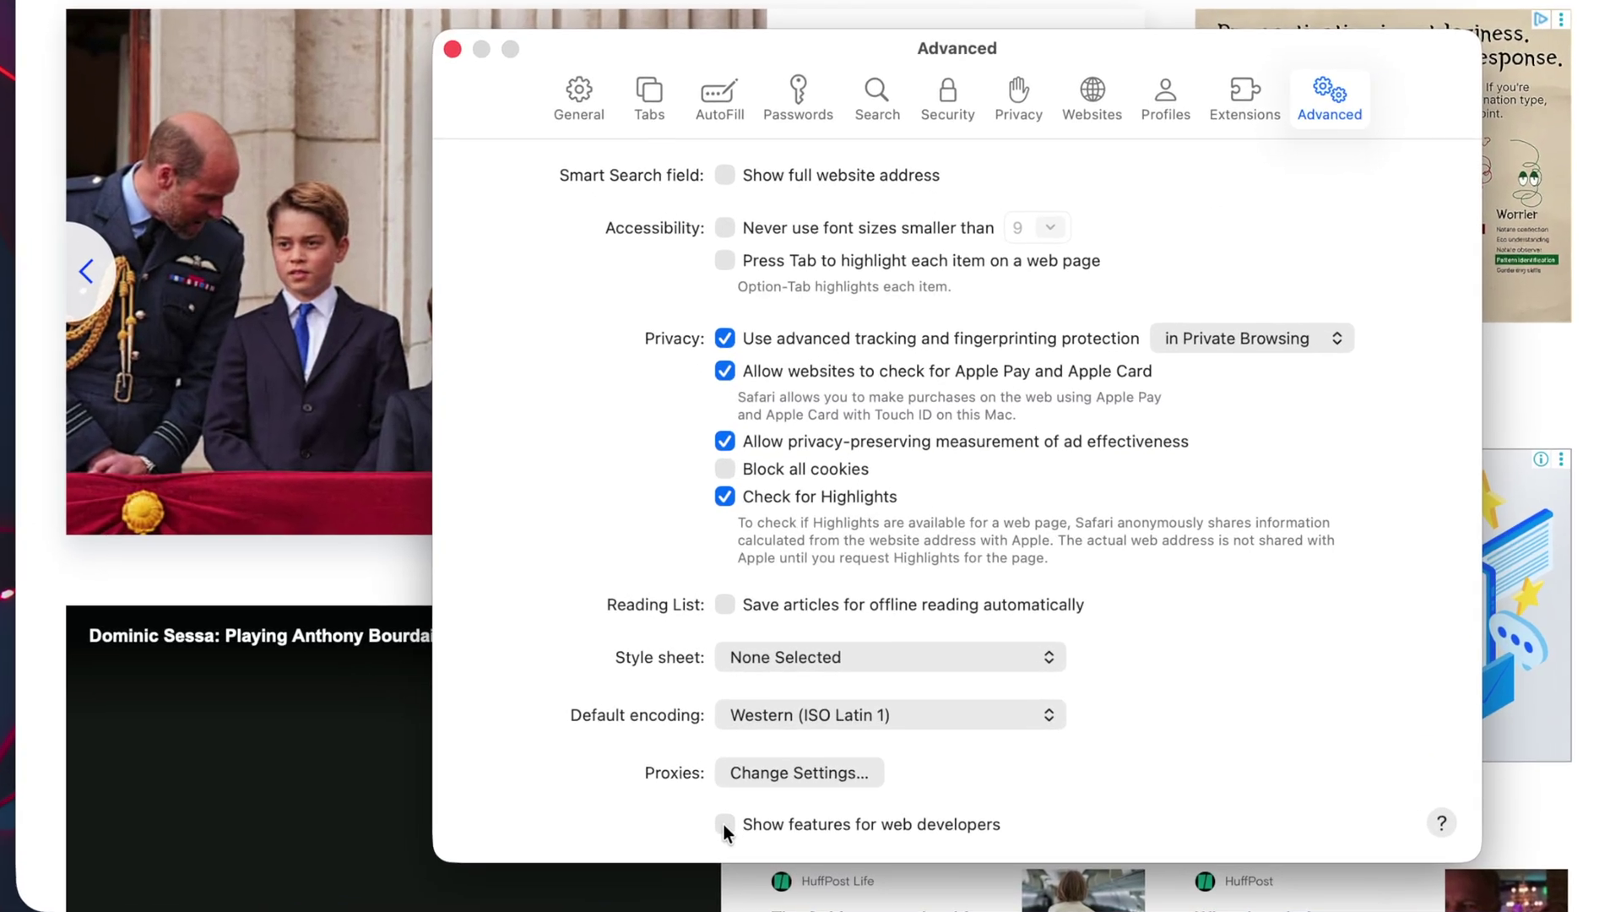
Enable Show features for web developers, then empty caches from the new Develop menu.
left_click(724, 824)
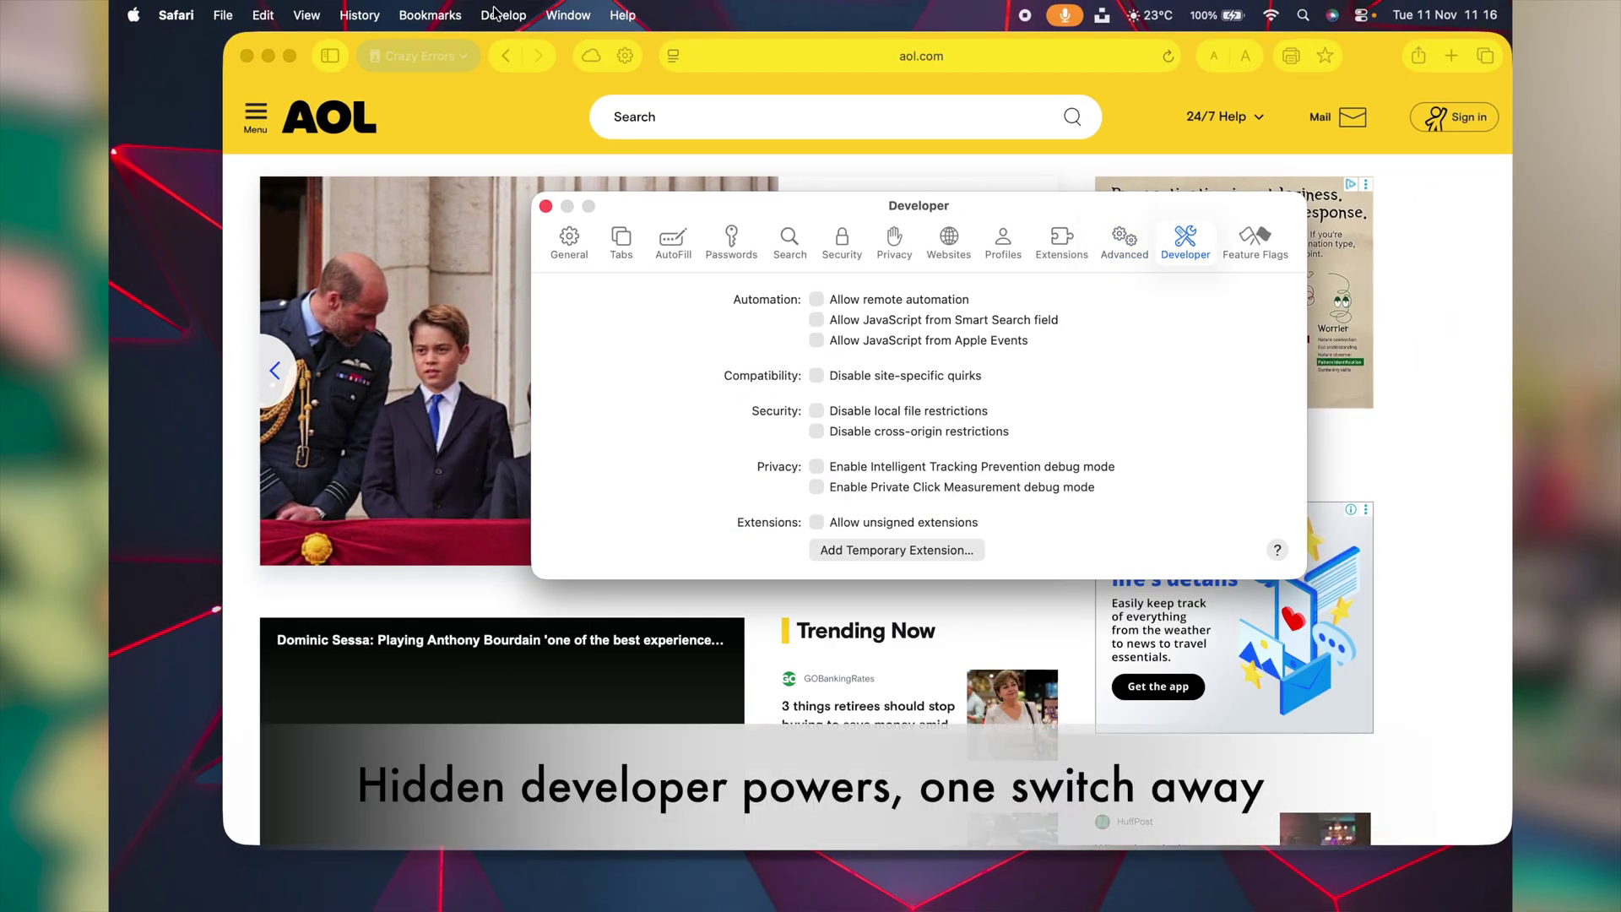
left_click(503, 15)
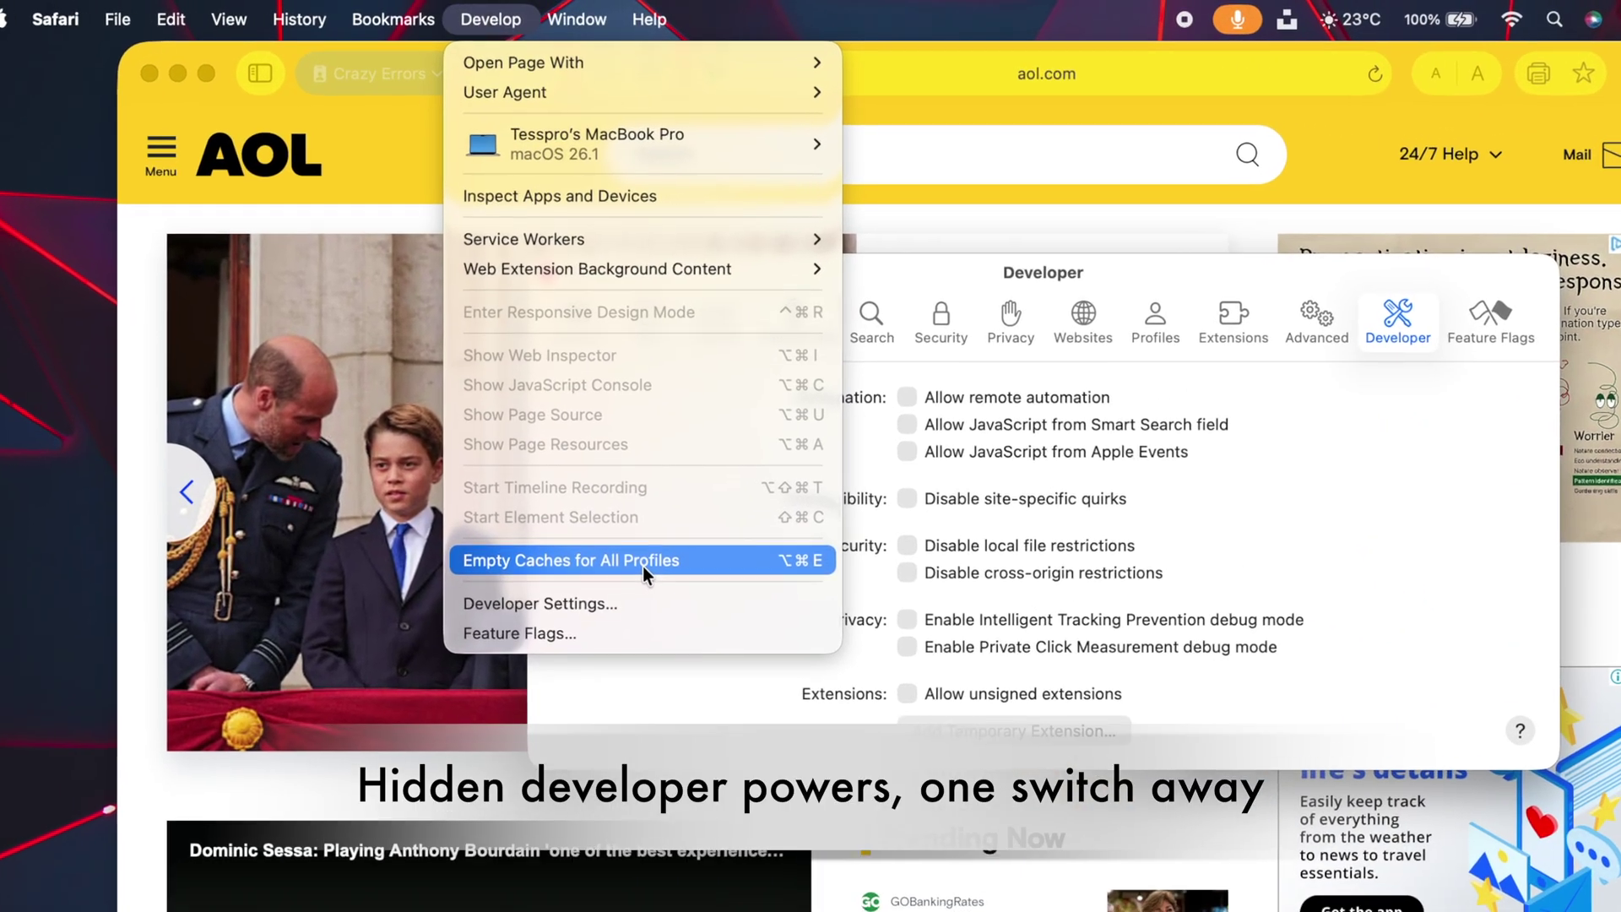
left_click(585, 426)
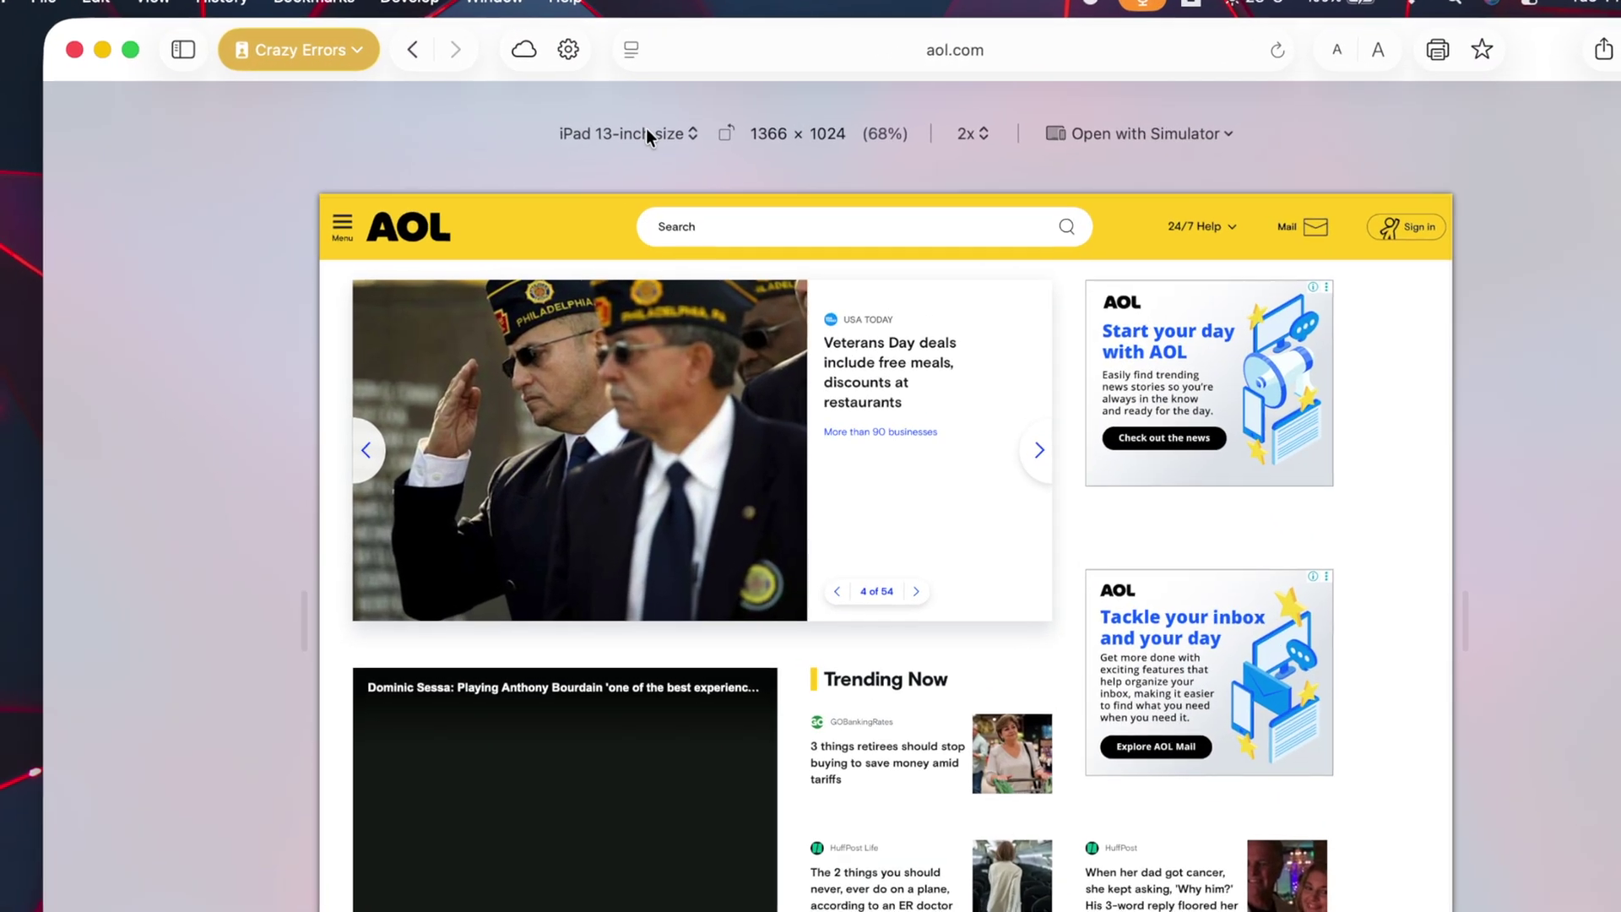
Preview aol.com in Responsive Design Mode at iPhone size, then switch back to iPad 13-inch.
left_click(676, 120)
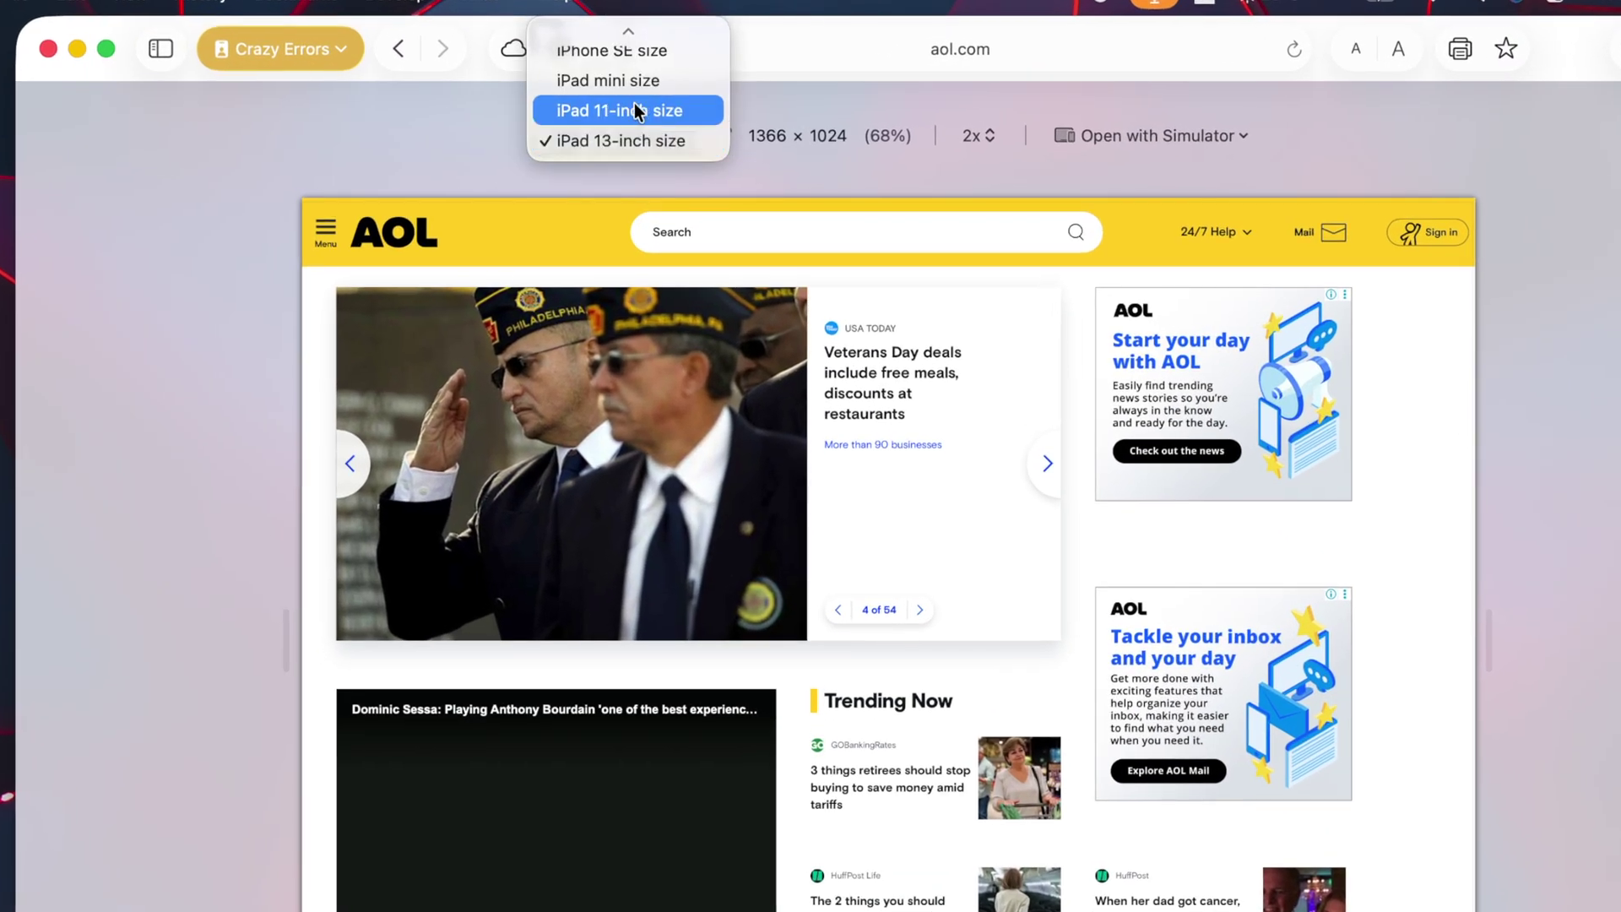
scroll(632, 93, "up", 3)
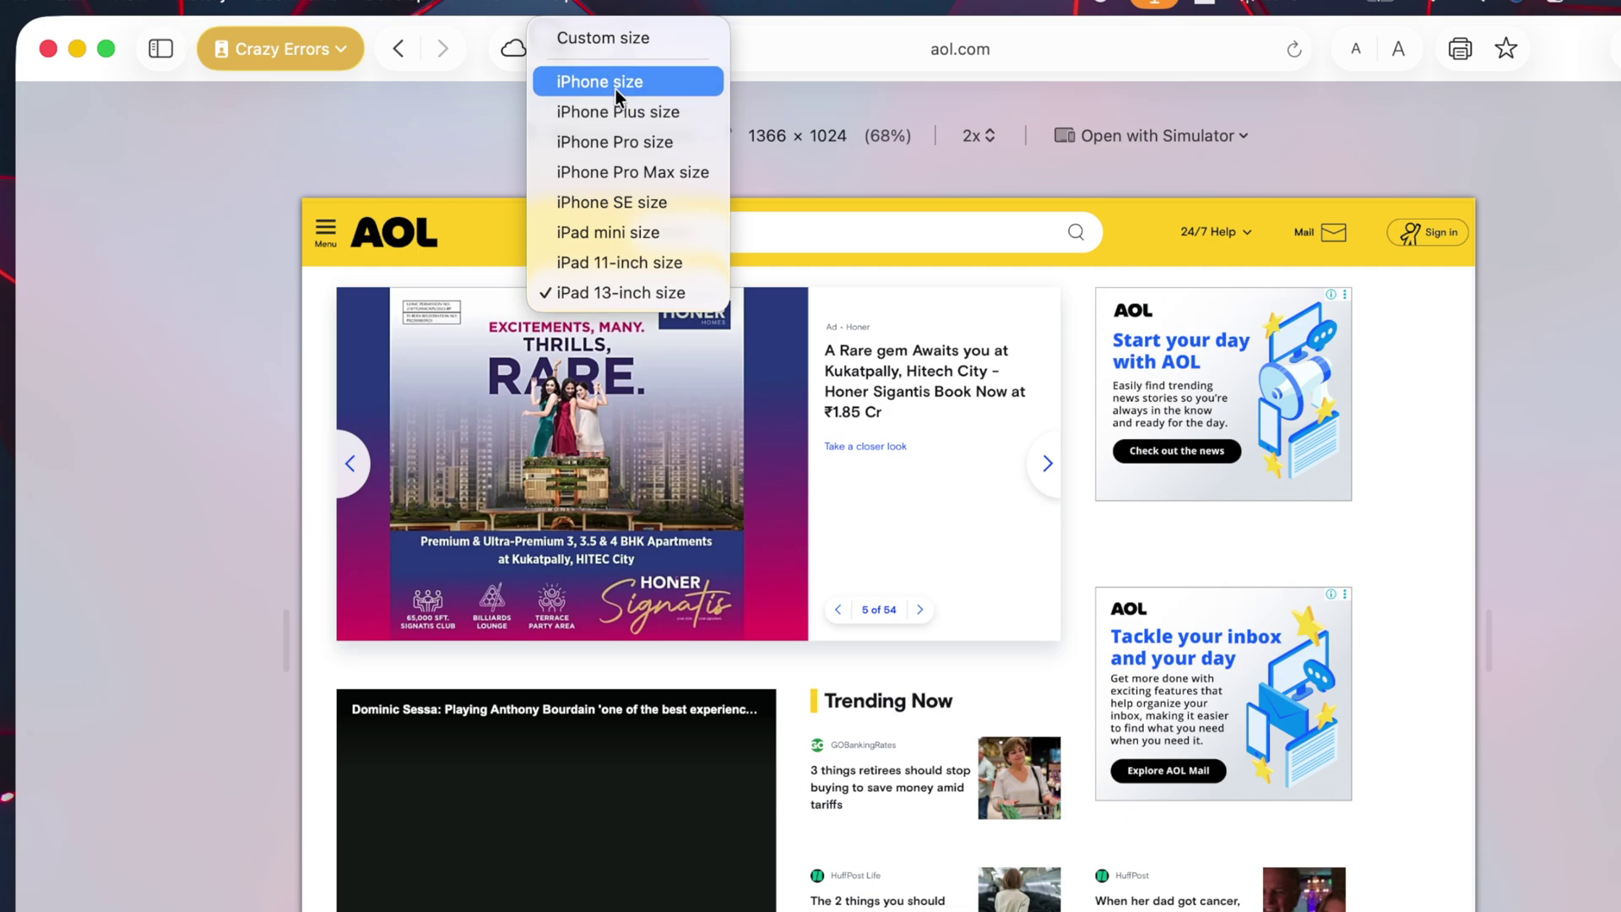
left_click(616, 88)
scroll(910, 795, "down", 15)
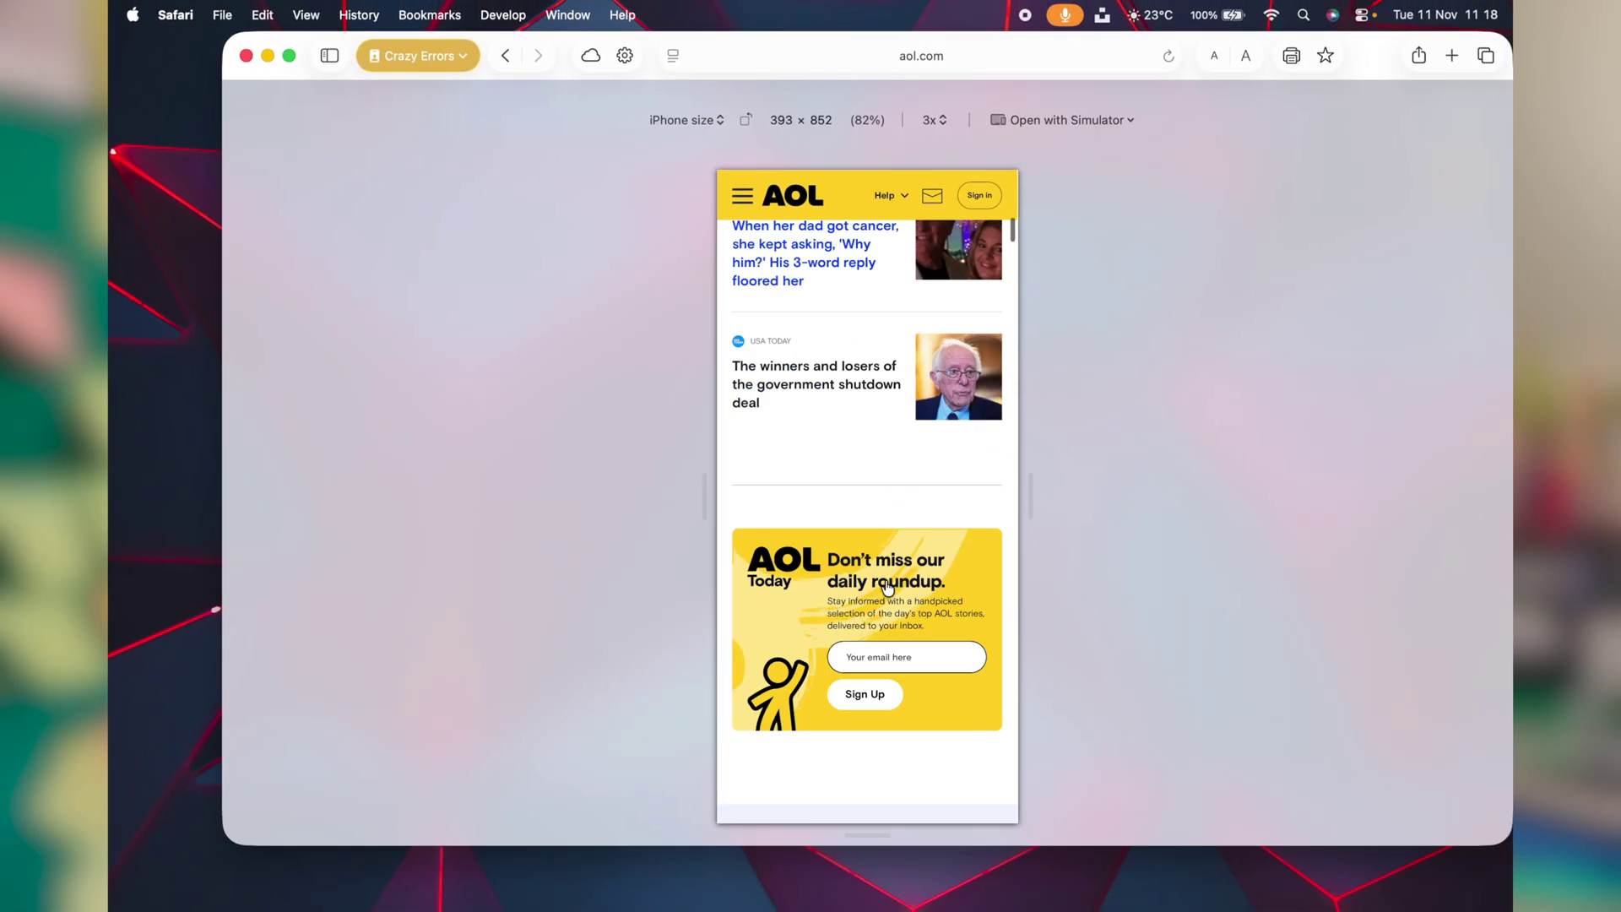
scroll(867, 506, "down", 6)
scroll(867, 506, "up", 8)
left_click(687, 120)
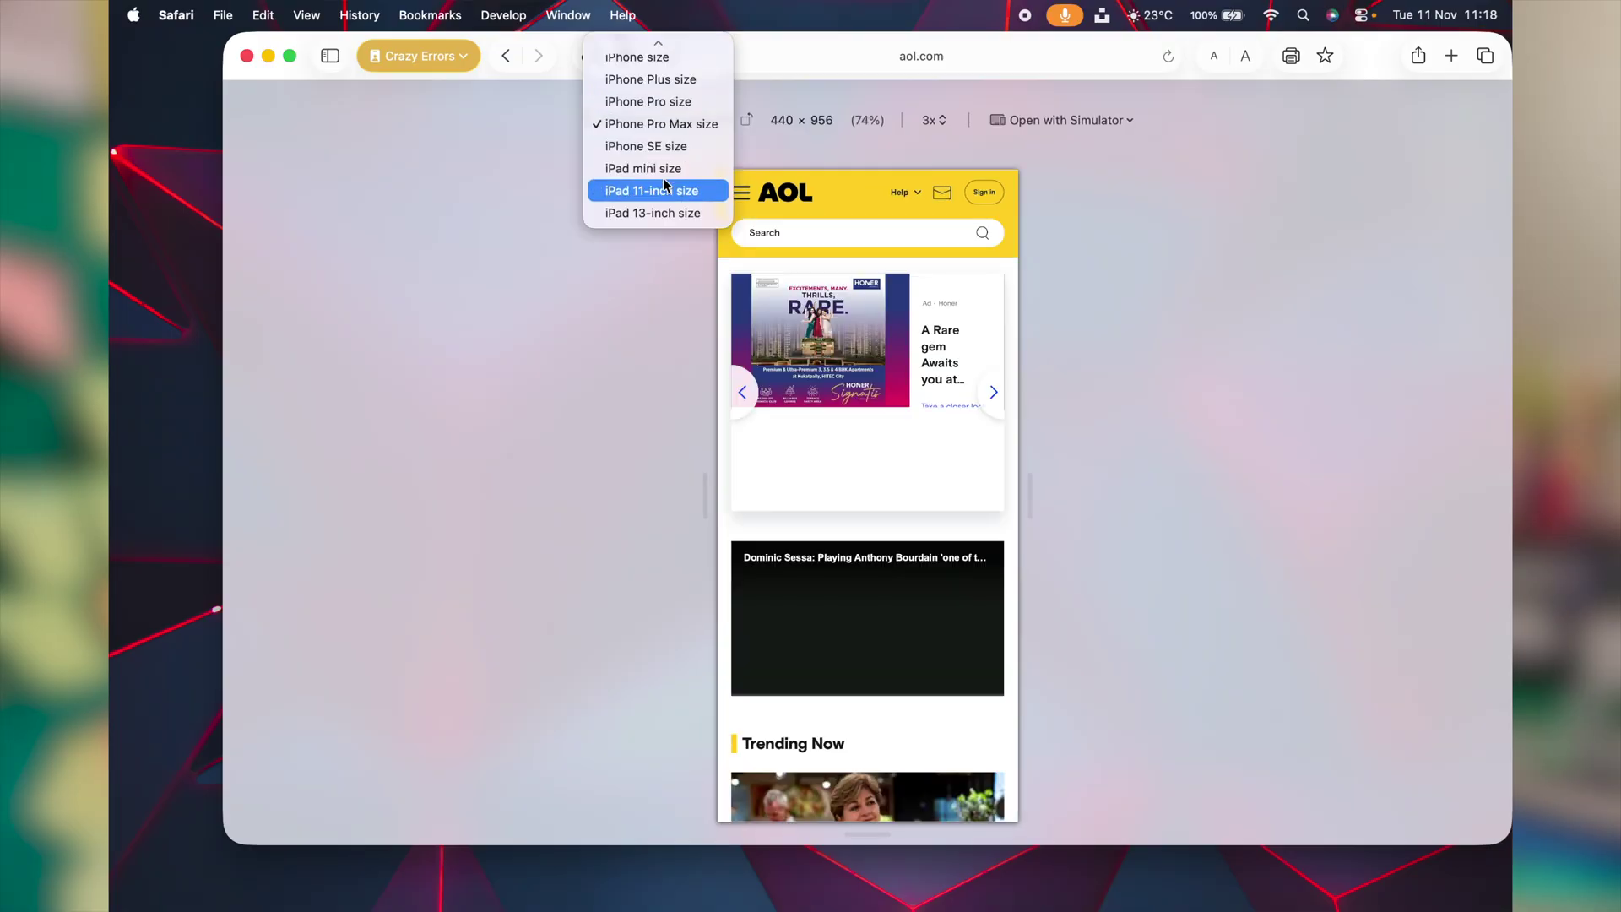
left_click(657, 215)
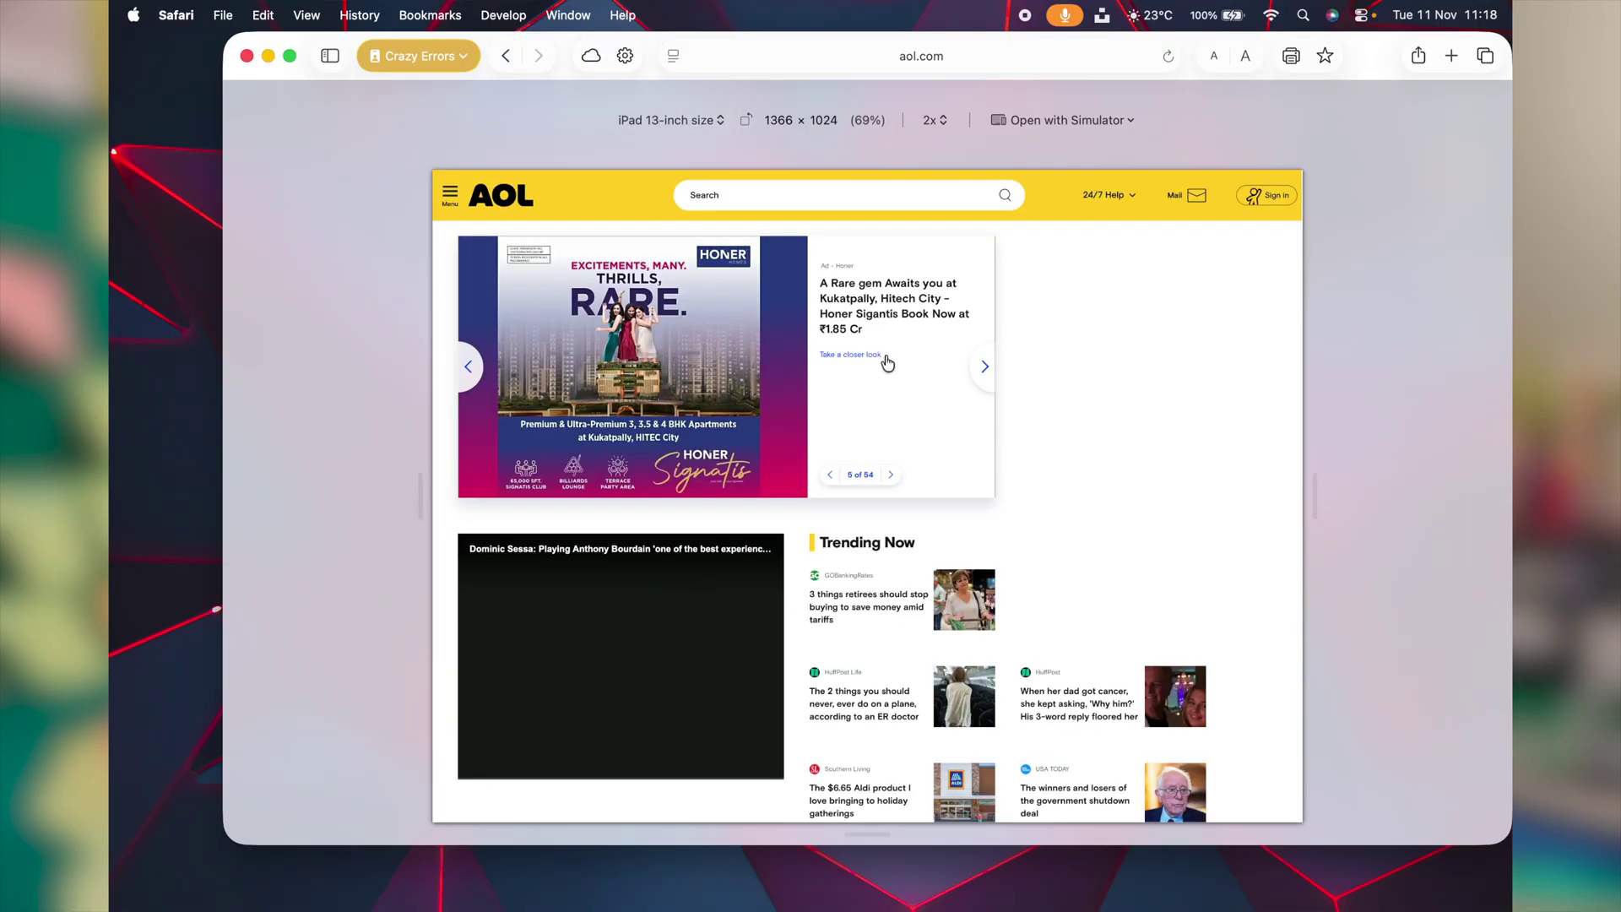
scroll(888, 363, "down", 3)
scroll(888, 363, "down", 2)
scroll(888, 363, "up", 4)
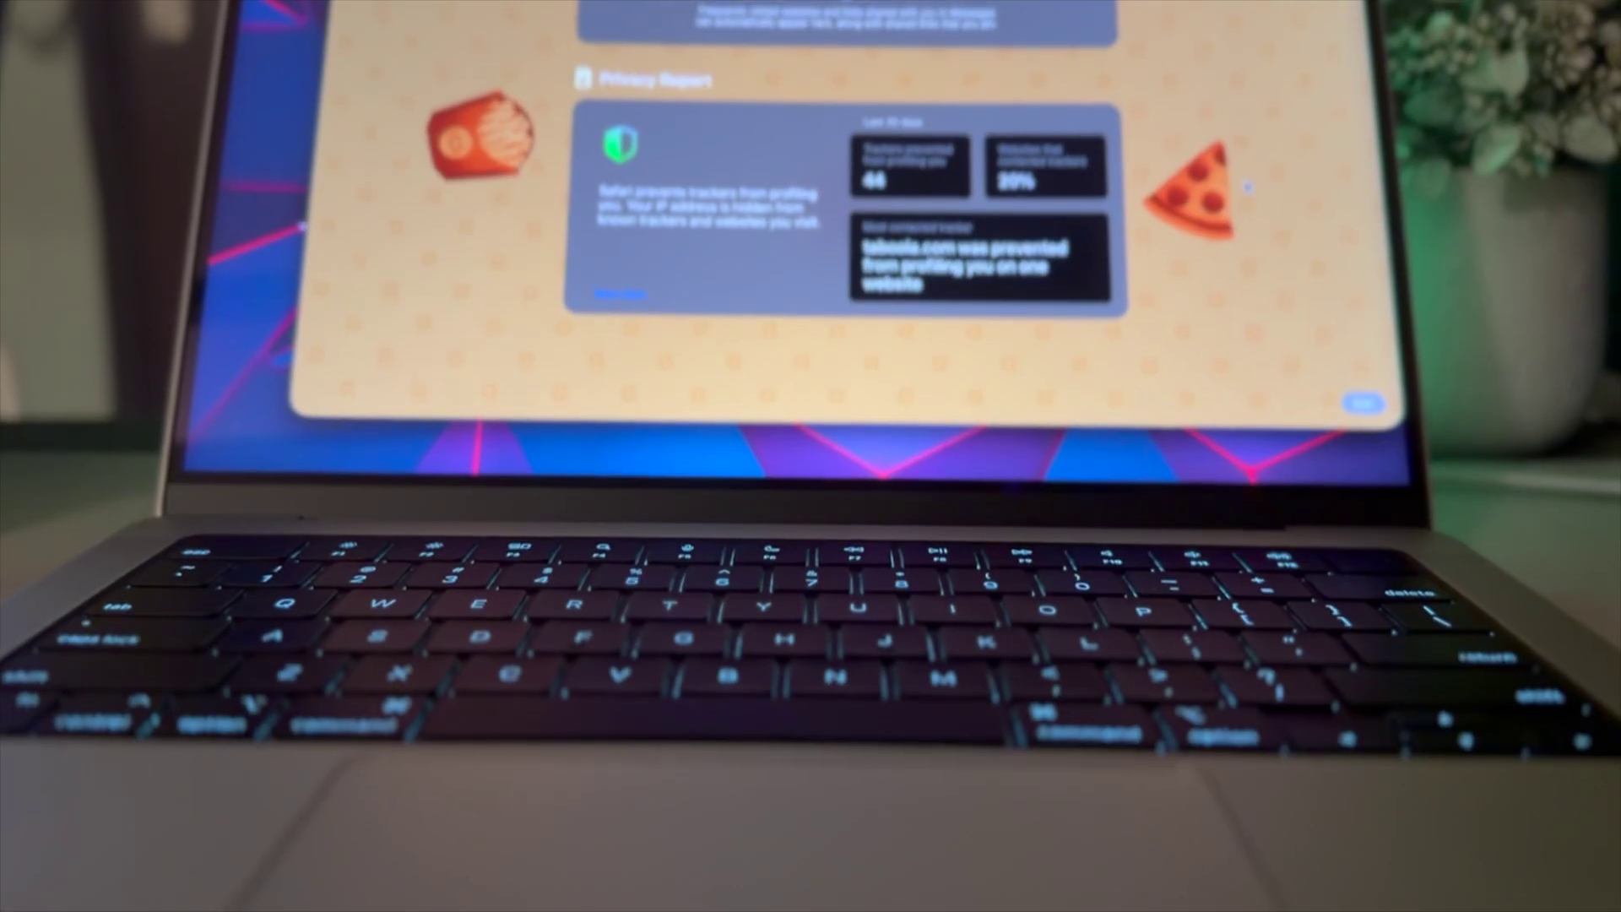